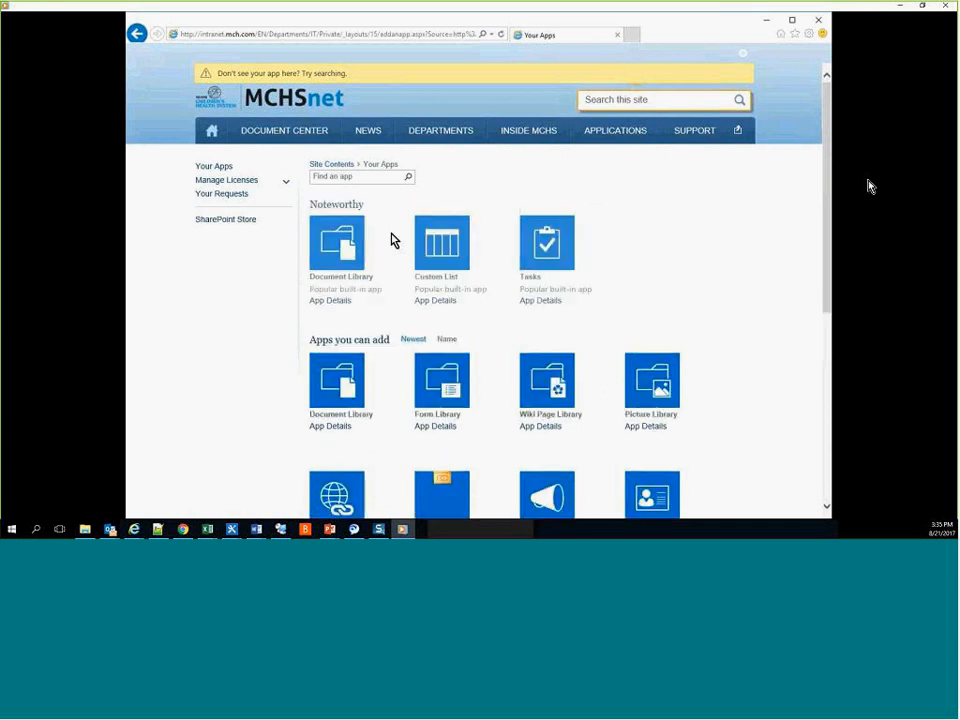
# Step: Add a custom list app named "IT Holiday Pot Luck" to the site
pyautogui.moveTo(827, 249); pyautogui.dragTo(828, 437)
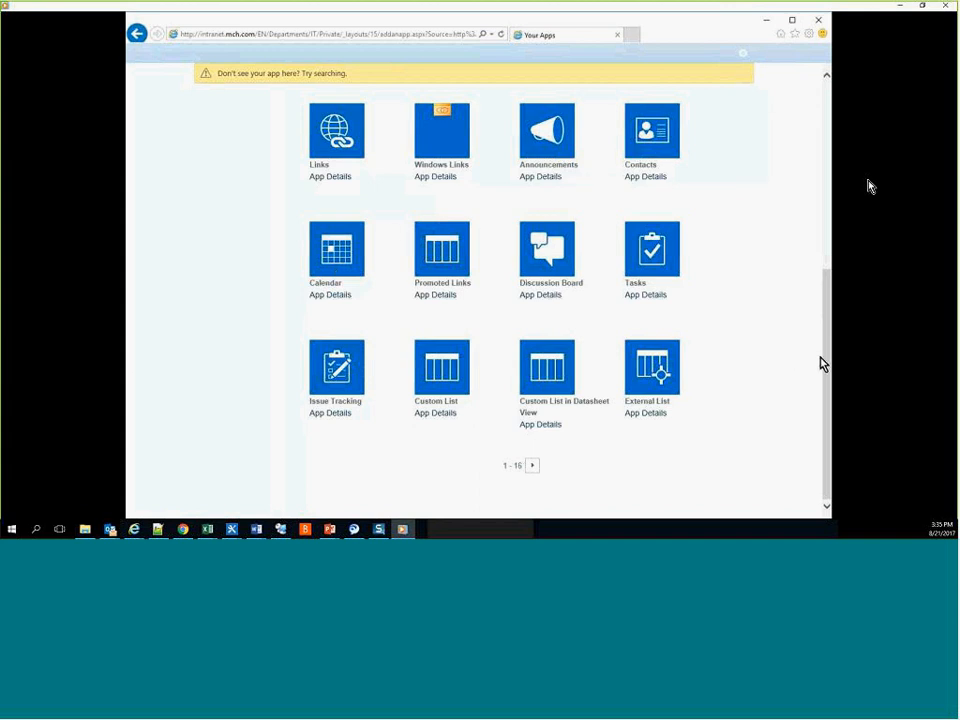
pyautogui.moveTo(825, 362); pyautogui.dragTo(822, 177)
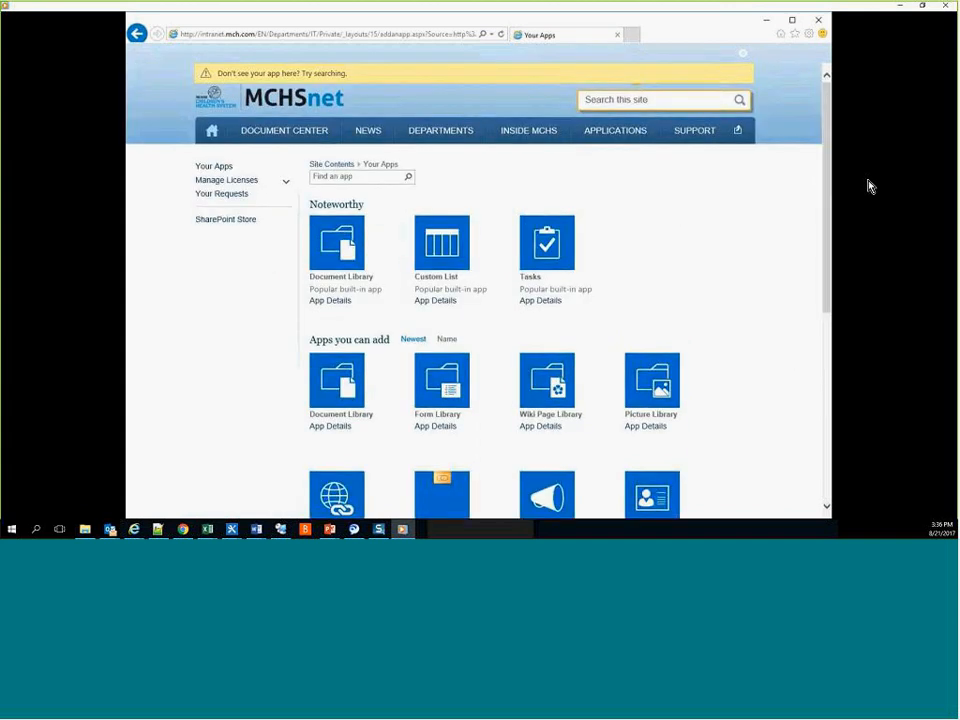
pyautogui.click(449, 242)
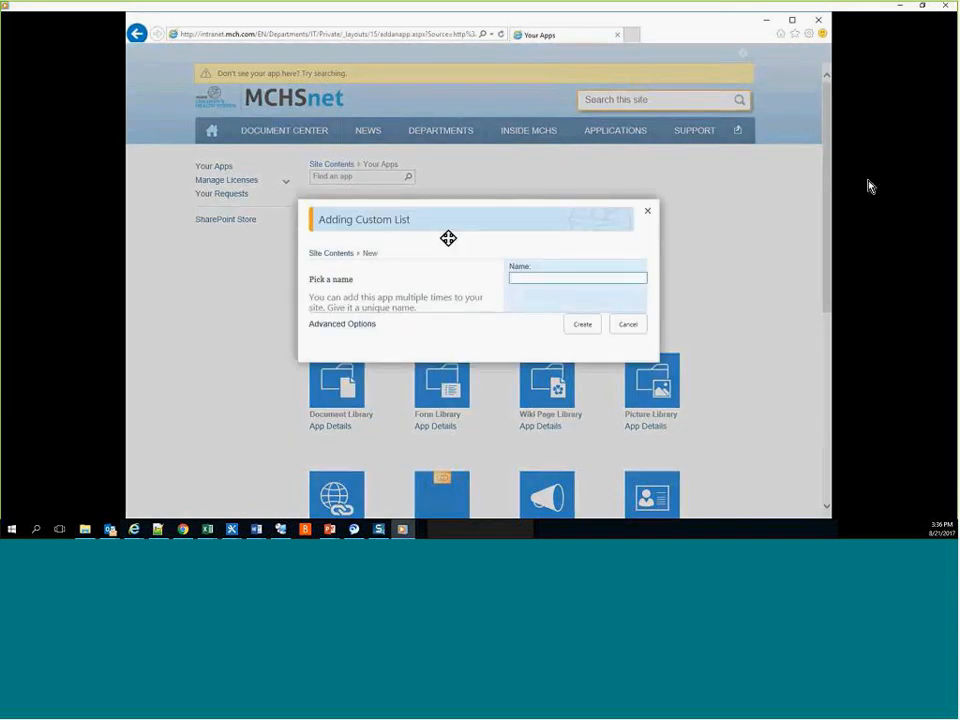
pyautogui.write('IT Holiday Pot Luck')
pyautogui.click(582, 324)
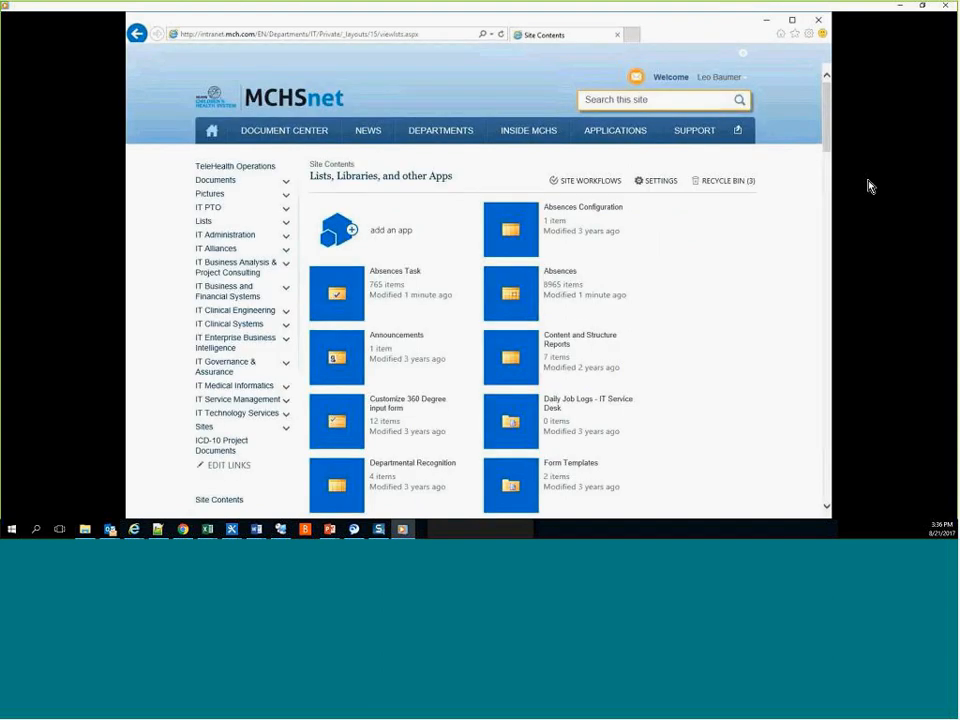
# Step: Open the IT Holiday Pot Luck list from the site contents, check its default new item form, and return to the list
pyautogui.moveTo(827, 150); pyautogui.dragTo(827, 212)
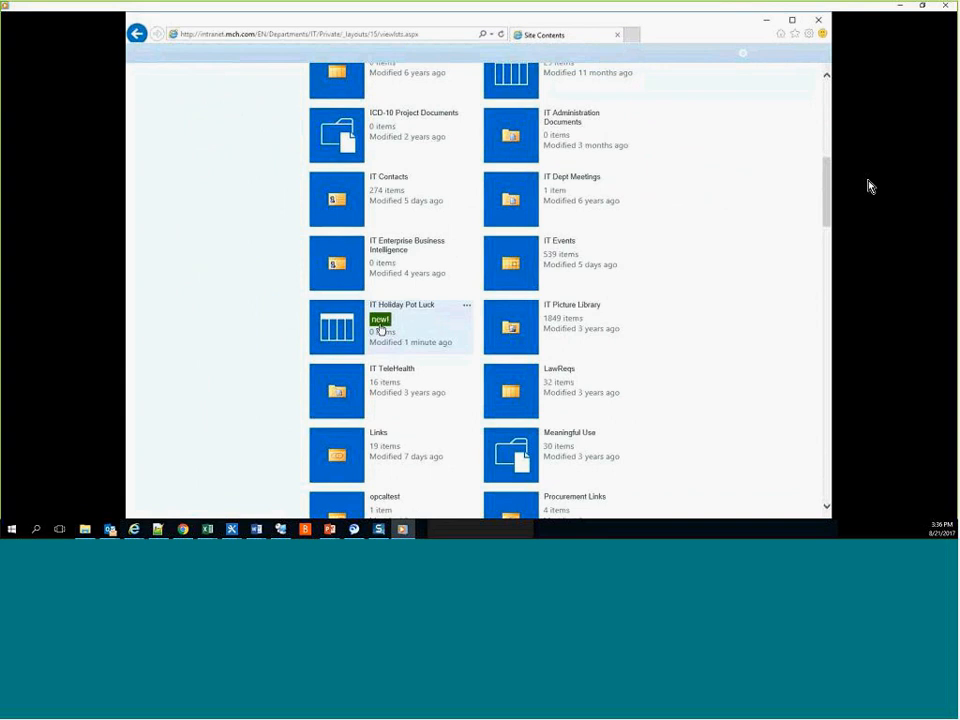
pyautogui.click(356, 333)
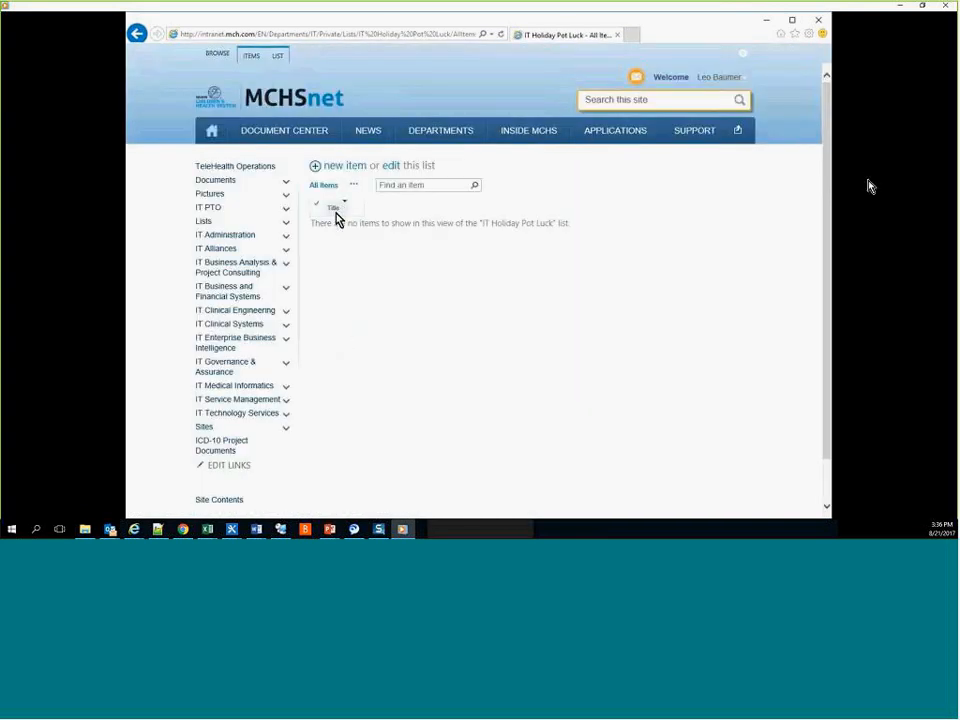
pyautogui.click(340, 168)
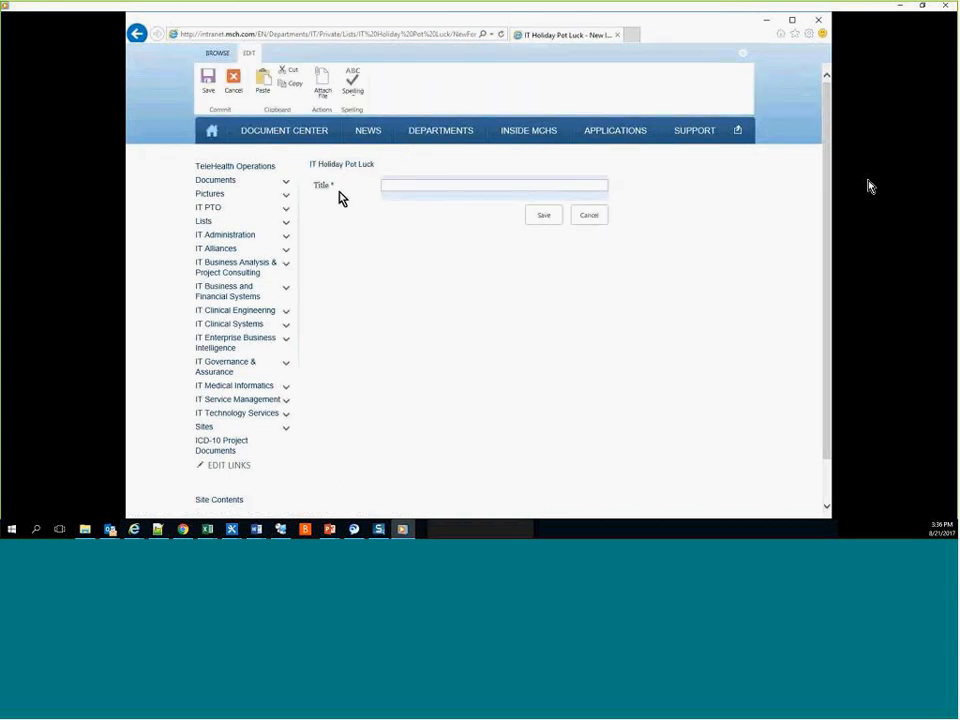
pyautogui.click(137, 33)
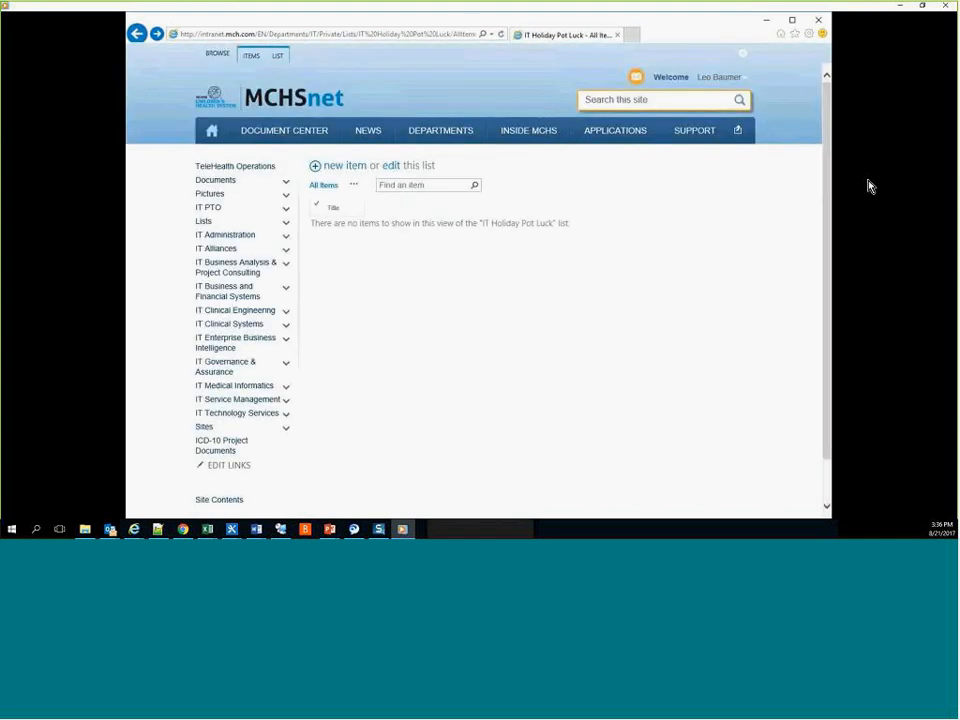
# Step: In the list's settings, rename the Title column to "Pot Luck Item" and give it the description "Dish, Beverage, or Serving Supplies"
pyautogui.click(279, 58)
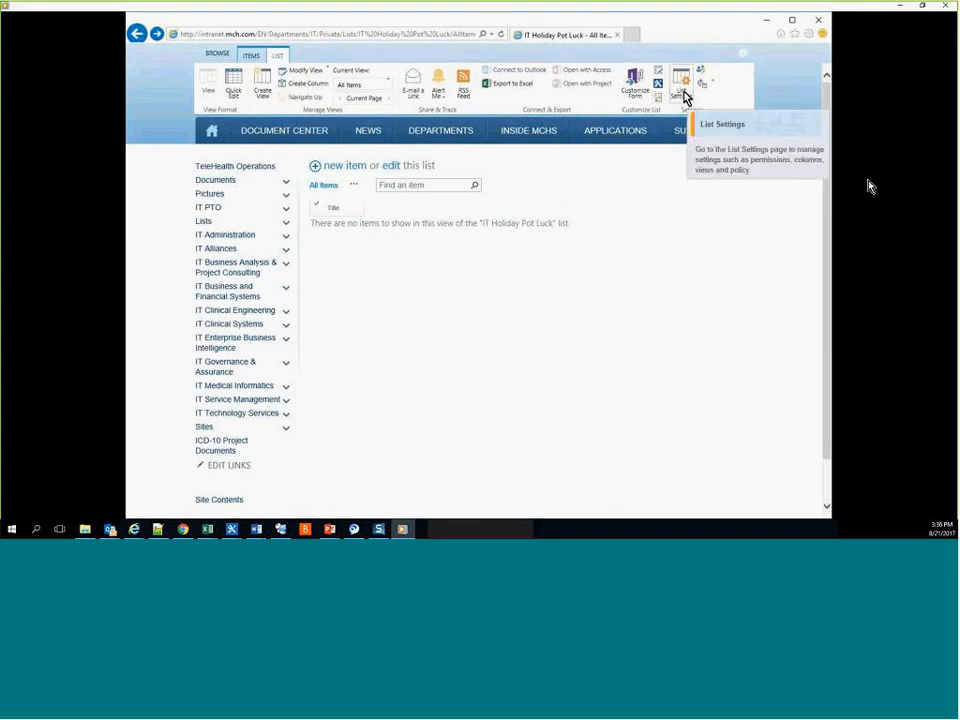
pyautogui.click(684, 92)
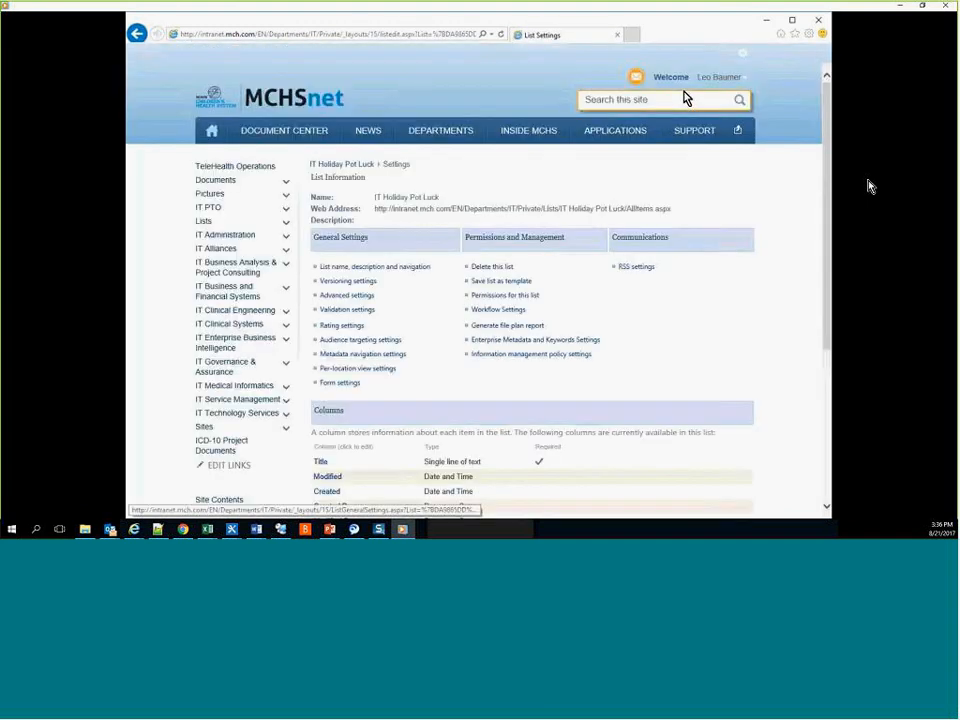
pyautogui.moveTo(826, 130); pyautogui.dragTo(829, 249)
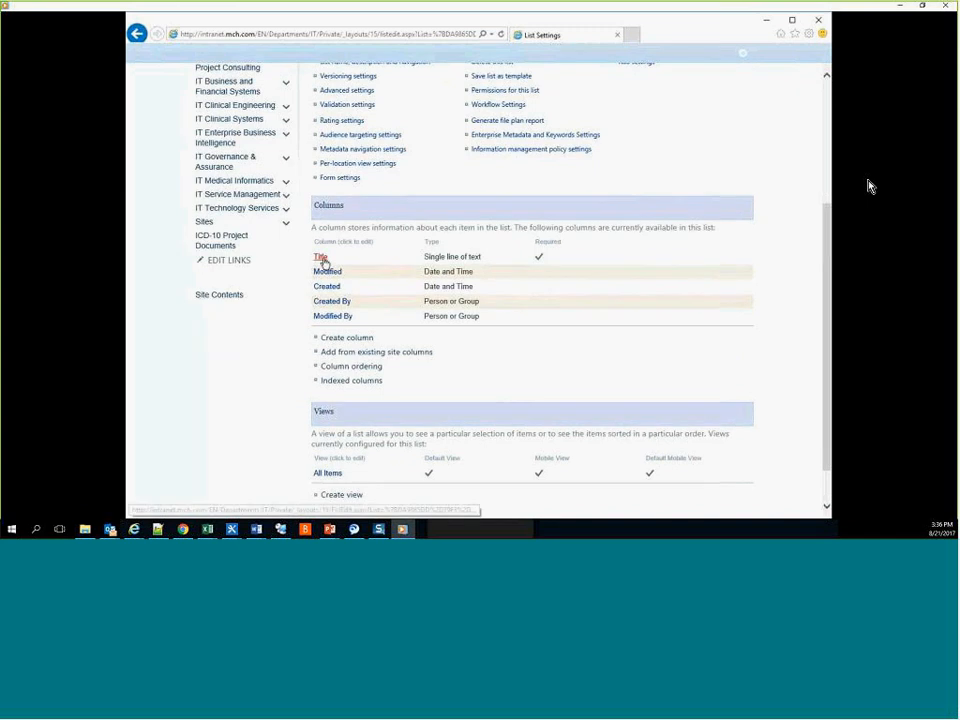
pyautogui.click(321, 258)
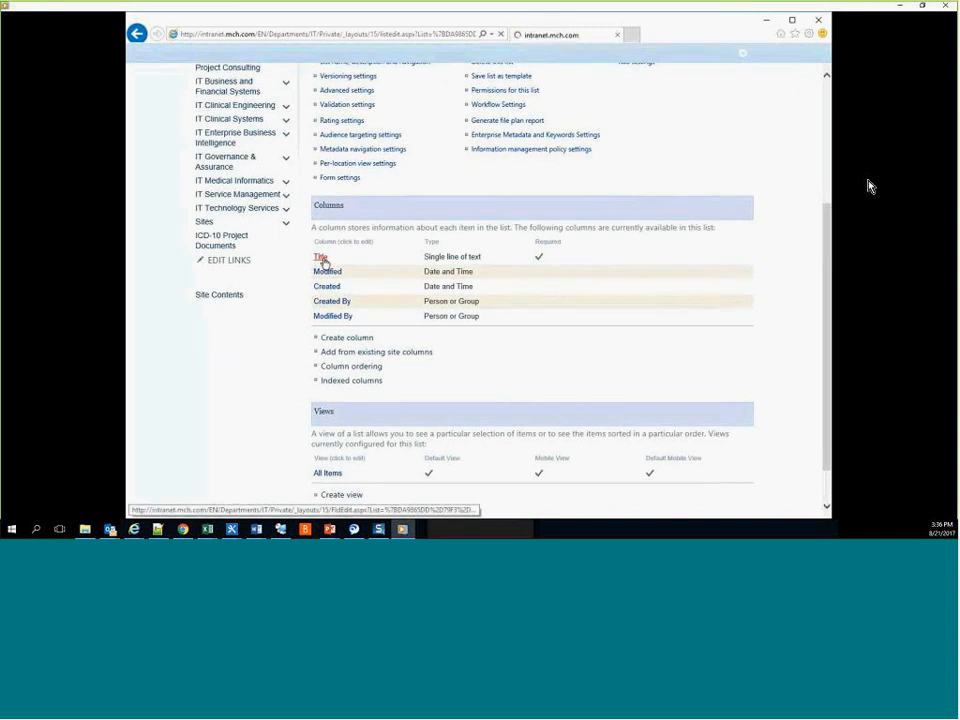
pyautogui.write('Pol Luck Item')
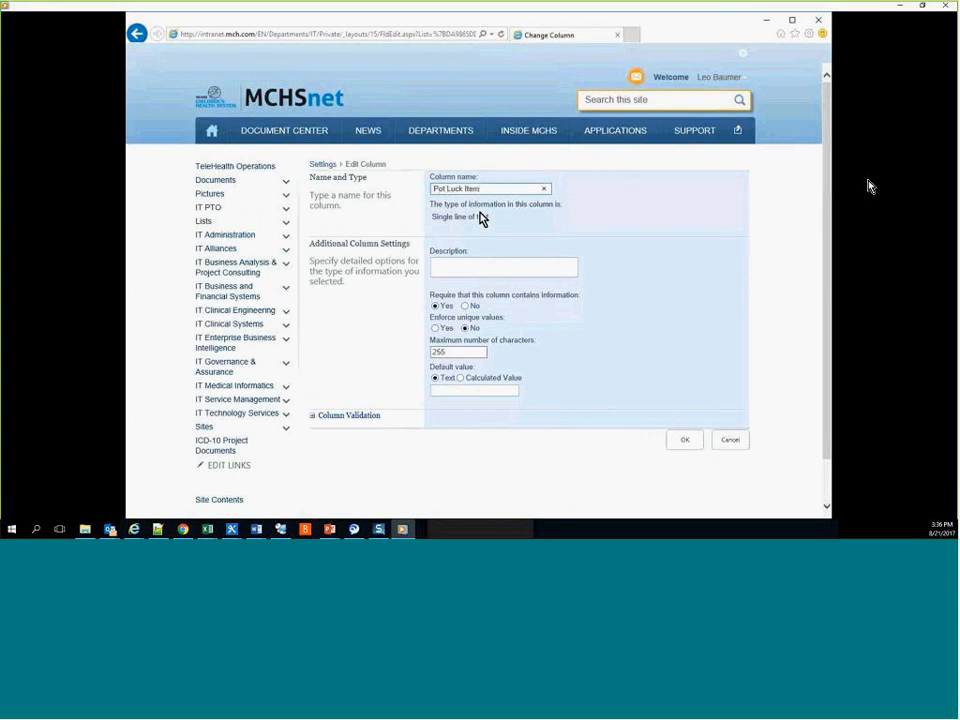
pyautogui.click(495, 268)
pyautogui.write('Dish')
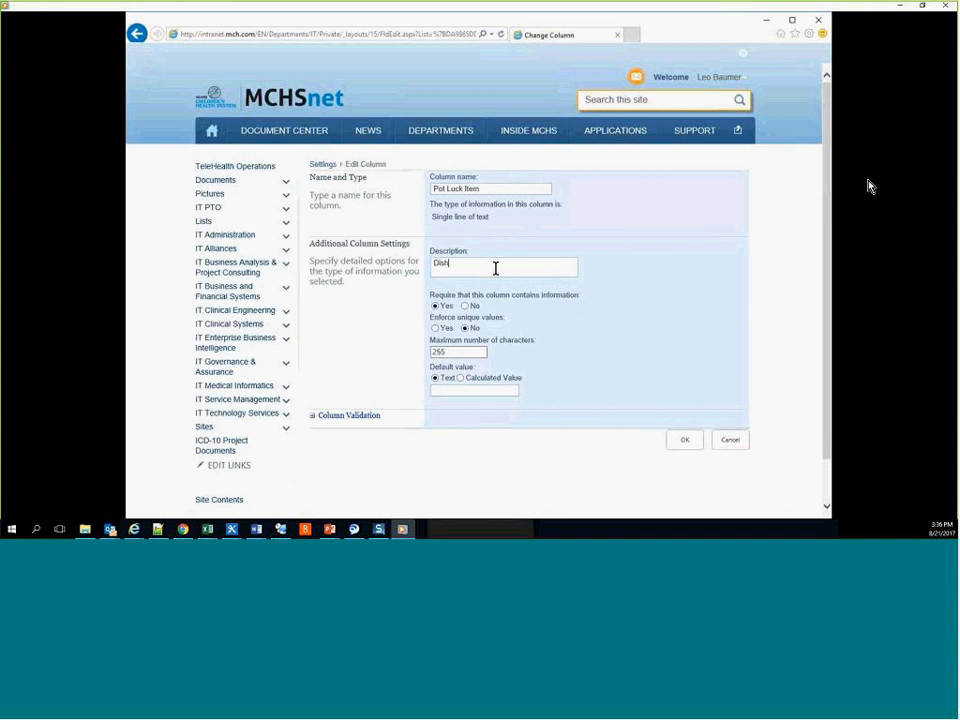
pyautogui.write(', Beverage, or Serving Supplies')
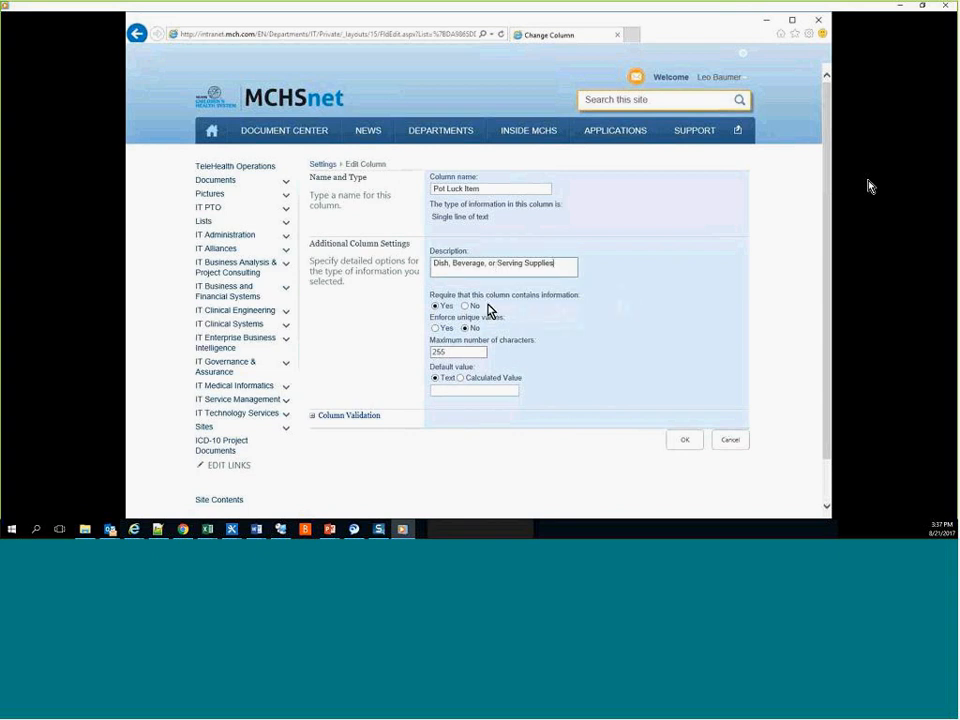
pyautogui.click(669, 439)
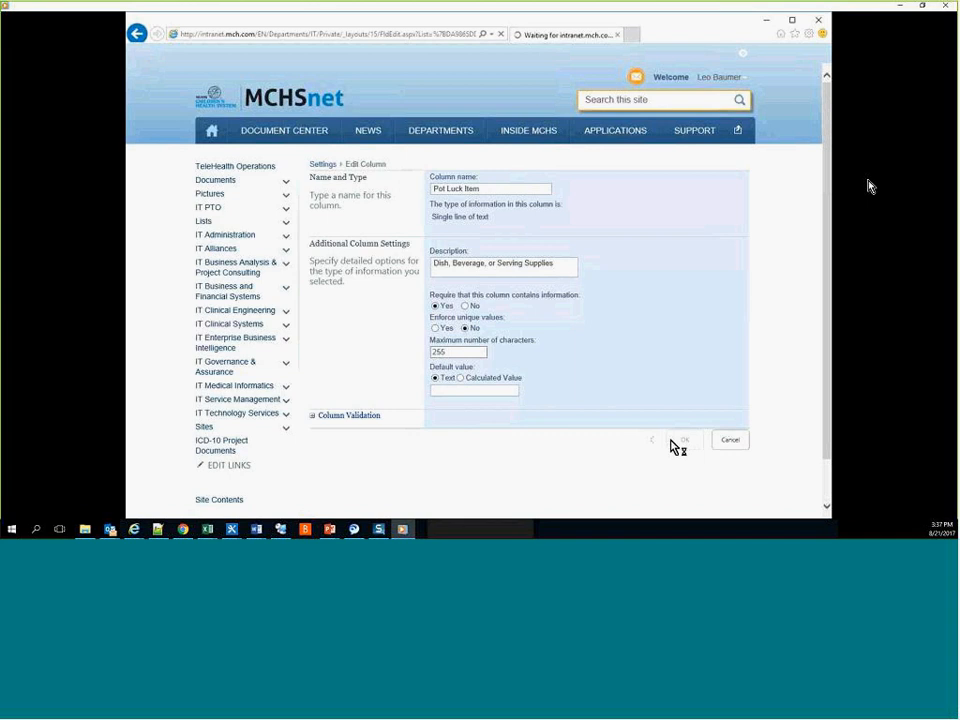
# Step: Create a column named "Notes" with the type Multiple lines of text
pyautogui.moveTo(827, 339); pyautogui.dragTo(825, 487)
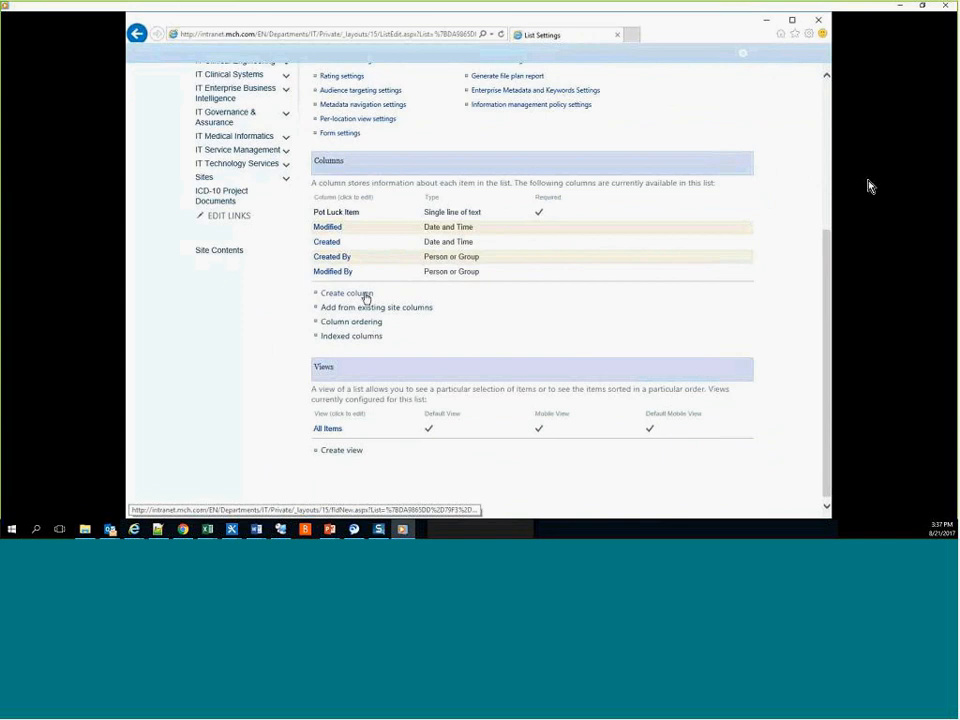
pyautogui.click(366, 296)
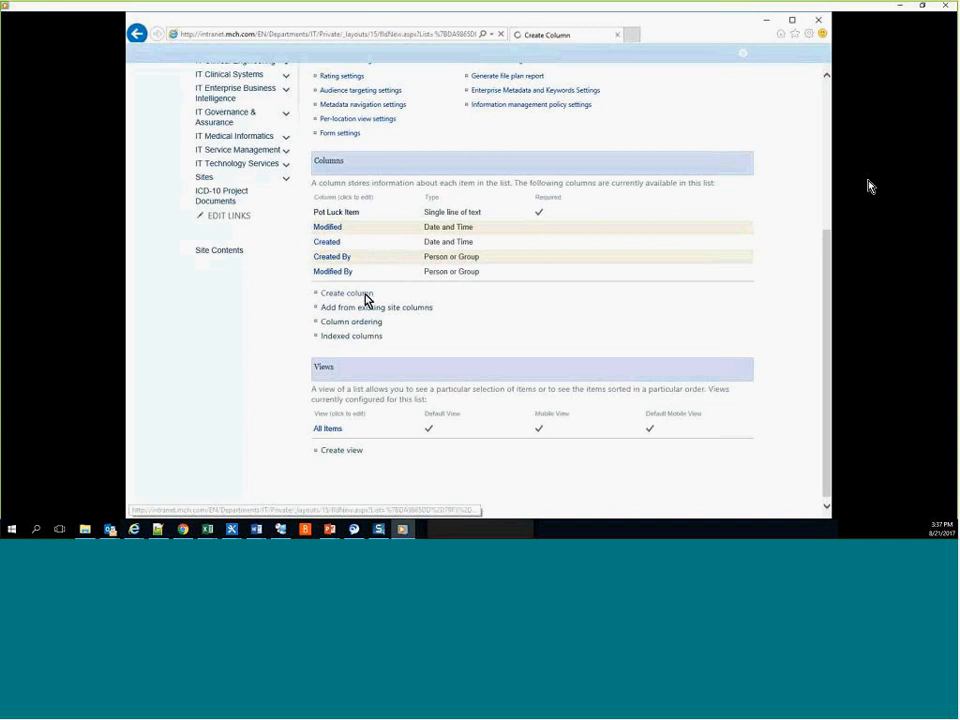
pyautogui.write('Notes')
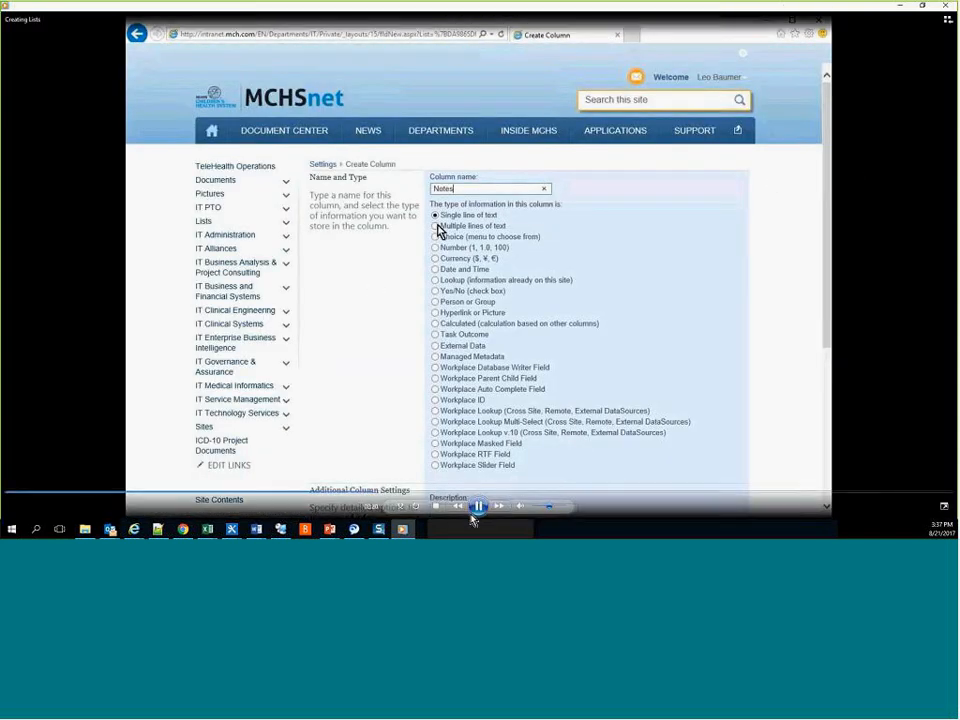
pyautogui.click(478, 506)
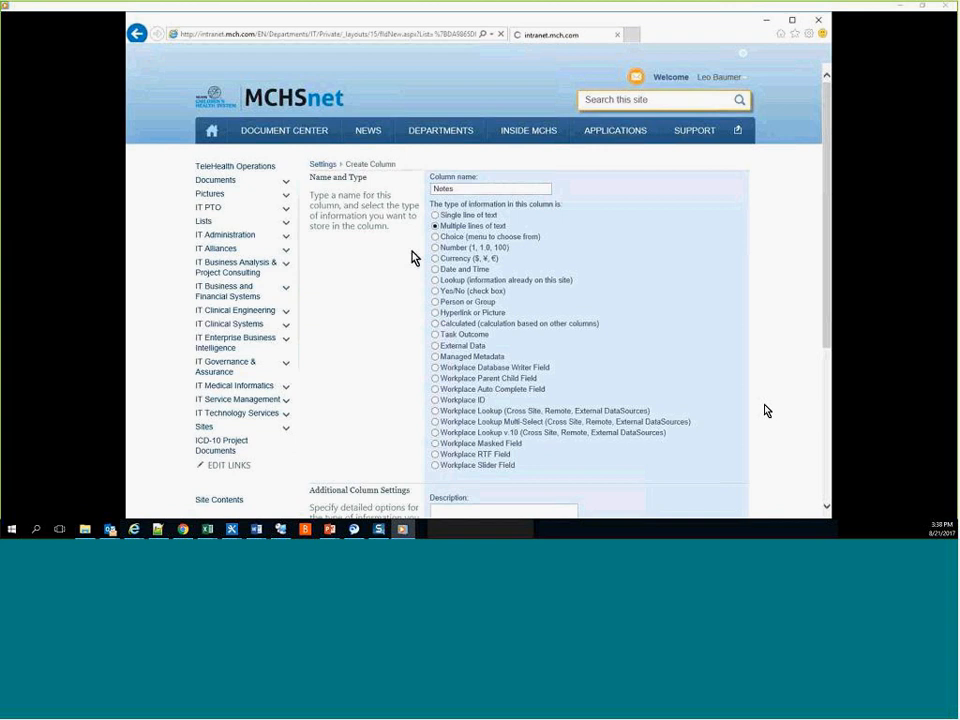
pyautogui.moveTo(478, 508)
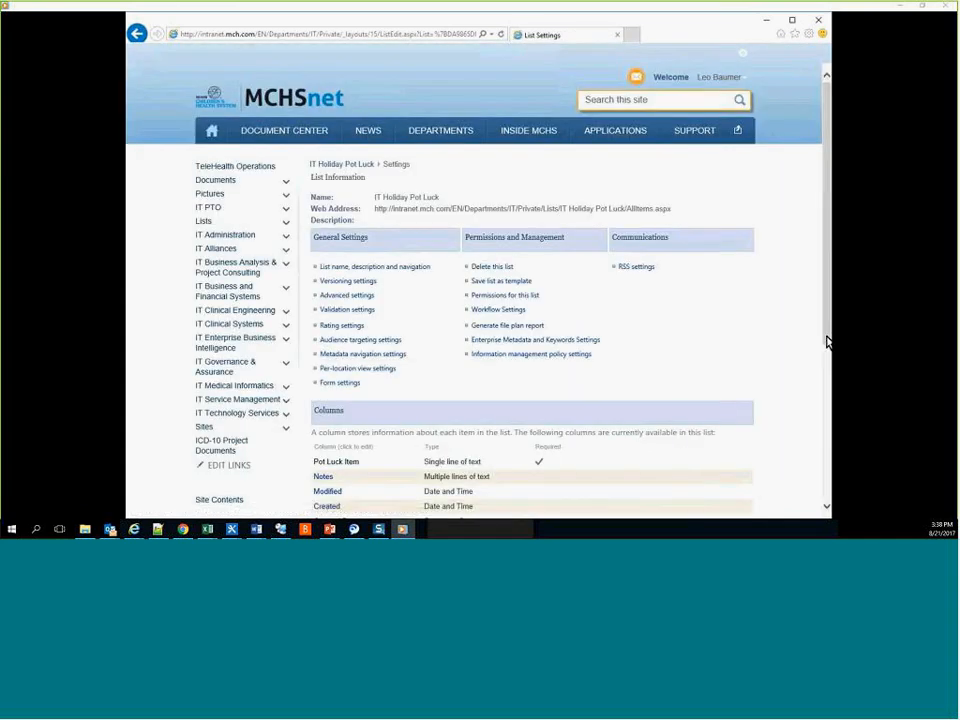
# Step: Create a column named "Person Responsible" with the type Person or Group, keeping the default additional column settings
pyautogui.scroll(-3, 826, 342)
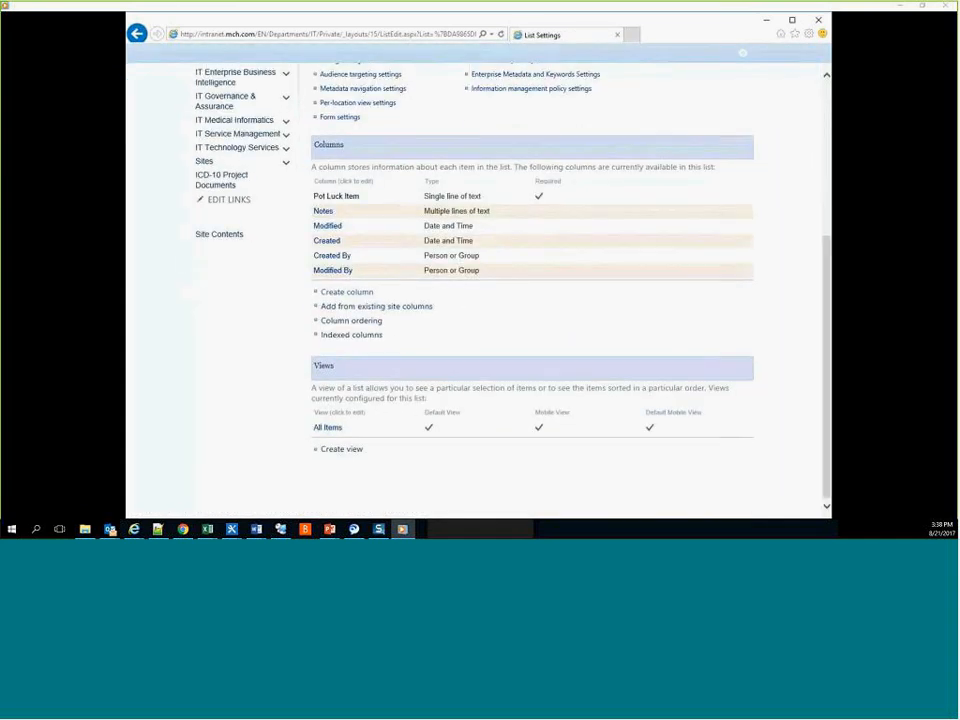
pyautogui.click(362, 293)
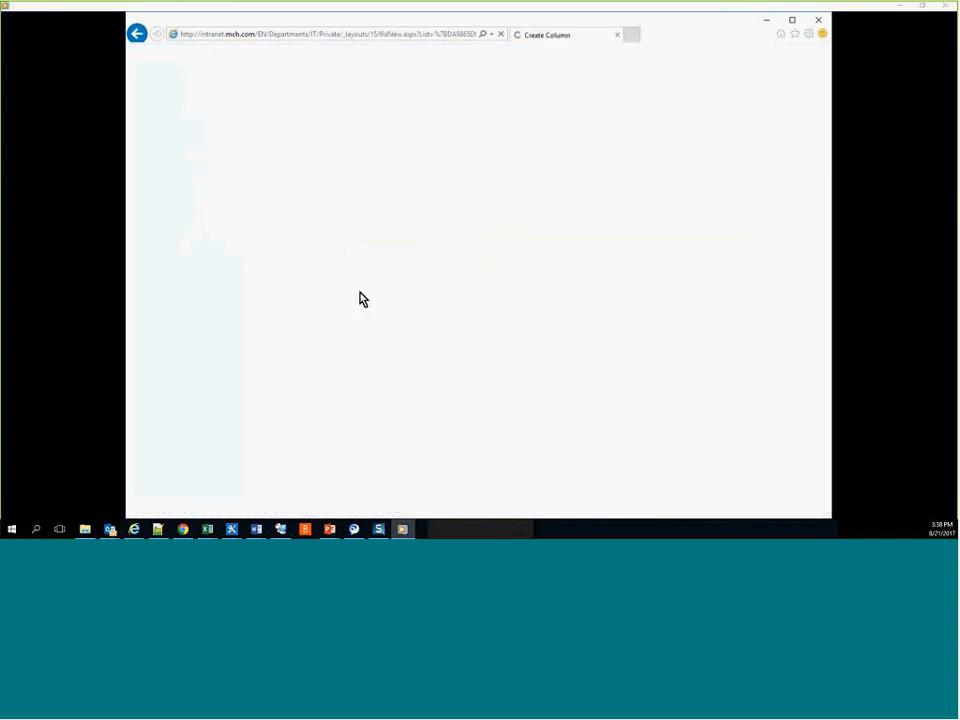
pyautogui.write('Person')
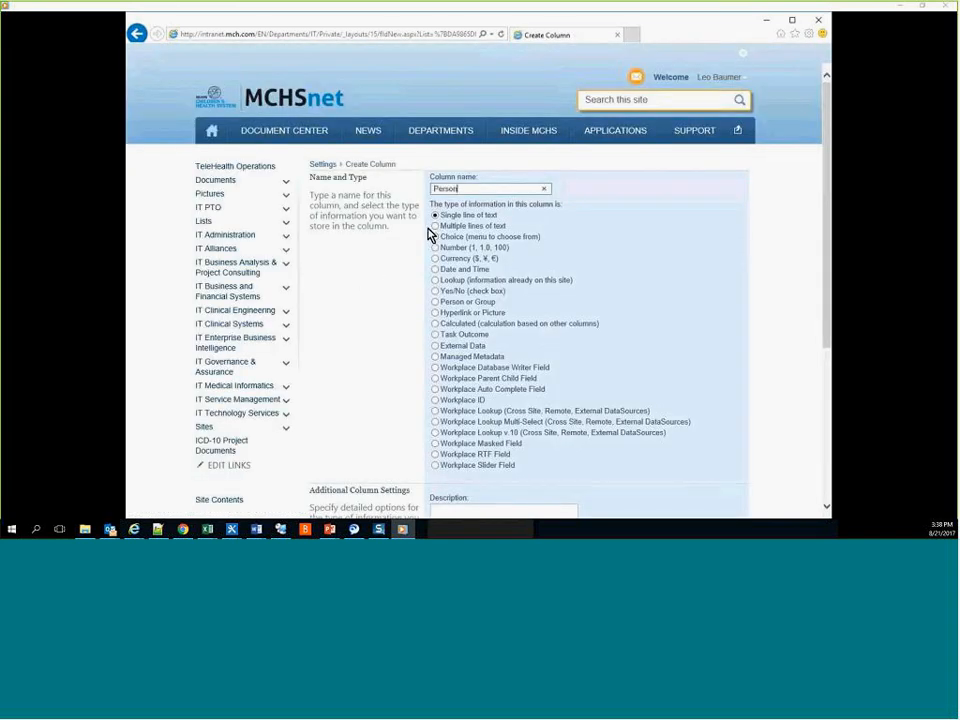
pyautogui.write(' Responsible')
pyautogui.moveTo(826, 271)
pyautogui.mouseDown()
pyautogui.moveTo(827, 431)
pyautogui.moveTo(828, 268)
pyautogui.mouseUp()
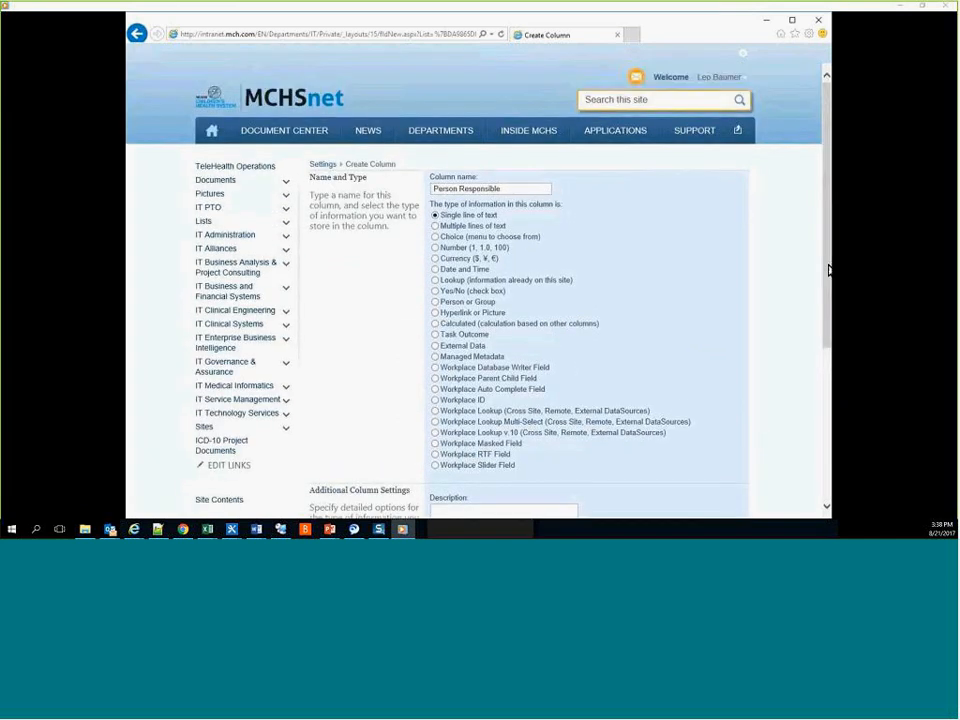
pyautogui.click(459, 303)
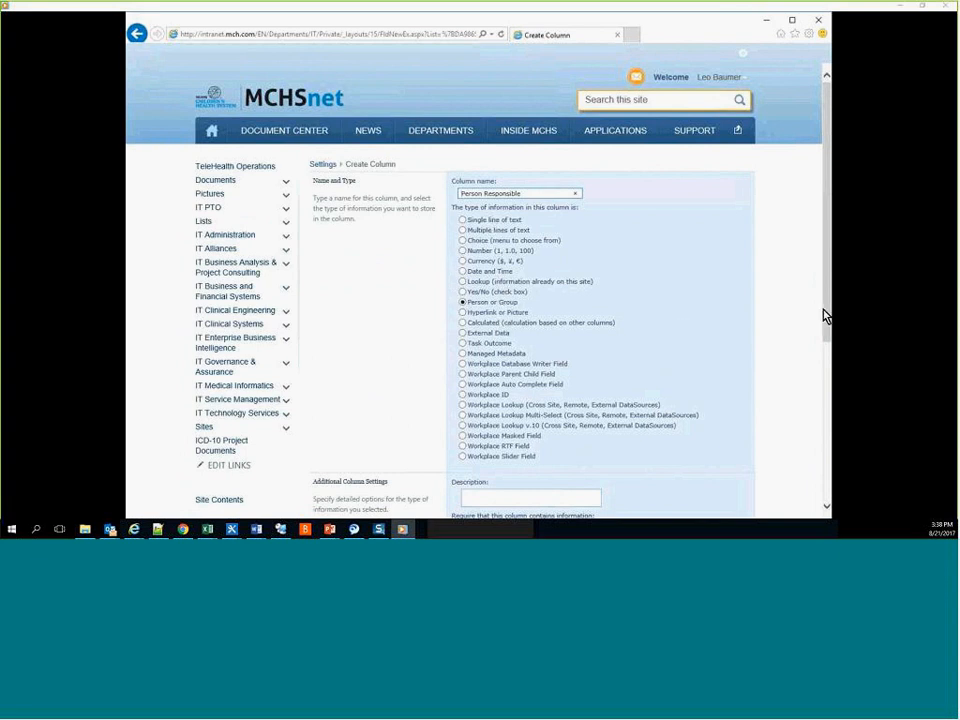
pyautogui.moveTo(826, 316); pyautogui.dragTo(826, 497)
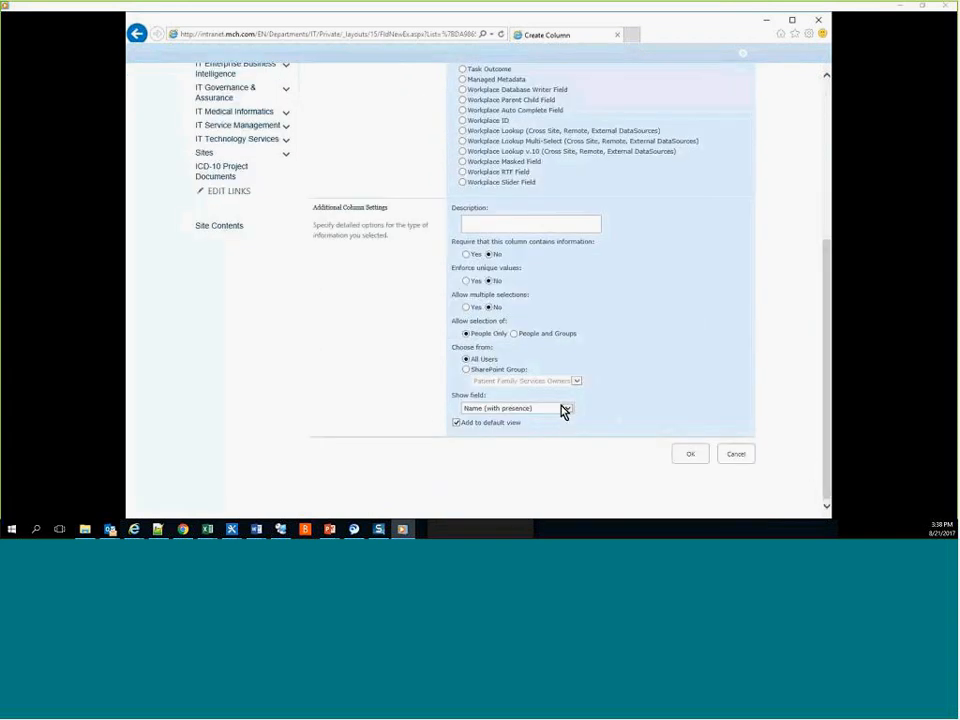
pyautogui.click(692, 455)
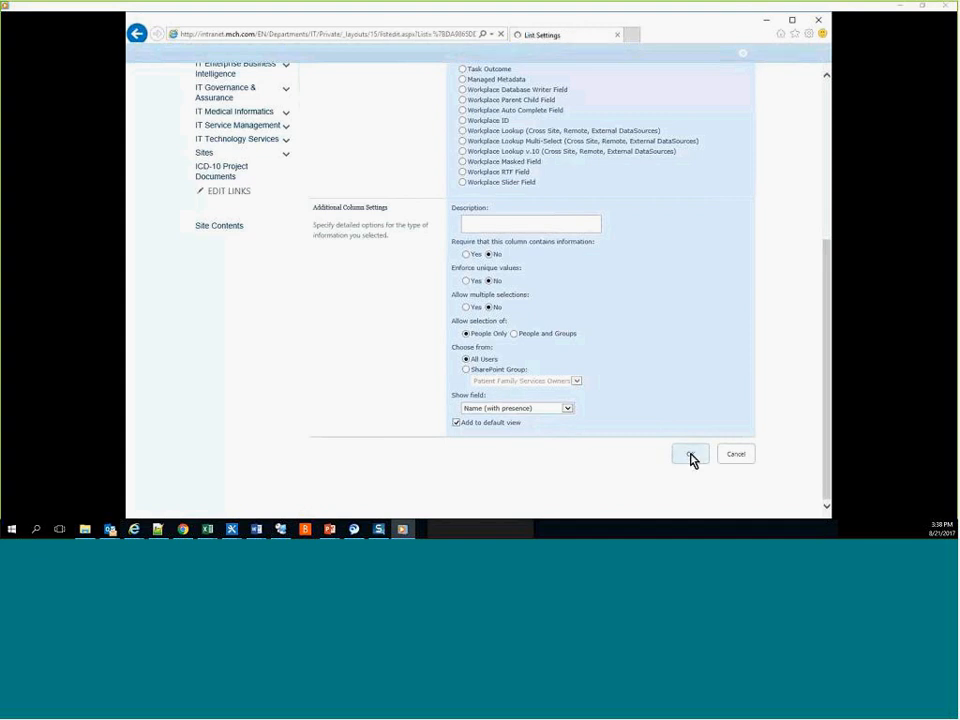
# Step: Change the list's column ordering so Person Responsible is in position 2 and Notes in position 3
pyautogui.scroll(-5, 630, 369)
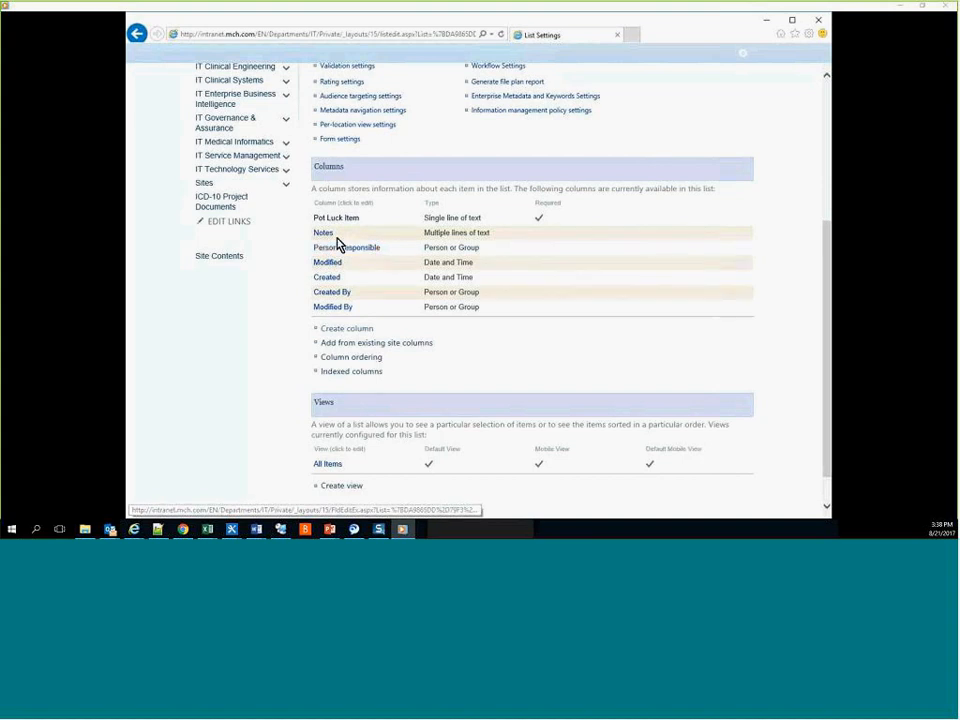
pyautogui.click(365, 357)
pyautogui.click(624, 223)
pyautogui.click(619, 215)
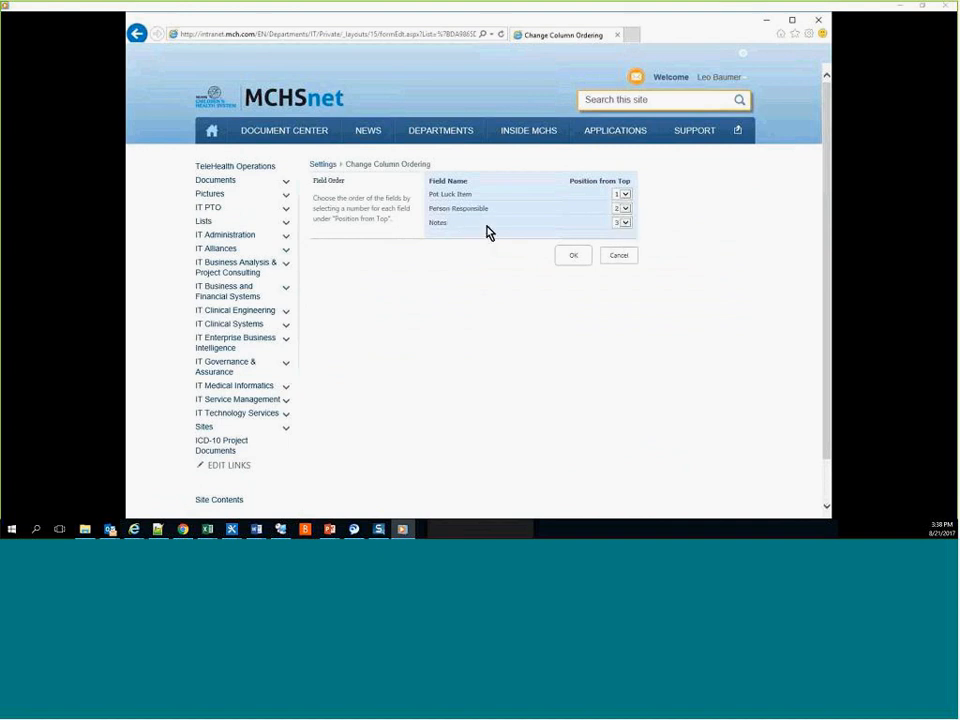
pyautogui.click(572, 258)
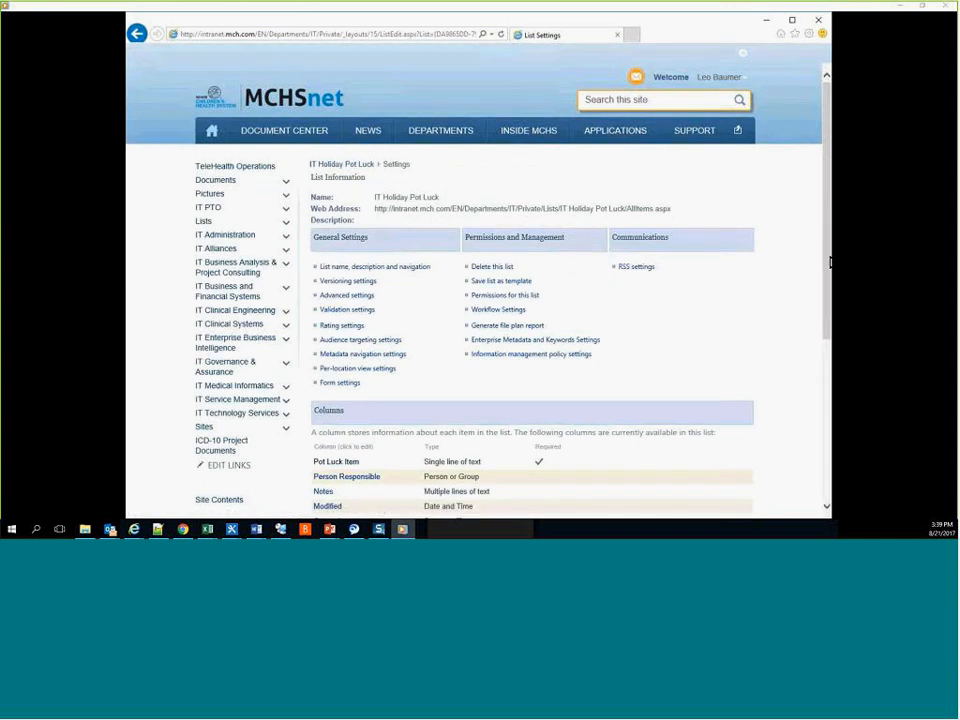
# Step: Return to the IT Holiday Pot Luck list, check the field order on the new item form, and cancel the form
pyautogui.scroll(-3, 808, 418)
pyautogui.scroll(3, 808, 418)
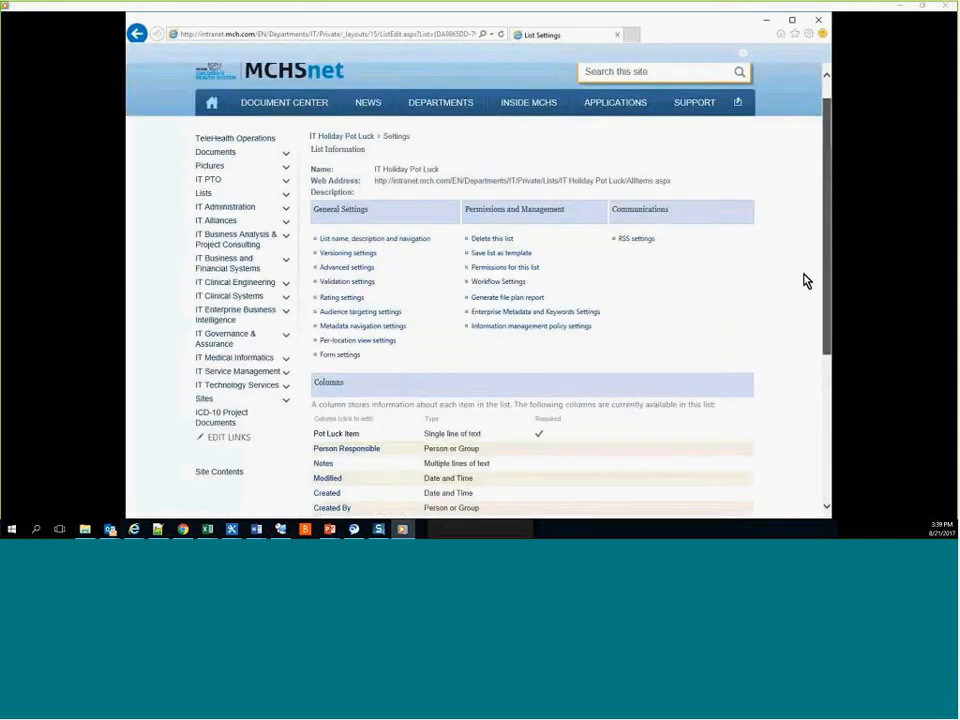
pyautogui.click(350, 170)
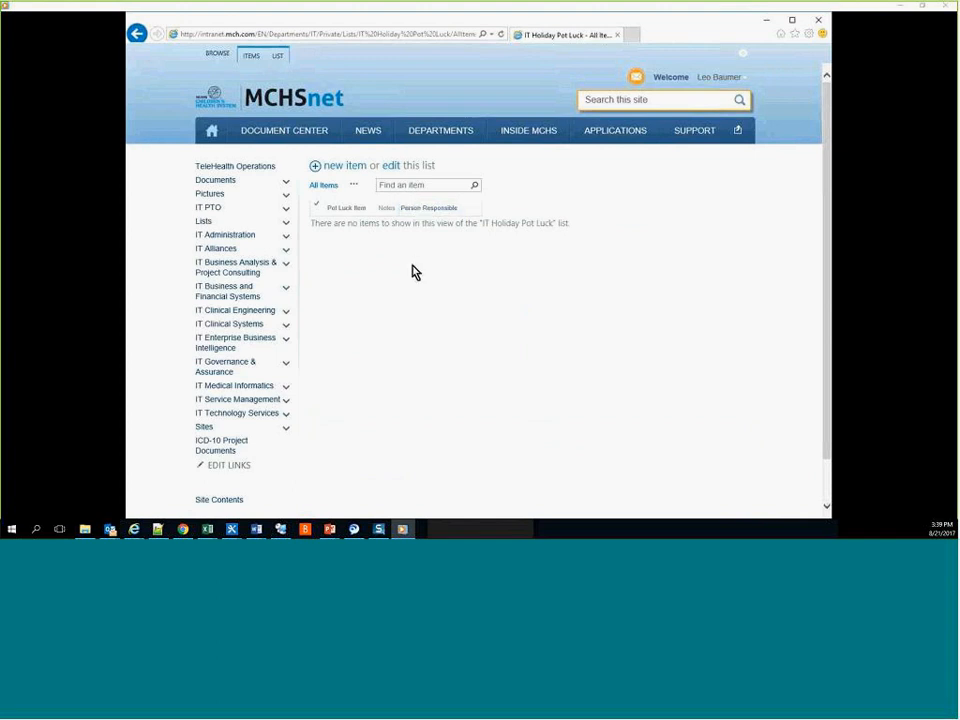
pyautogui.click(352, 173)
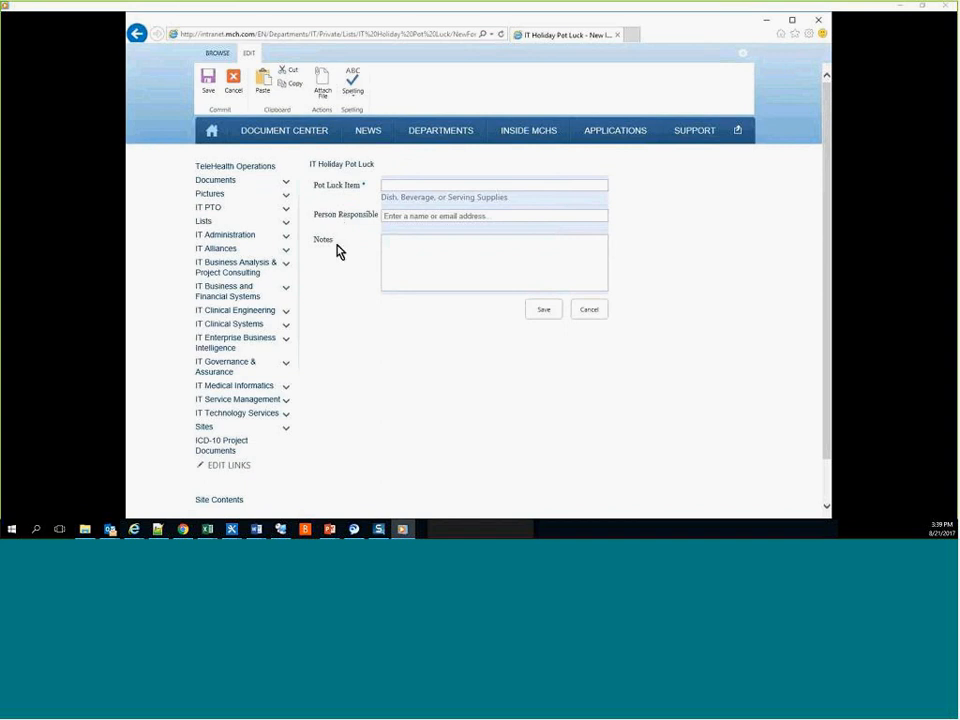
pyautogui.click(581, 314)
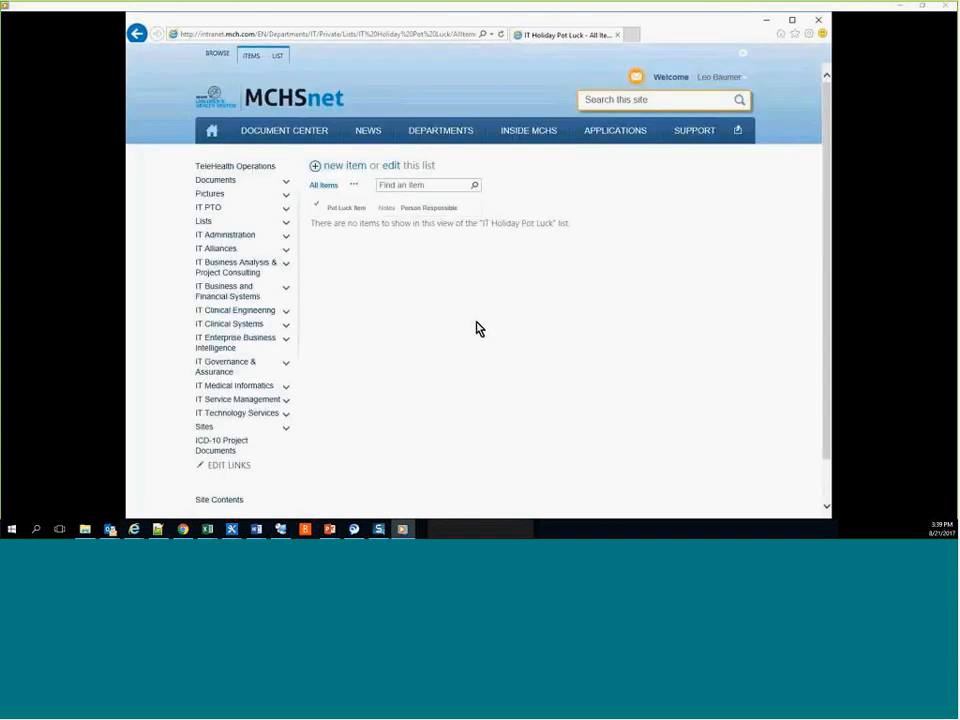
# Step: Open the list's All Items view for modification to examine its column display and position settings, and resume the video
pyautogui.click(354, 185)
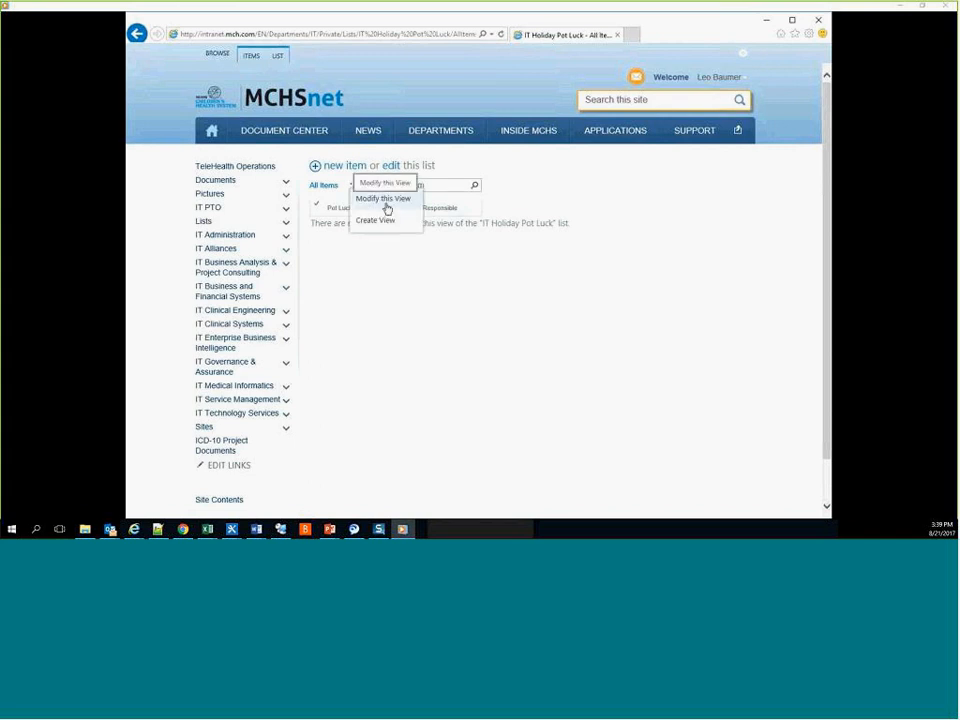
pyautogui.click(385, 199)
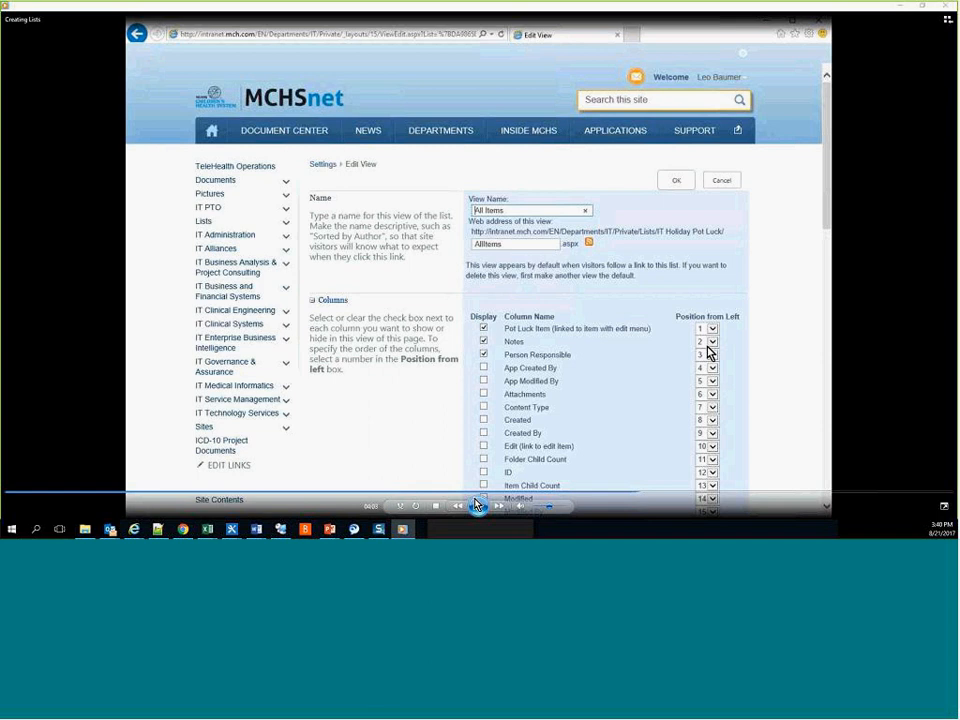
pyautogui.click(483, 507)
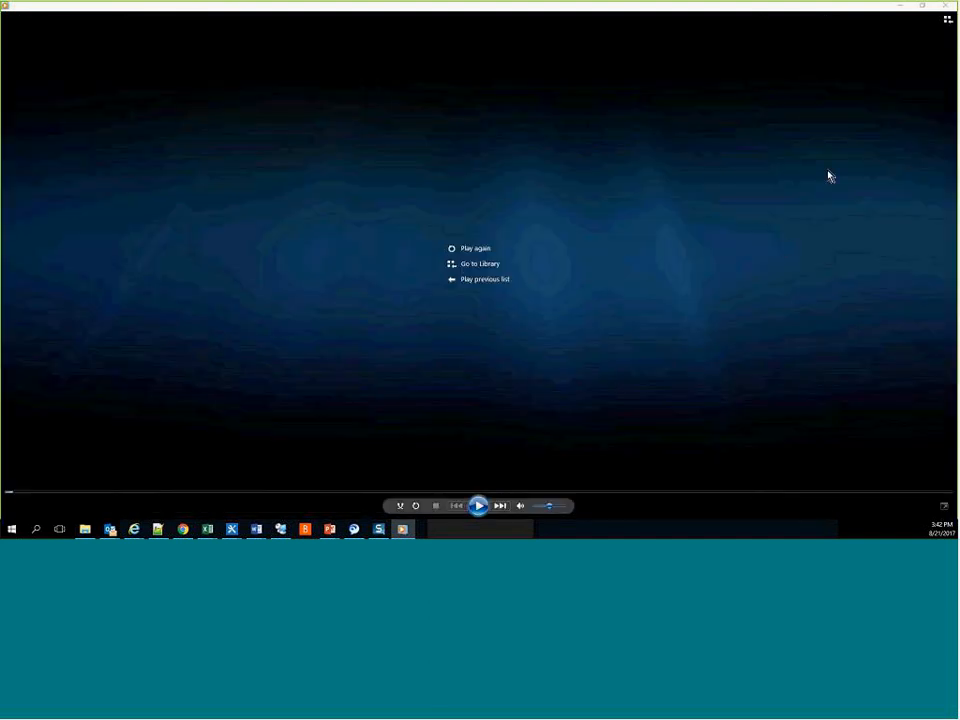
# Step: Return to the slideshow, open the Create a Document Library video, maximize it, and rewind it to the beginning
pyautogui.moveTo(875, 7); pyautogui.dragTo(465, 189)
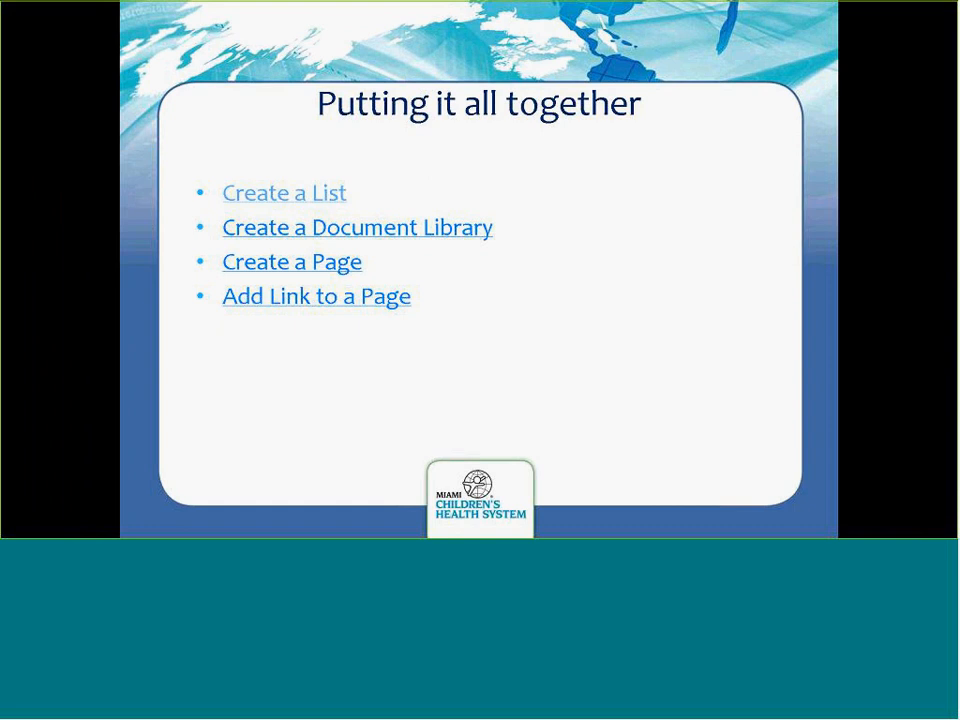
pyautogui.click(356, 361)
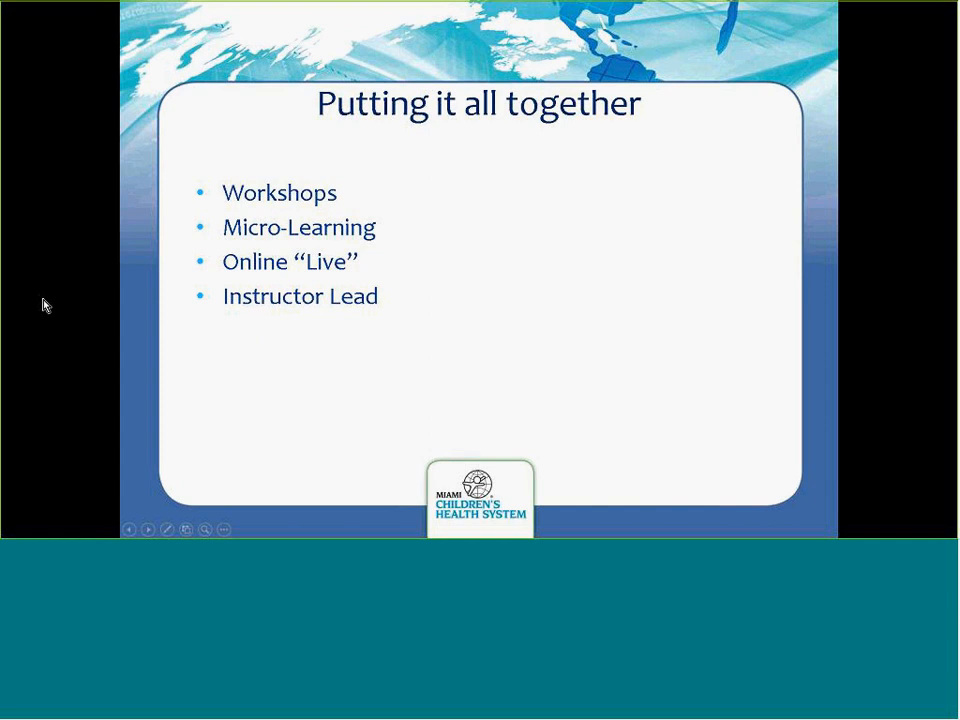
pyautogui.press('Left')
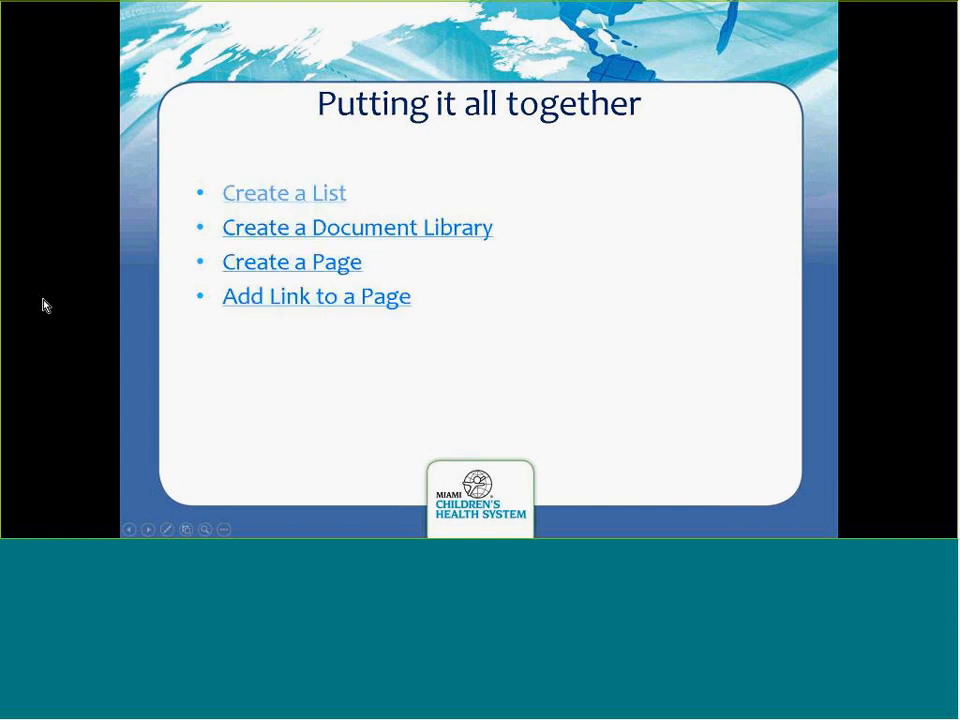
pyautogui.click(373, 235)
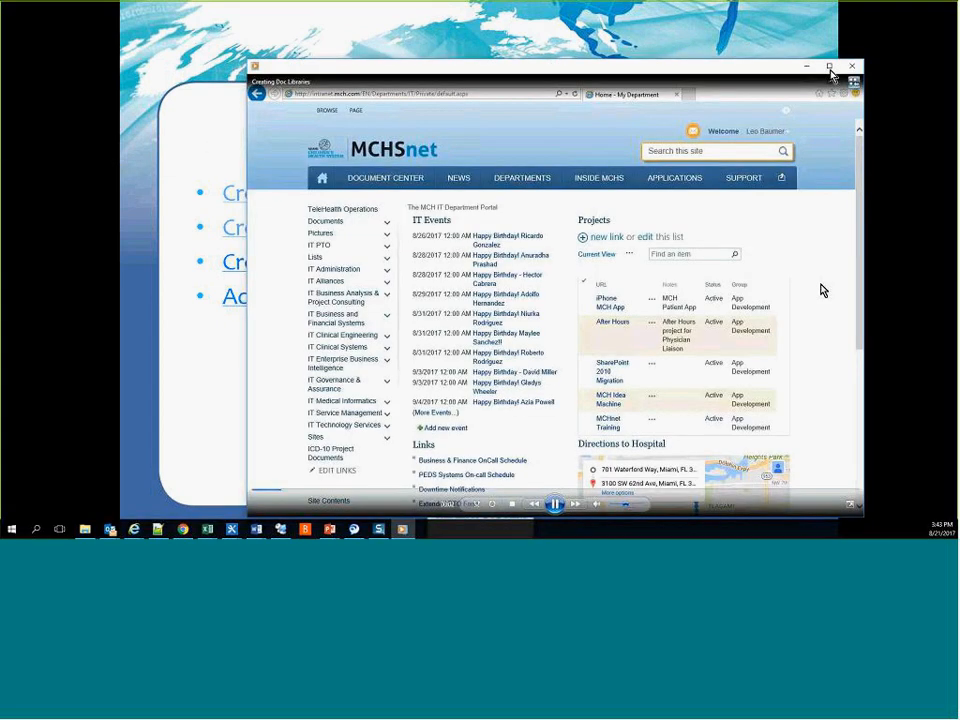
pyautogui.click(829, 67)
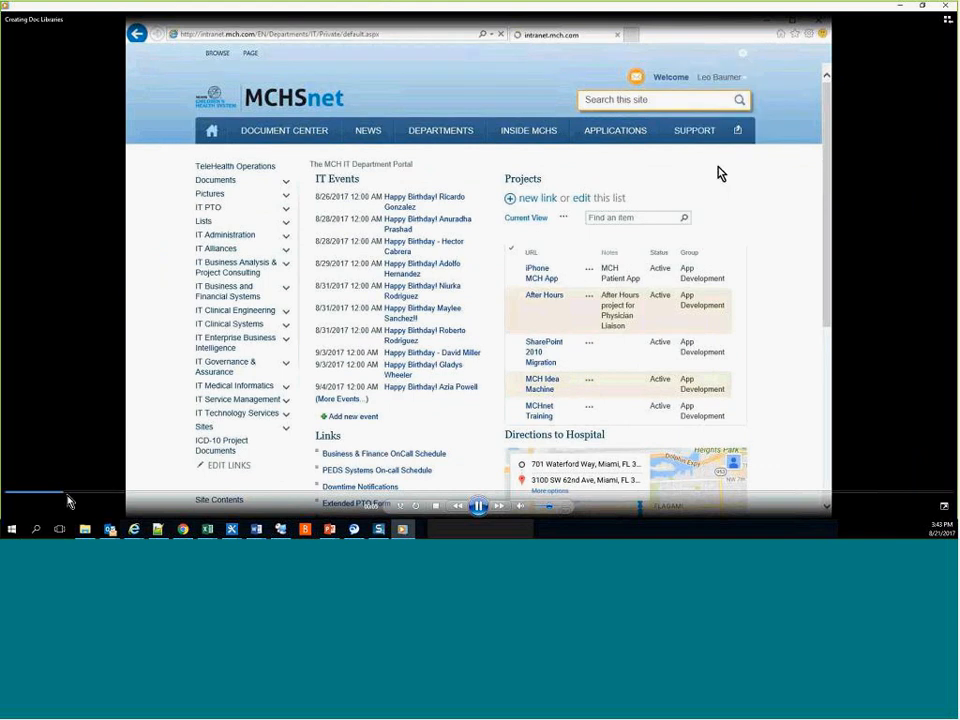
pyautogui.moveTo(67, 493); pyautogui.dragTo(5, 491)
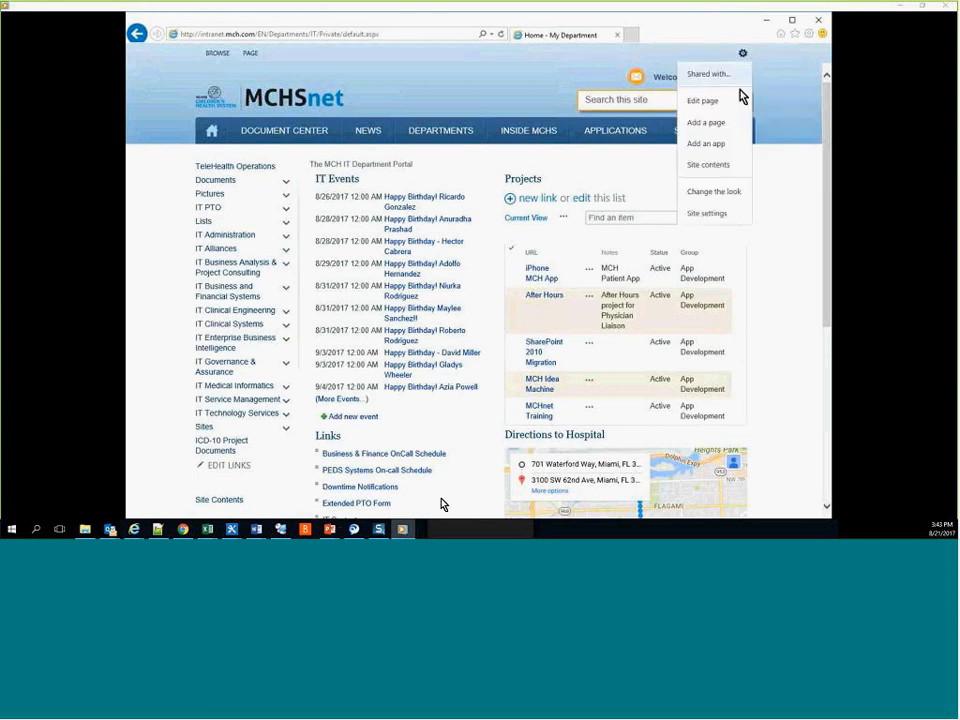
# Step: Watch the Creating Doc Libraries video, pausing at the site settings options and the Site Contents page
pyautogui.click(476, 510)
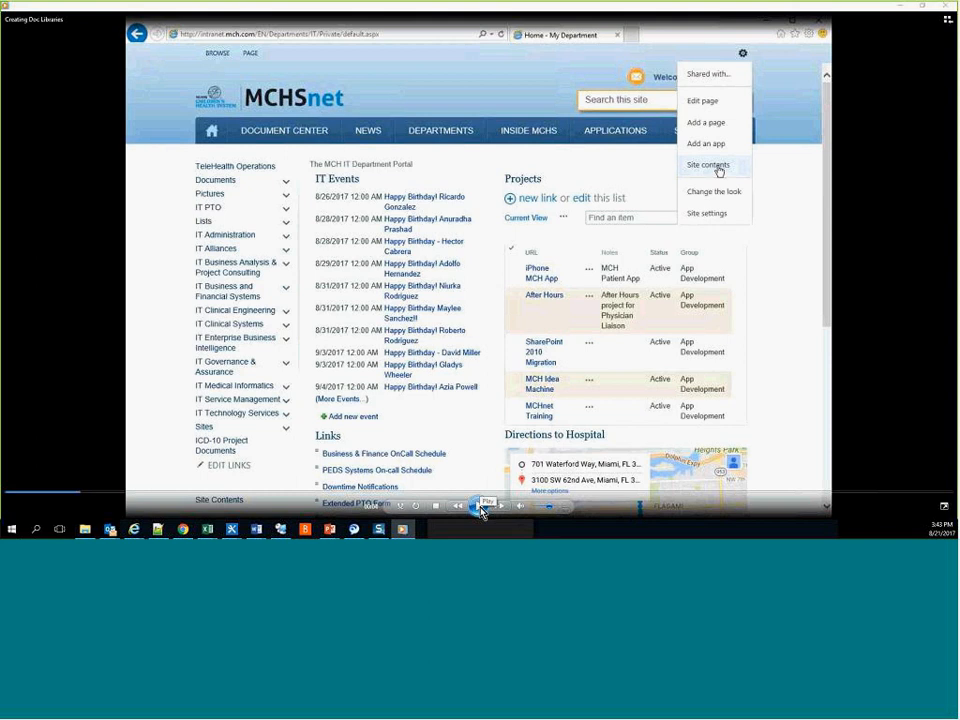
pyautogui.click(481, 507)
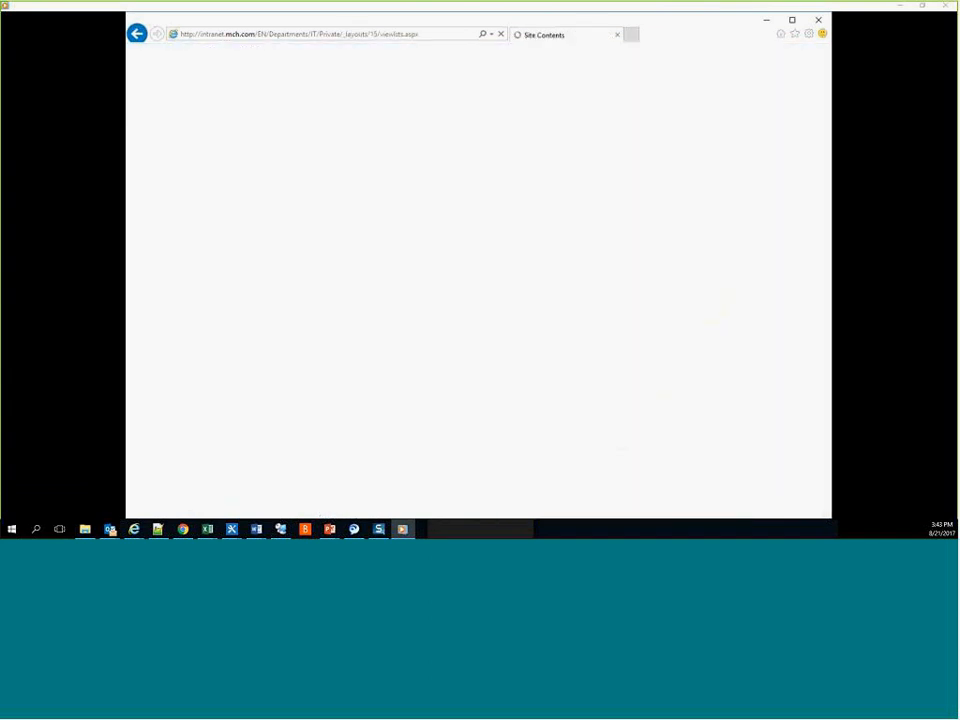
pyautogui.moveTo(476, 506)
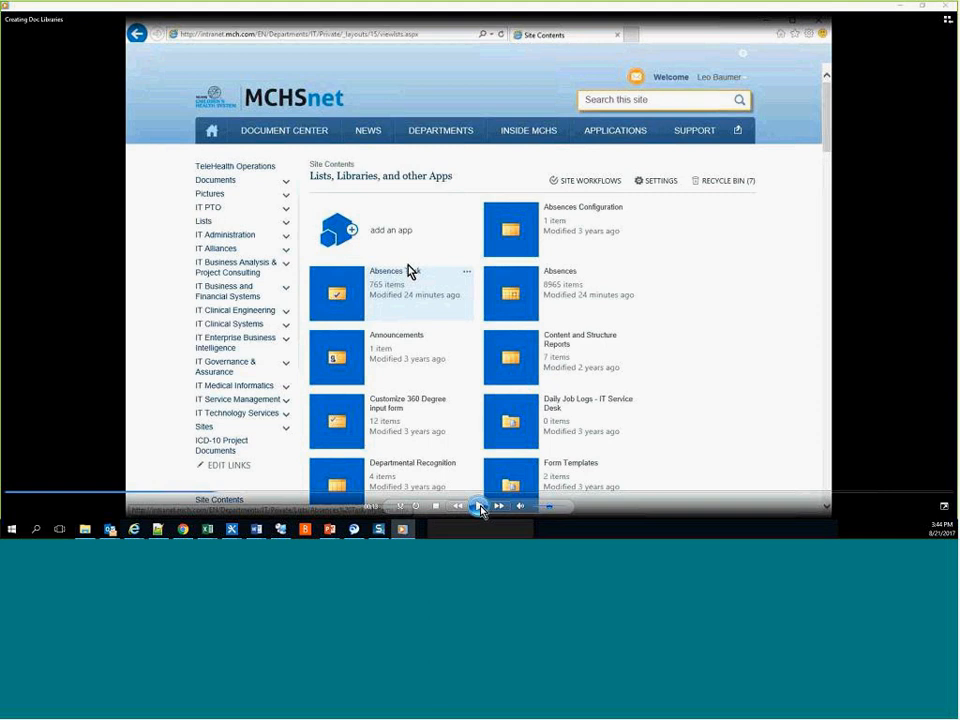
pyautogui.click(480, 507)
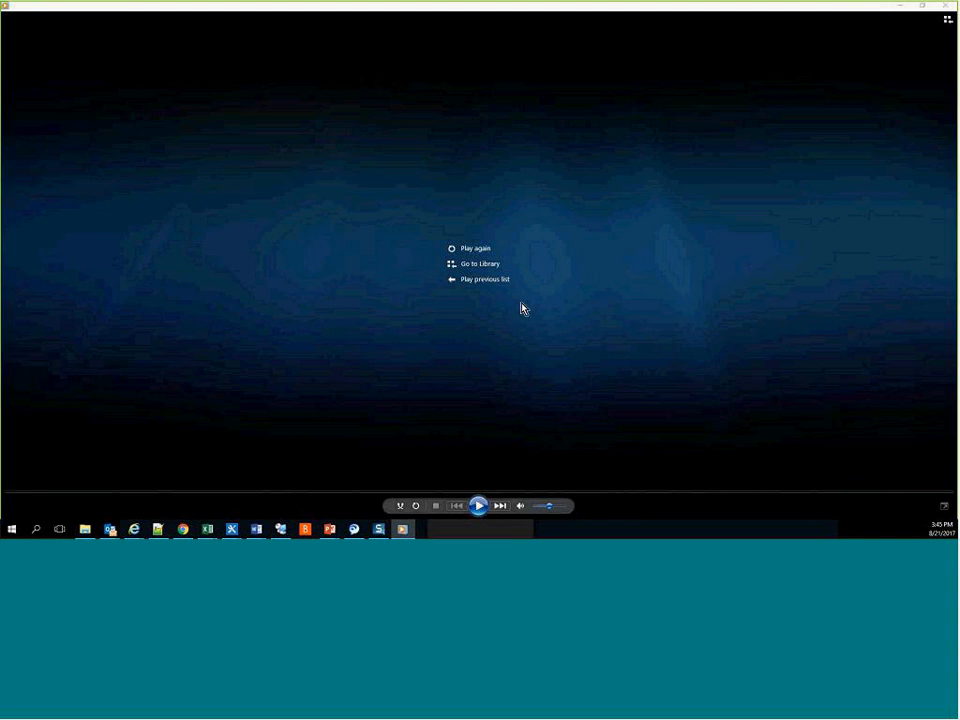
# Step: Return to the slideshow, open the Create a Page video, rewind it to 00:05, and resume playback
pyautogui.moveTo(632, 9); pyautogui.dragTo(0, 112)
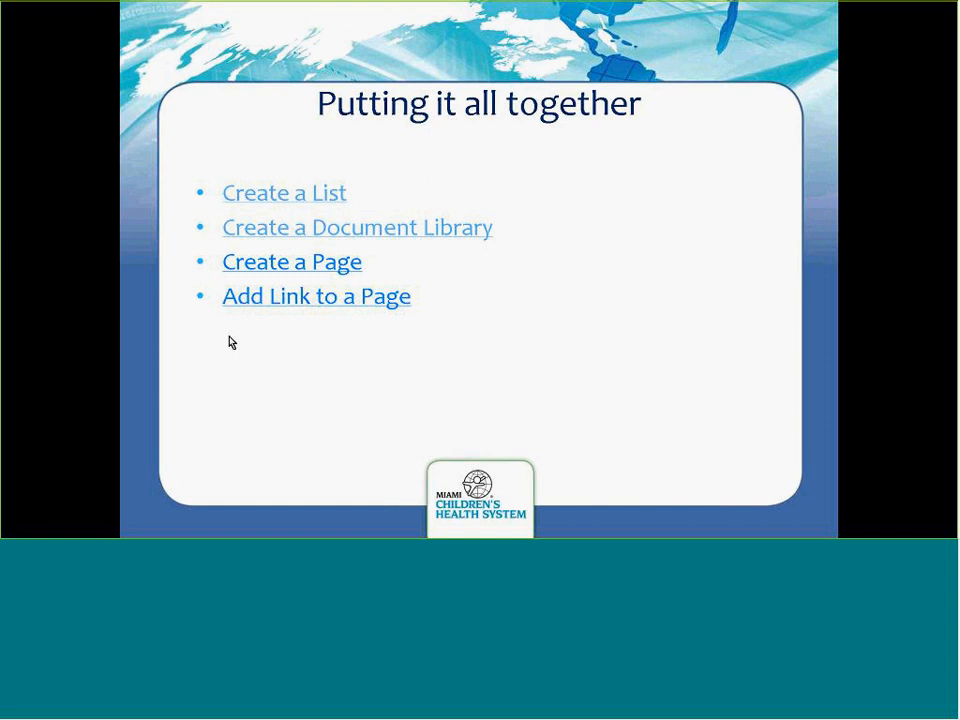
pyautogui.click(299, 268)
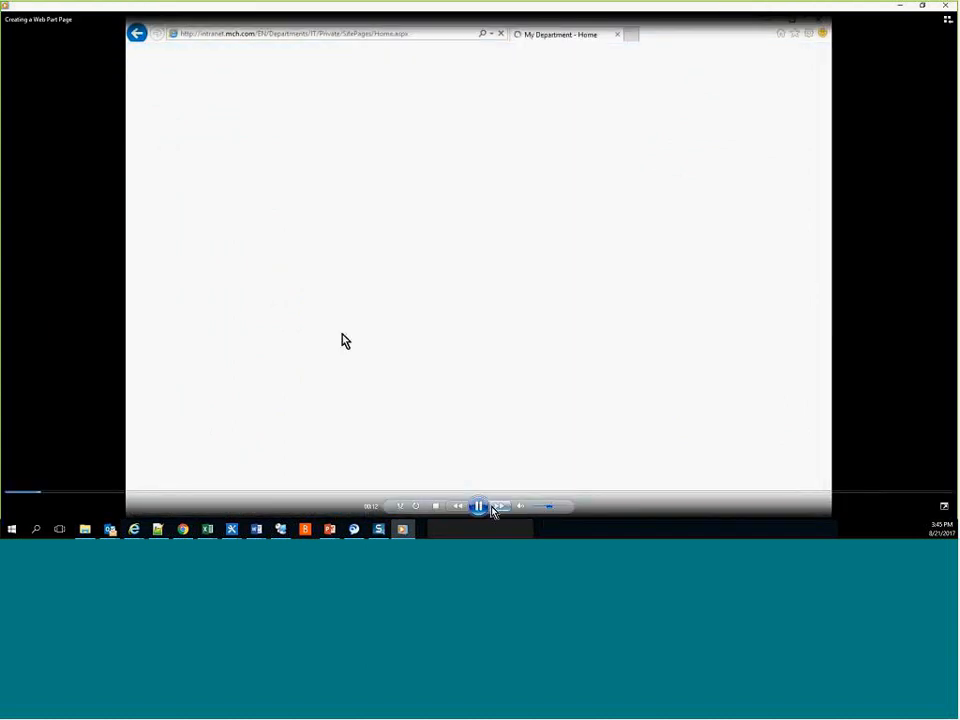
pyautogui.click(480, 508)
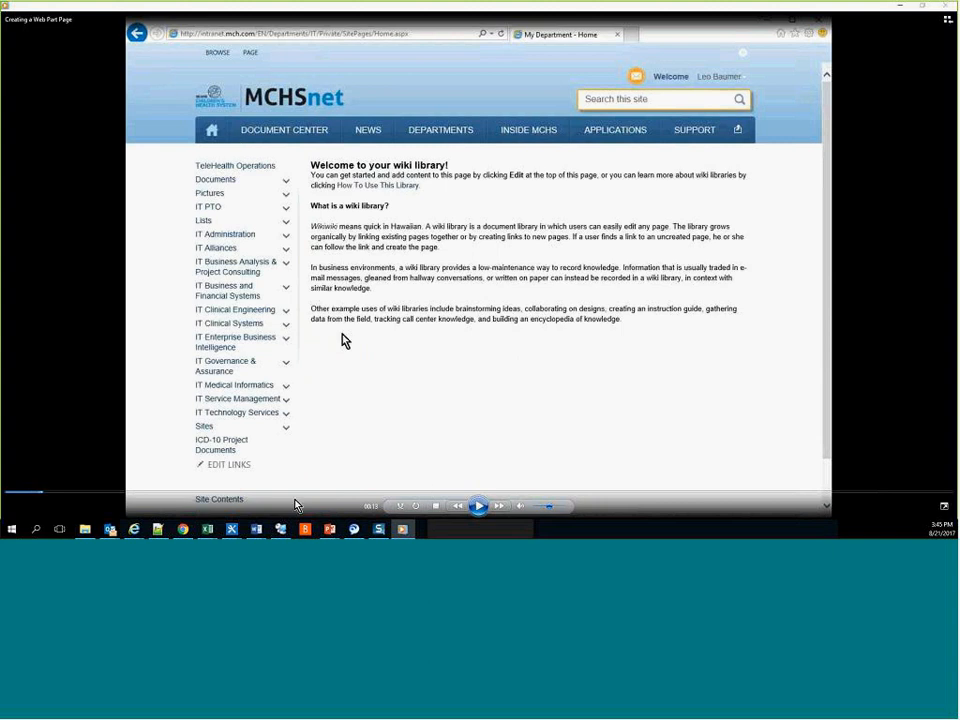
pyautogui.moveTo(38, 495); pyautogui.dragTo(21, 494)
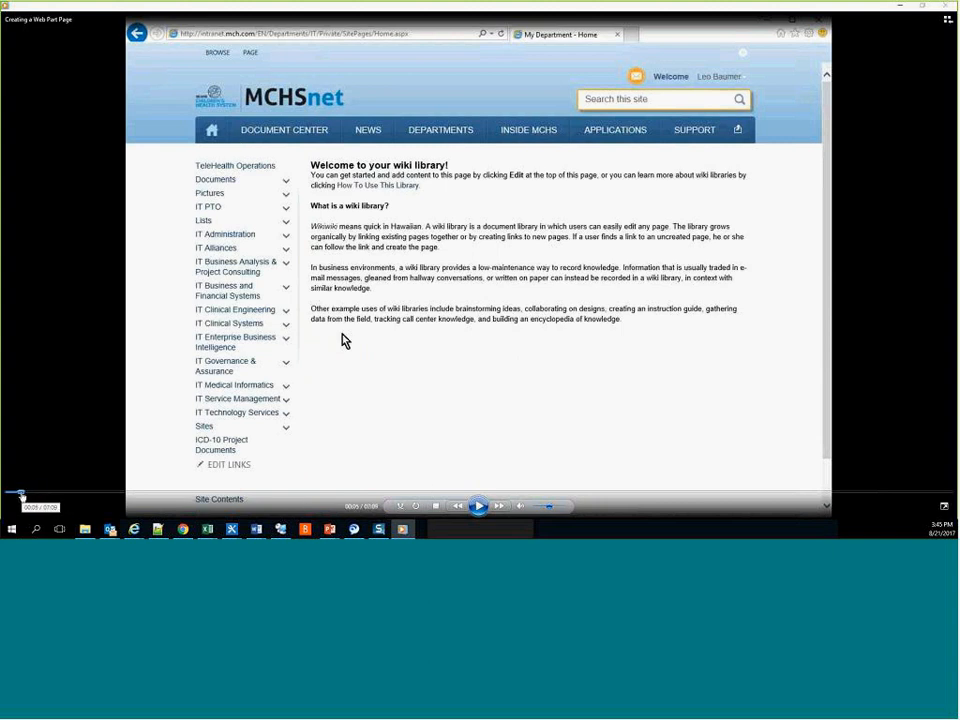
pyautogui.click(478, 506)
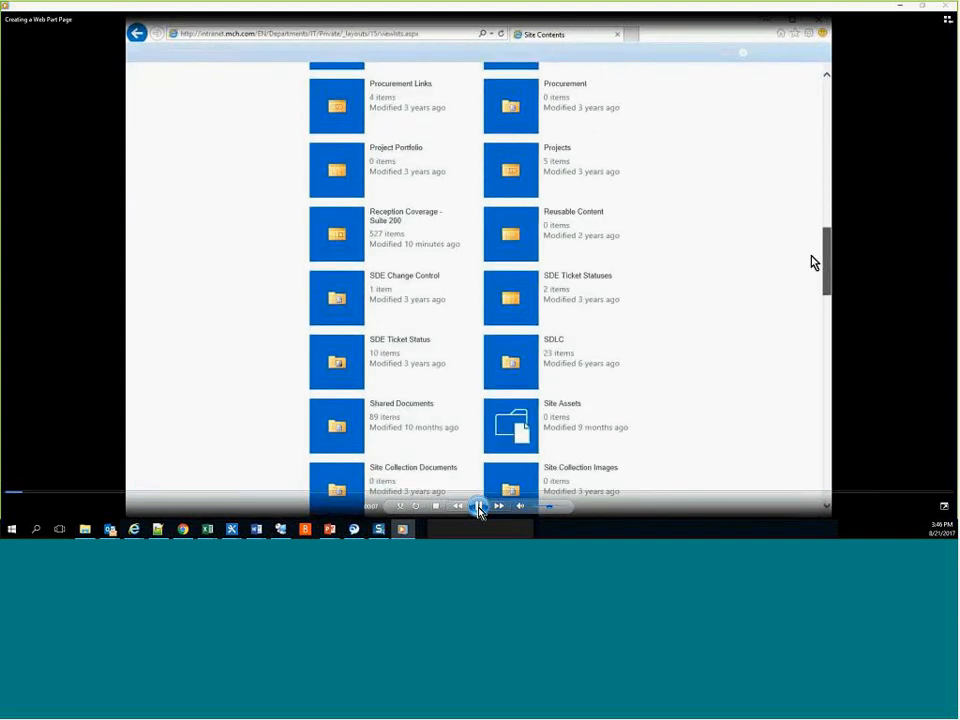
# Step: Watch how the Site Pages library is reached from Site Contents, pausing at its wiki home page and its file list
pyautogui.click(478, 507)
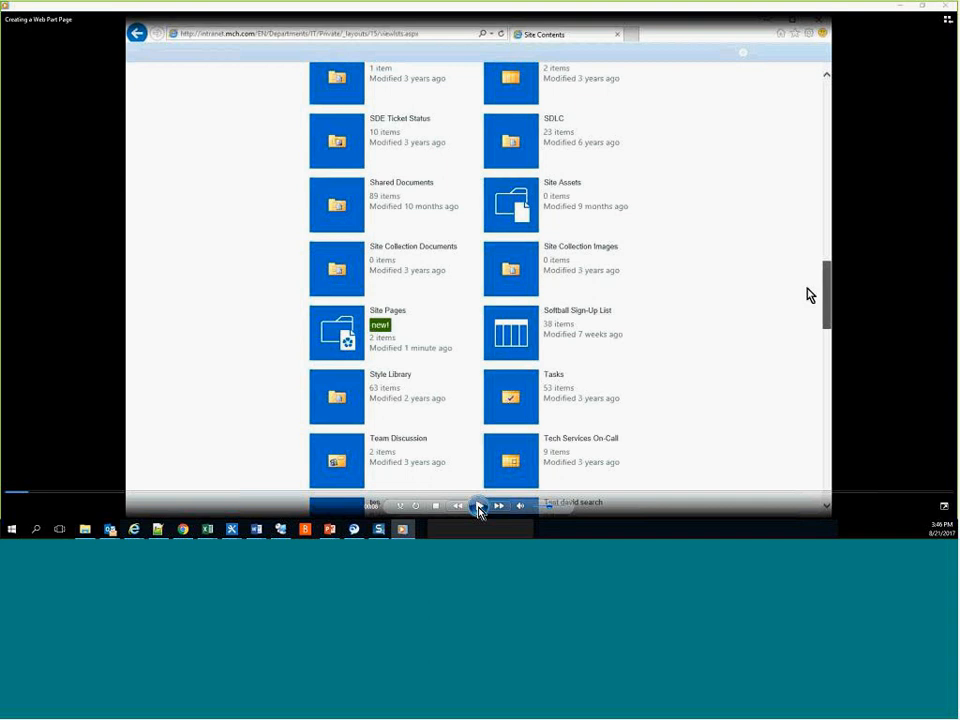
pyautogui.click(478, 507)
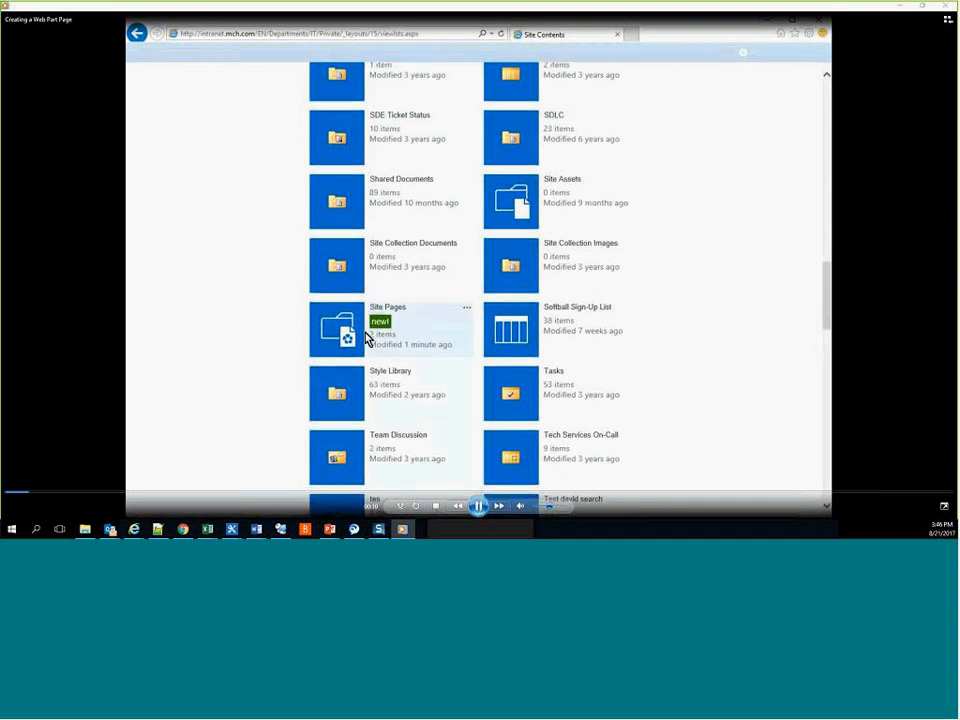
pyautogui.click(478, 507)
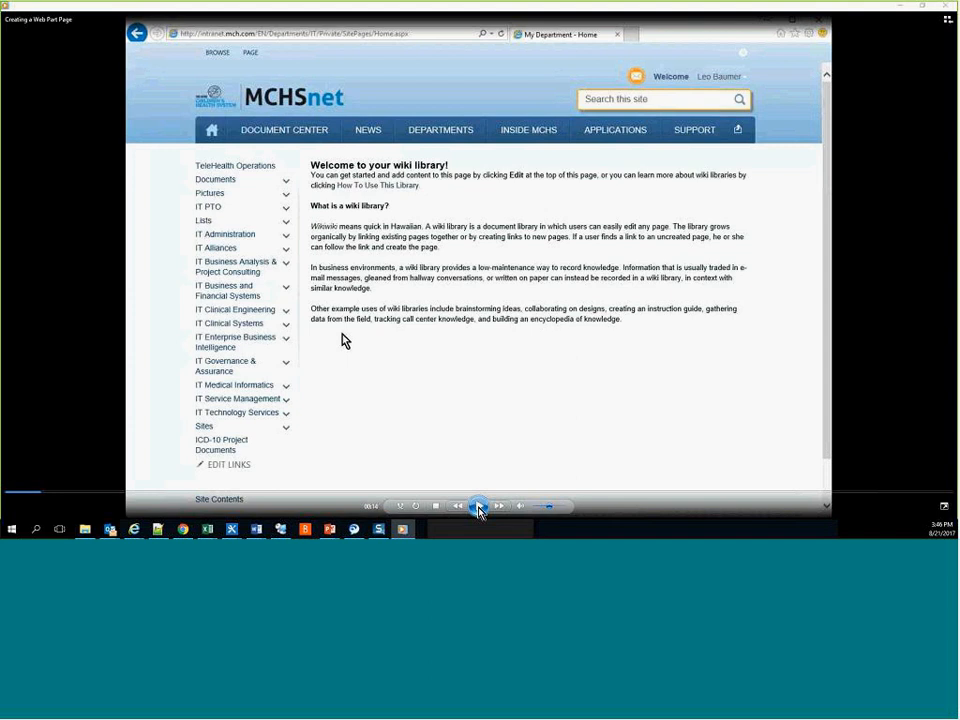
pyautogui.click(478, 507)
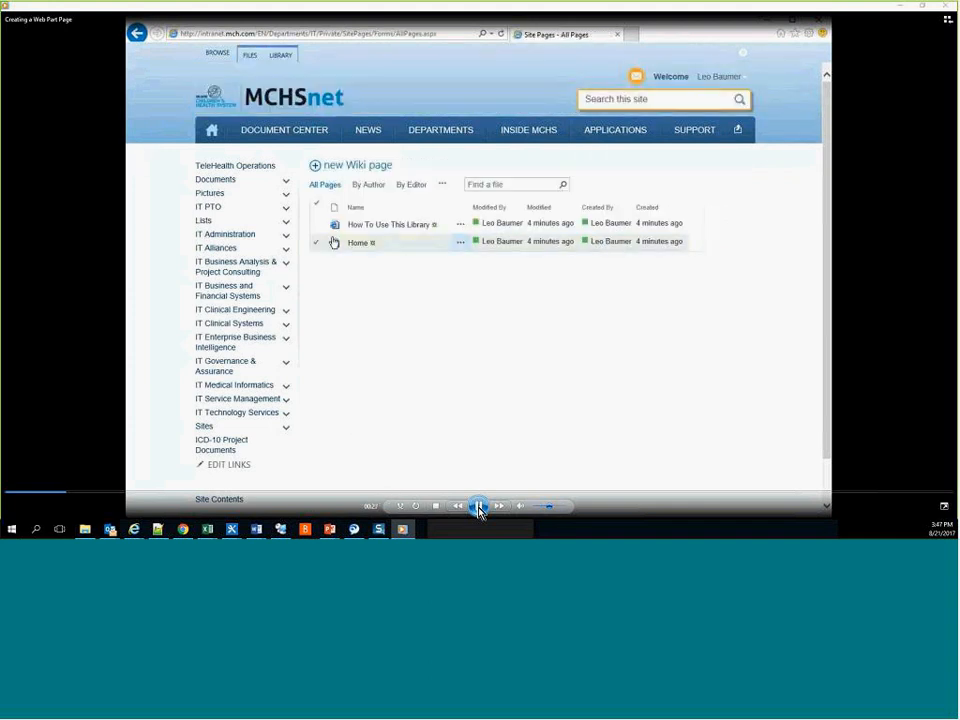
pyautogui.click(479, 510)
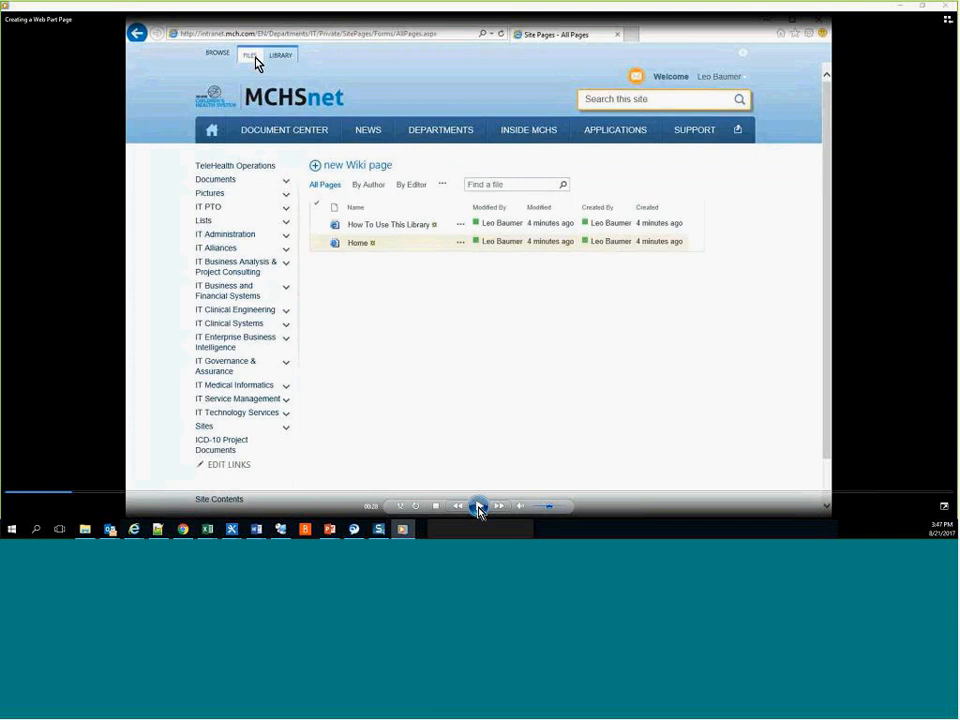
# Step: Watch the creation of the IT Holiday Pot Luck web part page, pausing at the new document types, the page form, and the zone layout
pyautogui.click(479, 508)
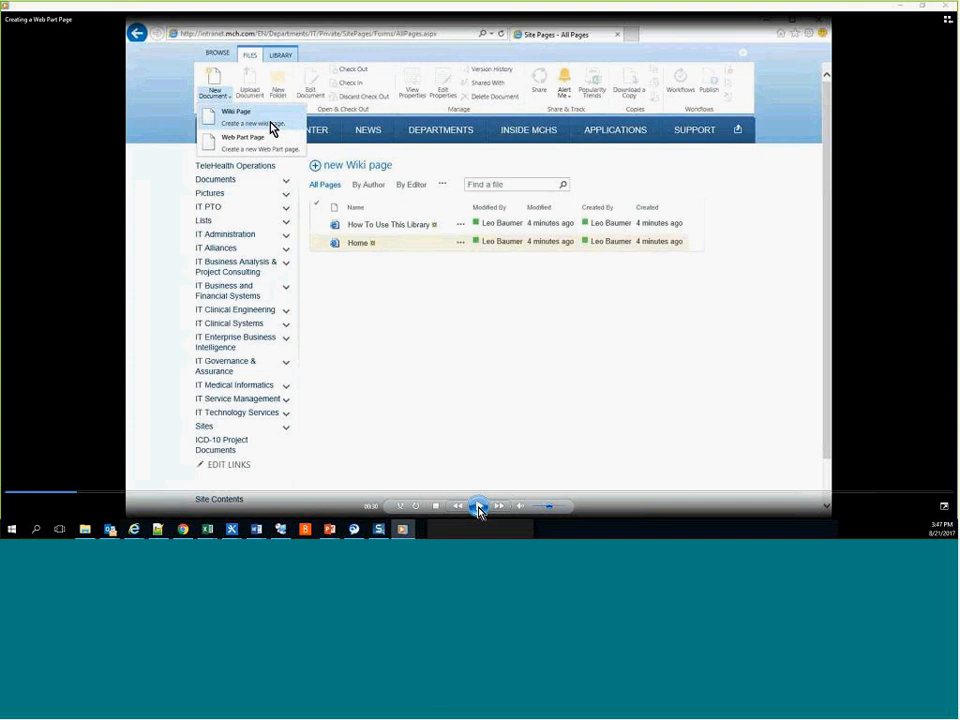
pyautogui.click(478, 508)
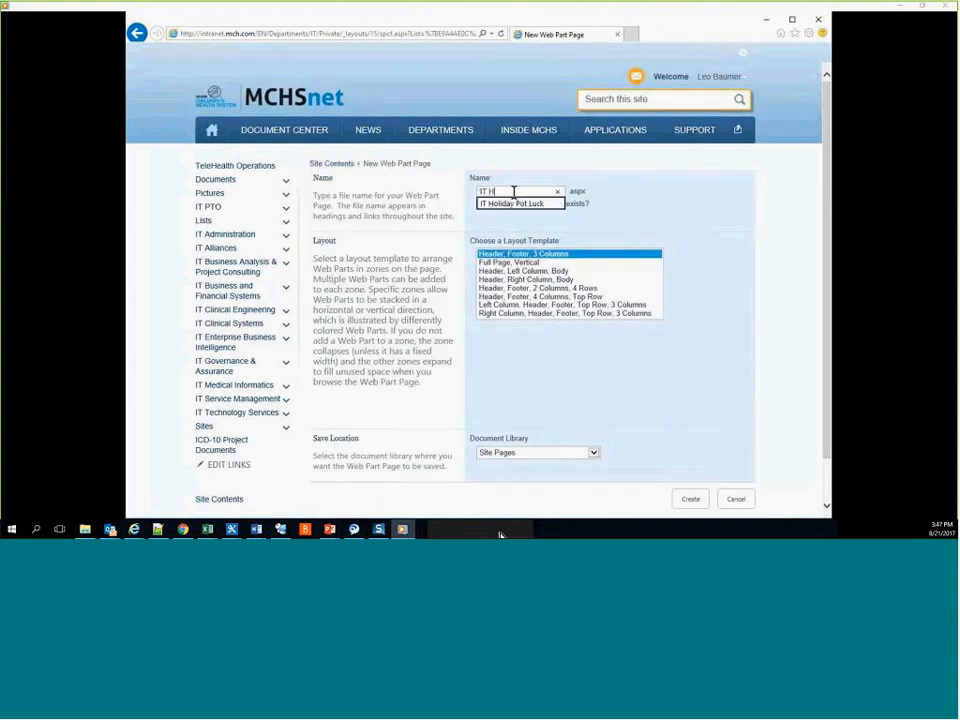
pyautogui.moveTo(482, 508)
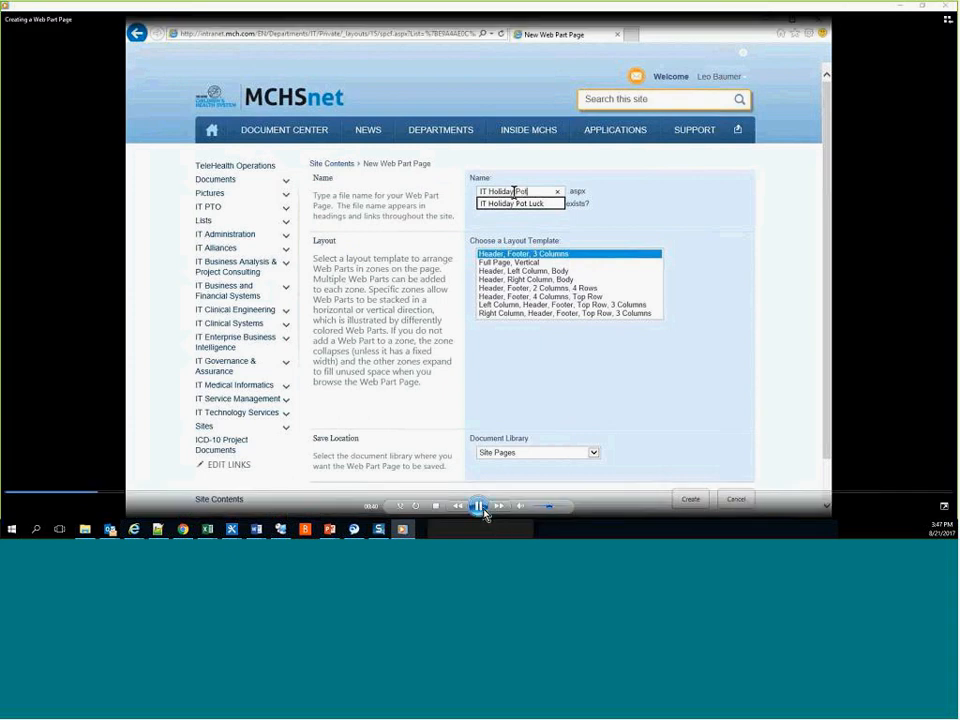
pyautogui.click(480, 508)
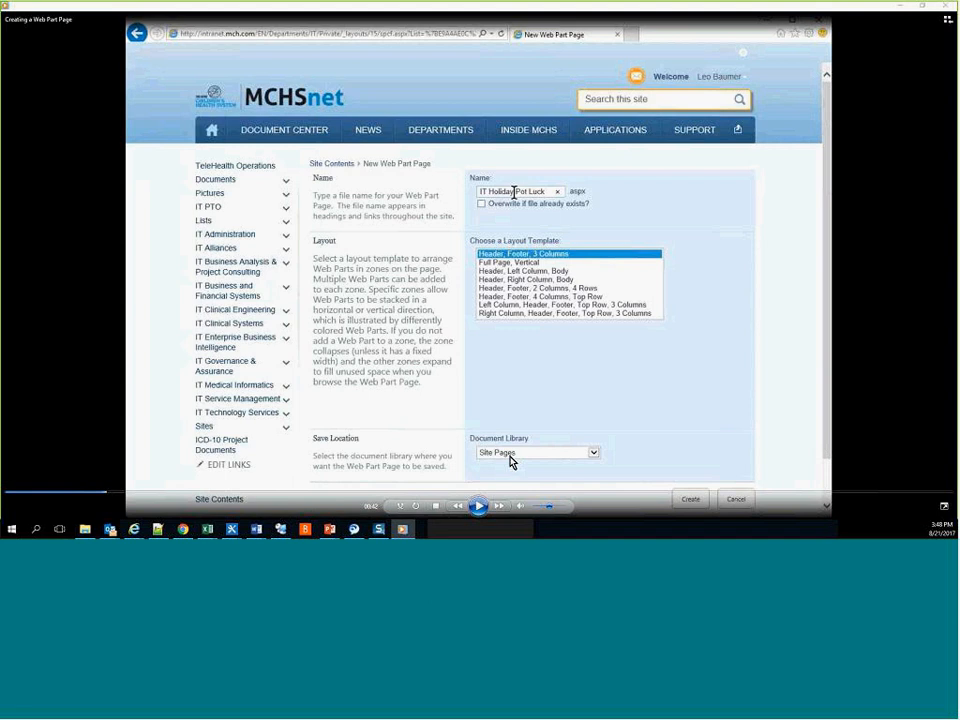
pyautogui.click(480, 507)
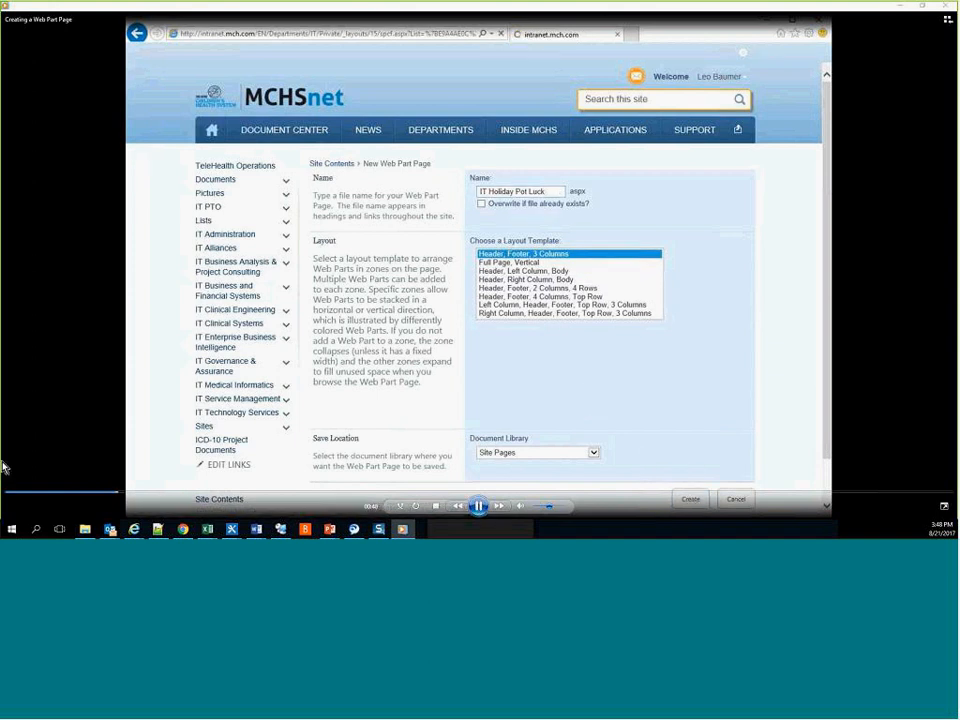
pyautogui.click(479, 508)
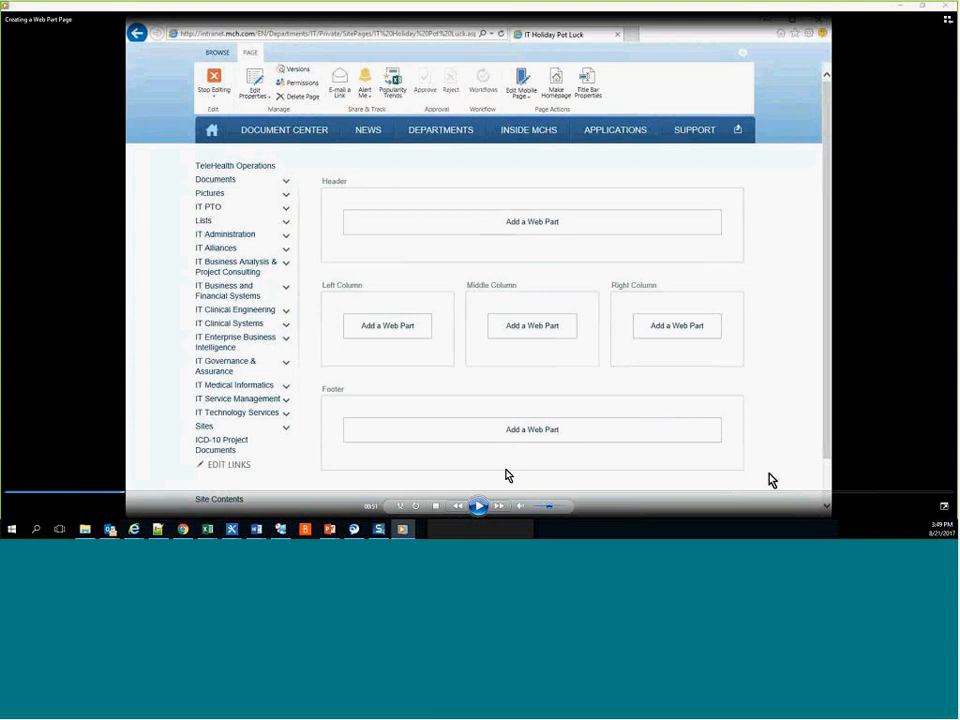
# Step: Continue the video to examine the web part categories and parts available for the page's Left Column zone
pyautogui.click(478, 506)
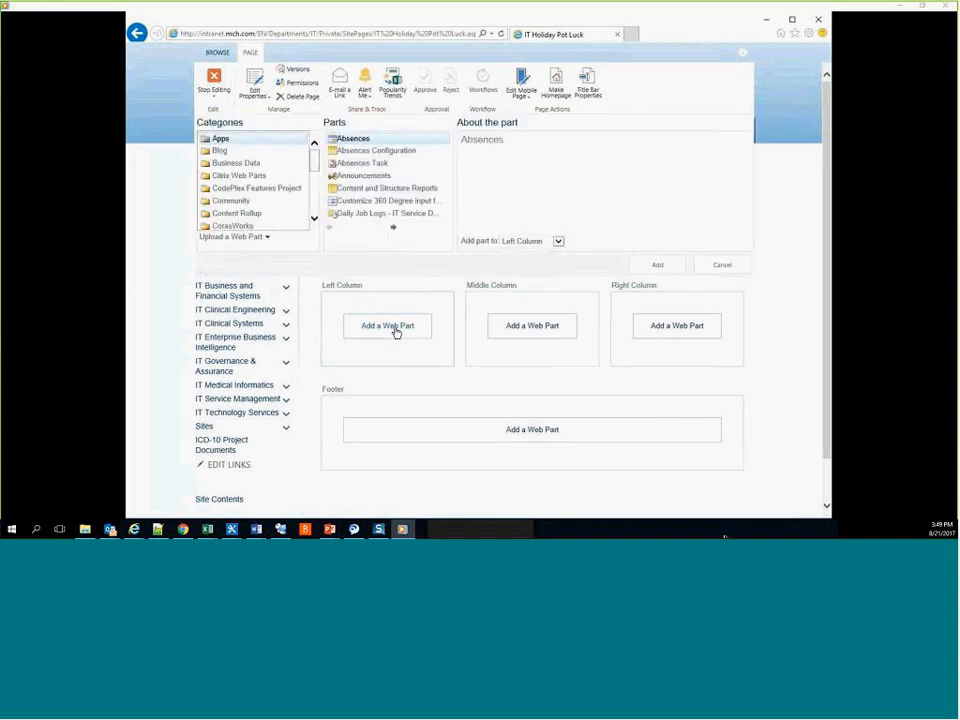
pyautogui.moveTo(491, 521)
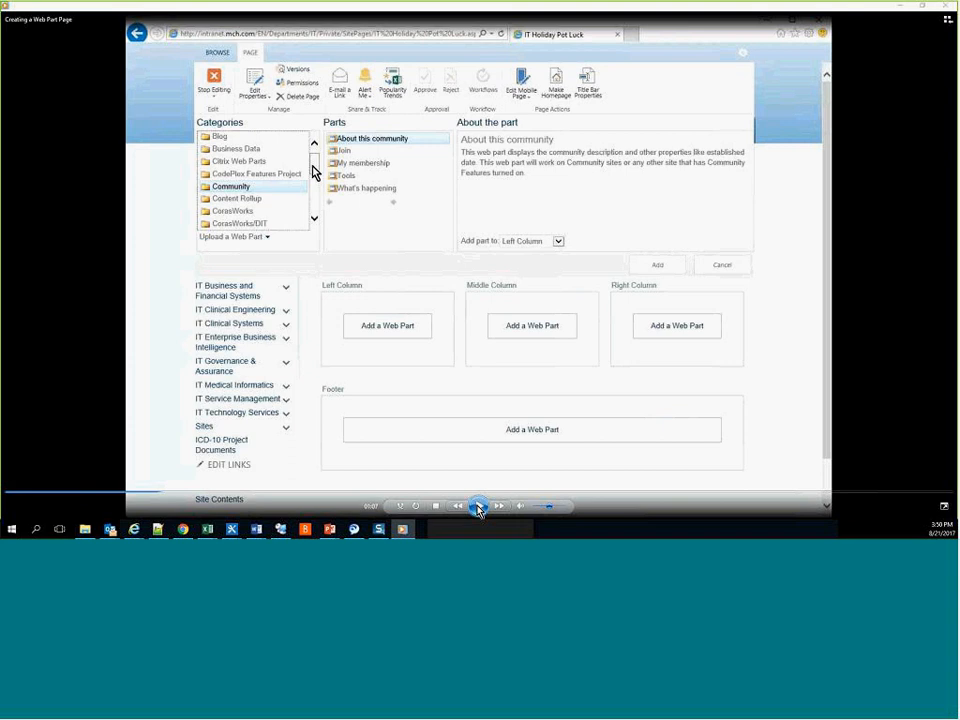
pyautogui.click(478, 507)
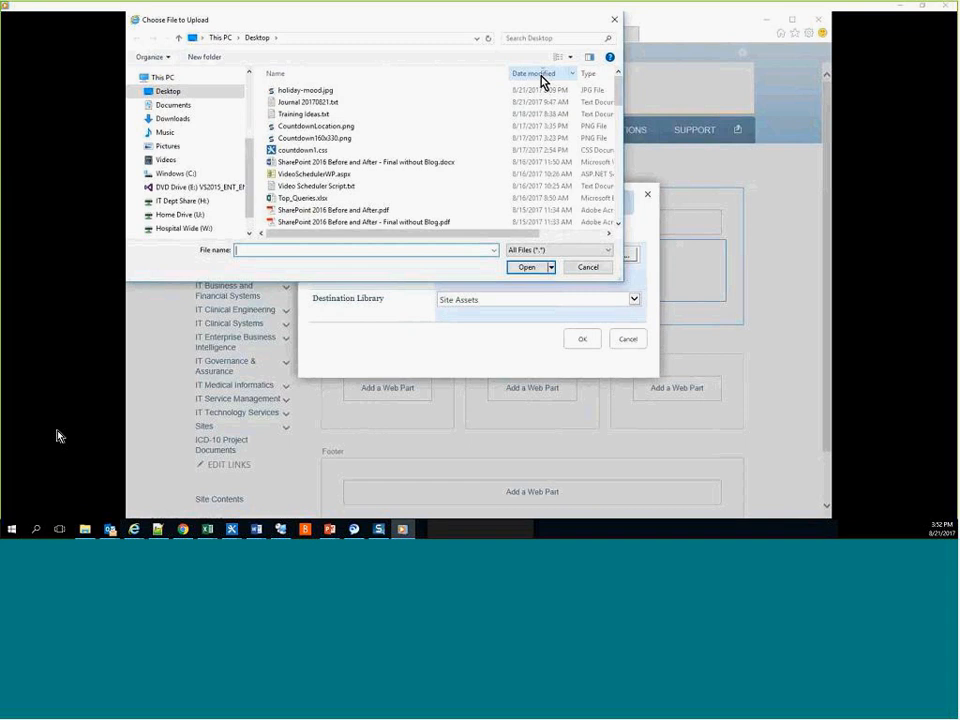
# Step: Insert holiday-mood.jpg from the Desktop into the header's Content Editor, and shrink the picture to about 199 × 102 px
pyautogui.click(326, 91)
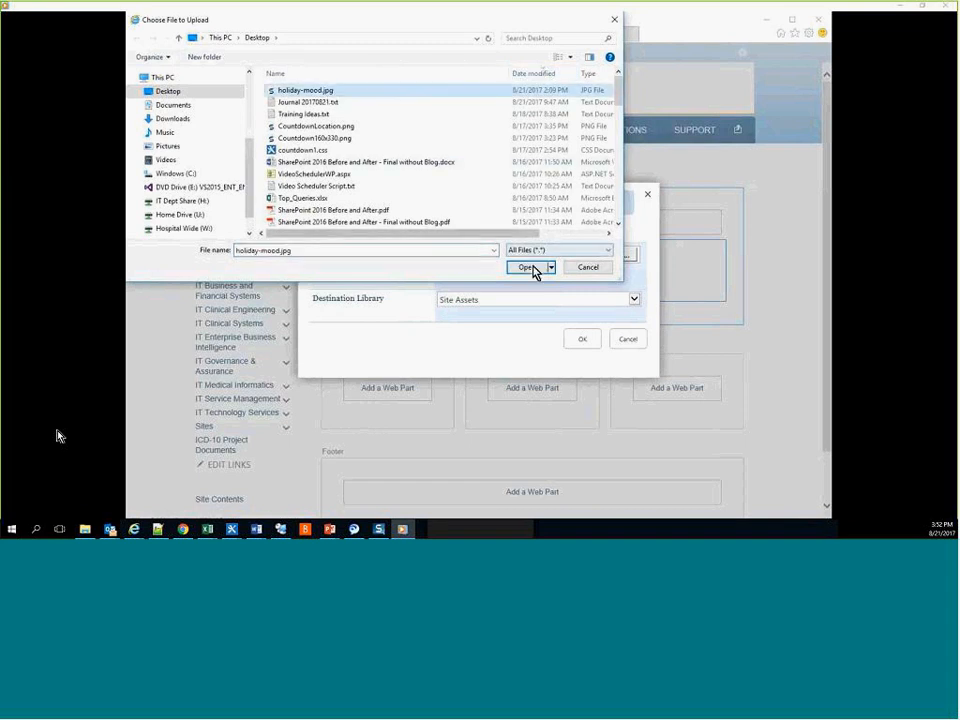
pyautogui.click(529, 268)
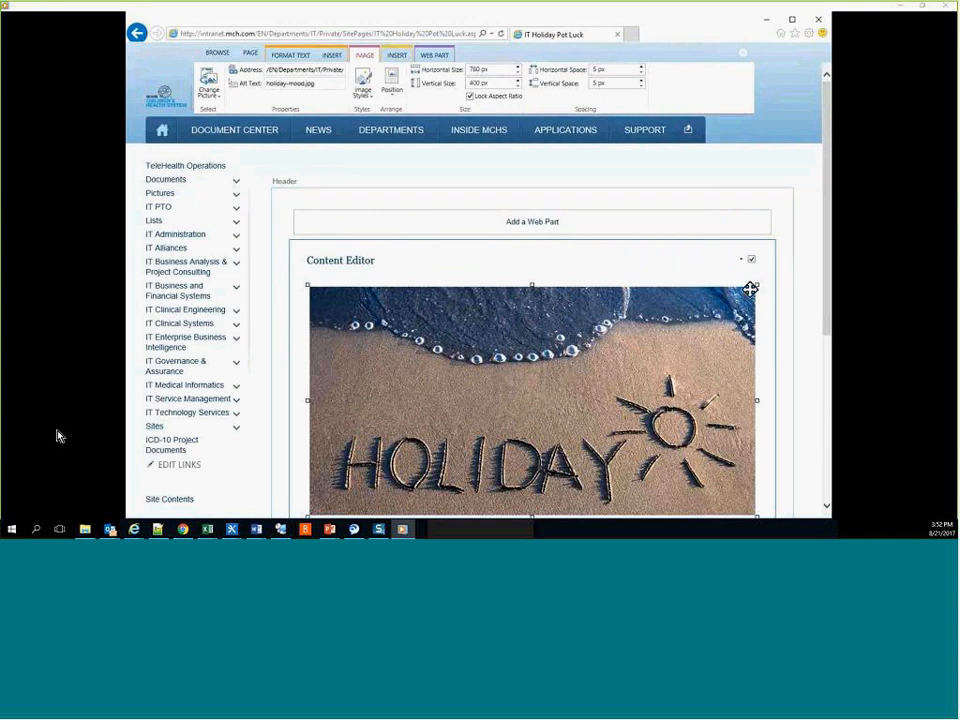
pyautogui.moveTo(757, 284); pyautogui.dragTo(610, 408)
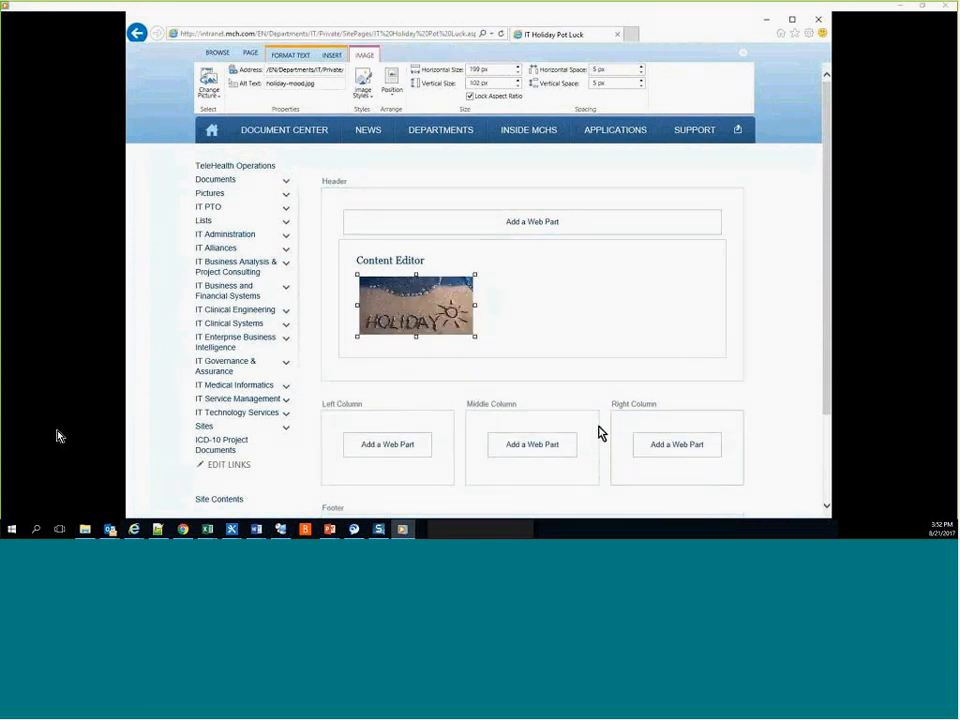
# Step: Enlarge the header's holiday picture to about 507 × 260 px, and open the Content Editor web part's properties
pyautogui.moveTo(476, 336); pyautogui.dragTo(651, 421)
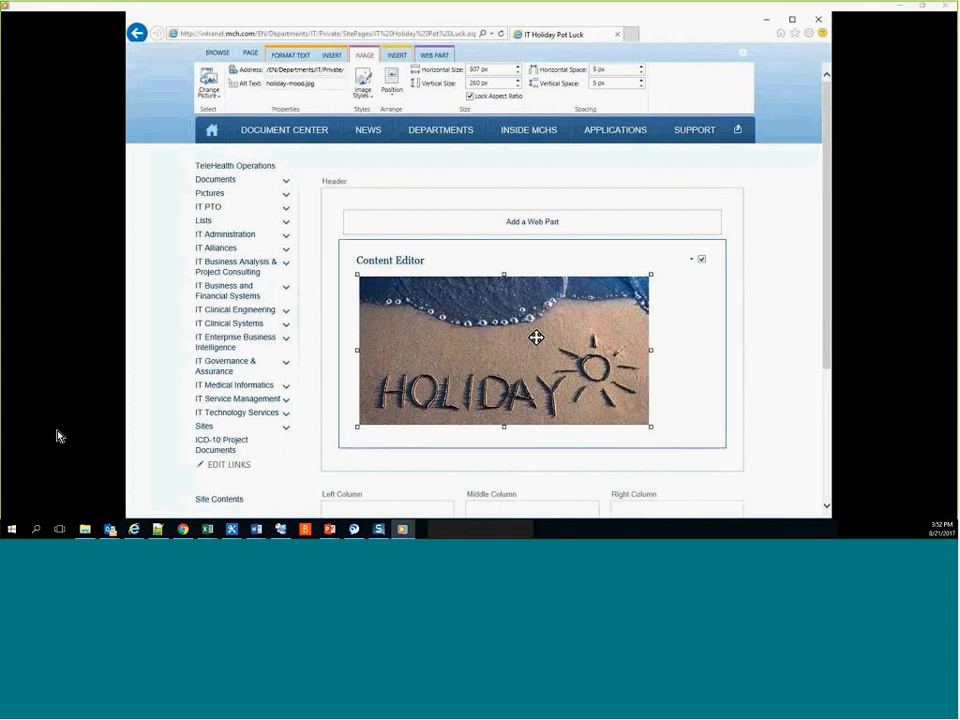
pyautogui.scroll(-2, 536, 336)
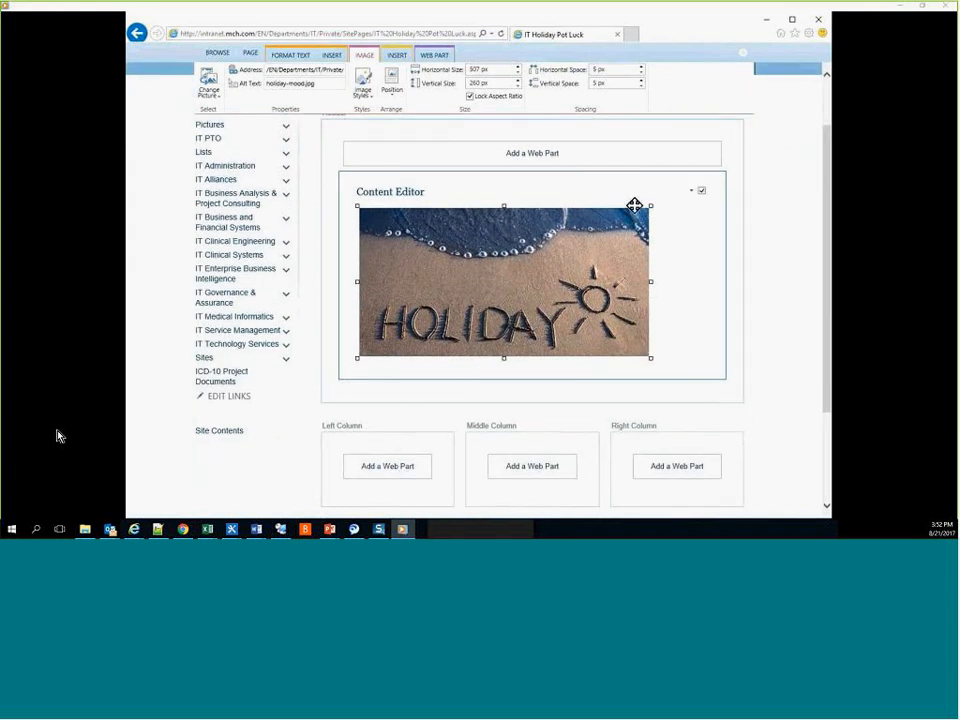
pyautogui.click(692, 193)
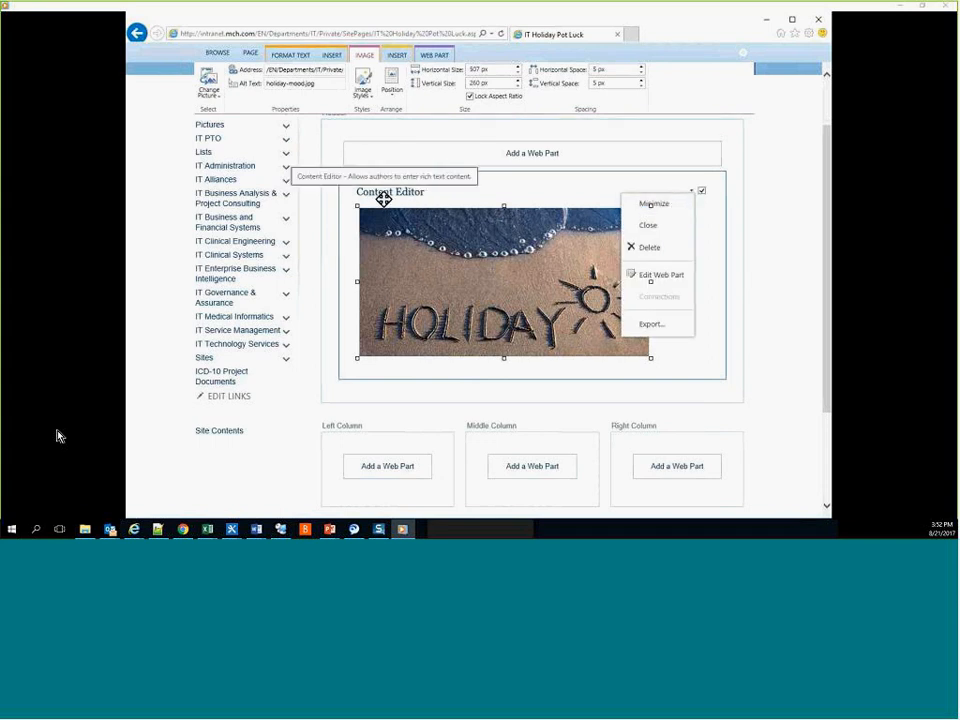
pyautogui.click(668, 282)
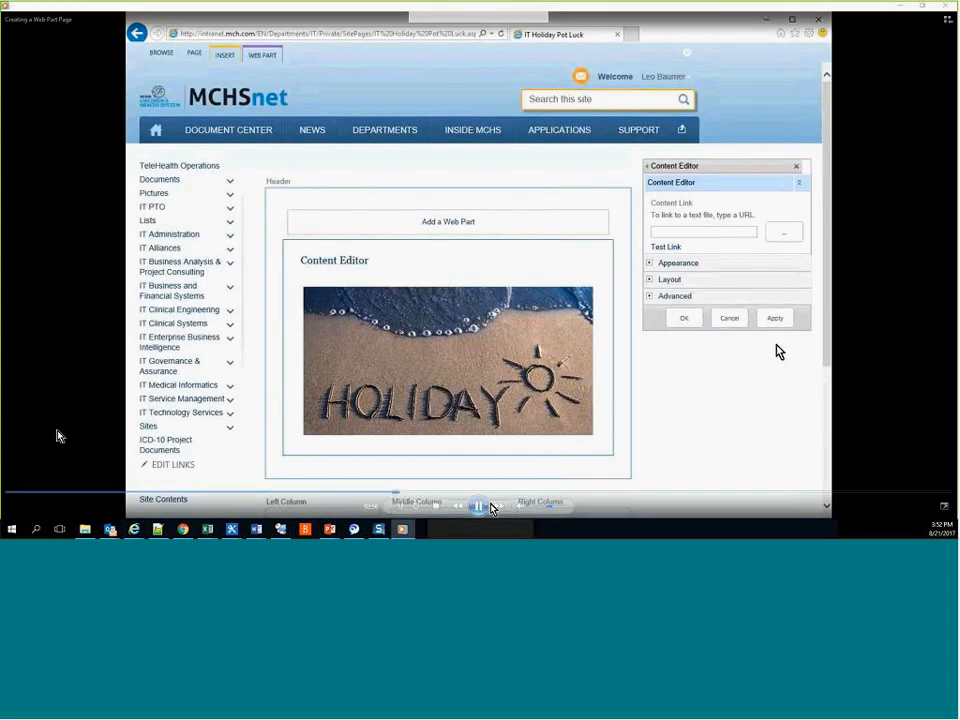
# Step: Continue the video, pausing to examine the Content Editor's properties, its Chrome Type options, and the page with its column web parts
pyautogui.click(480, 507)
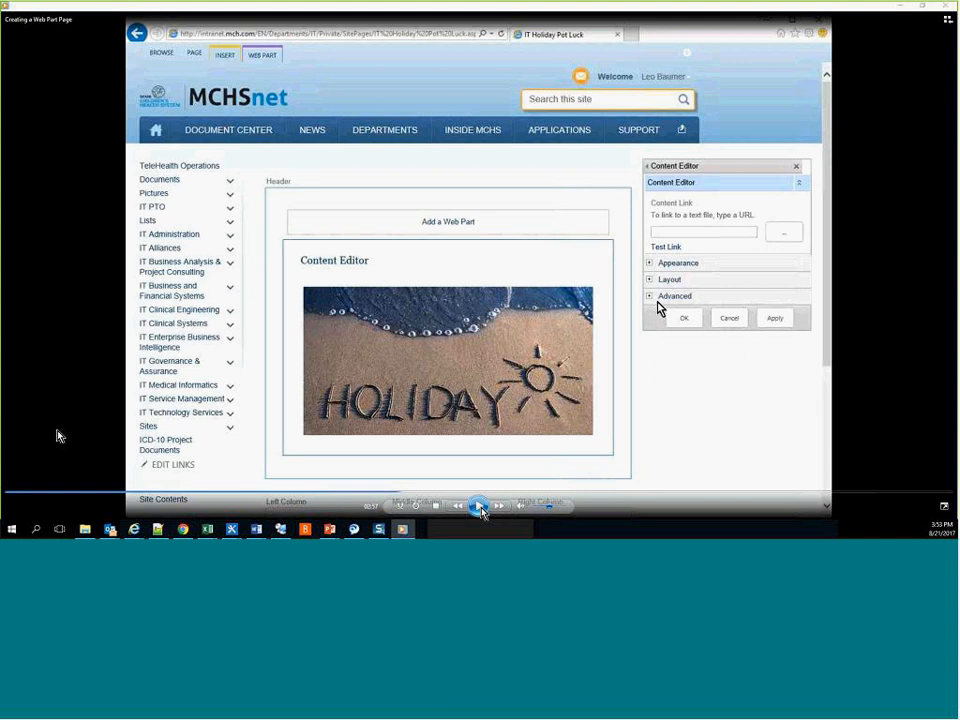
pyautogui.click(480, 506)
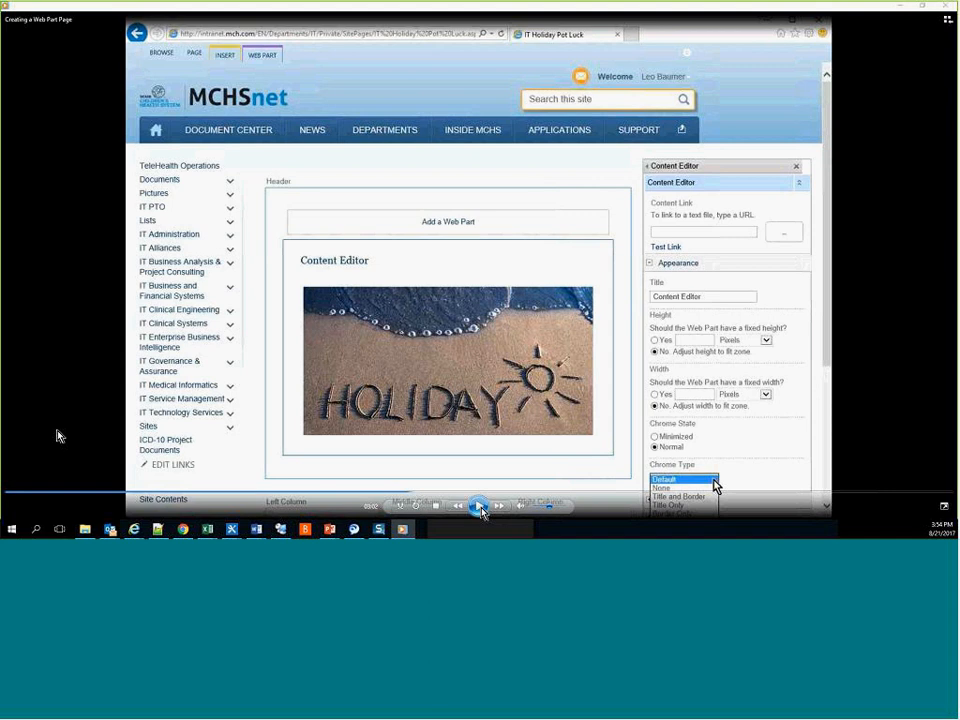
pyautogui.click(481, 510)
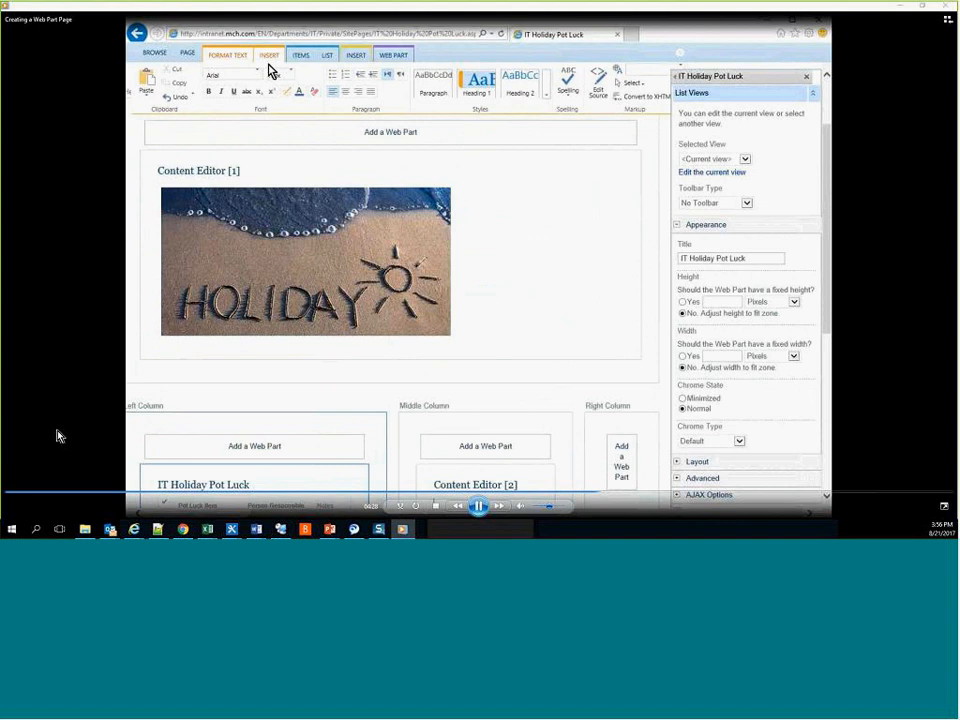
pyautogui.click(480, 507)
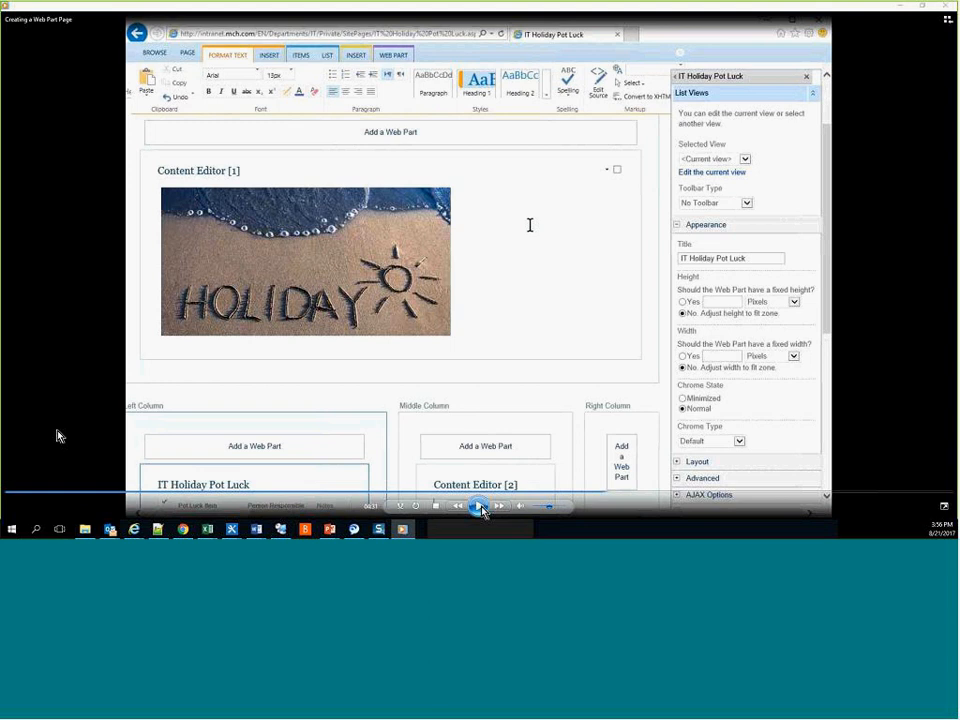
# Step: Watch the rest of the page video, pausing at the end of page editing and at the pot luck new-item form, and close it
pyautogui.click(480, 506)
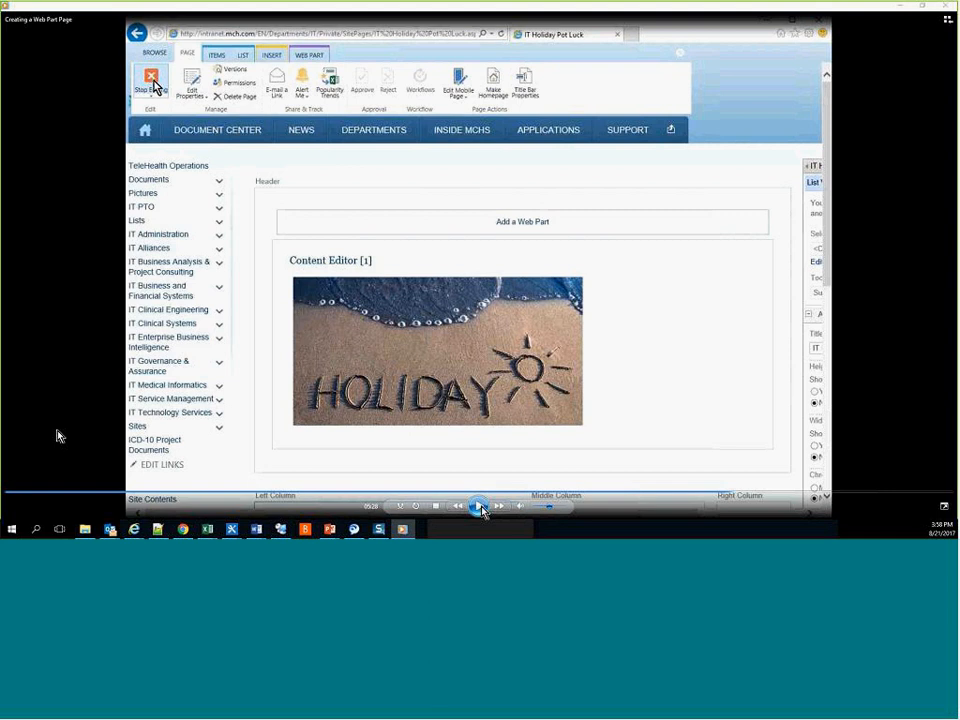
pyautogui.click(480, 507)
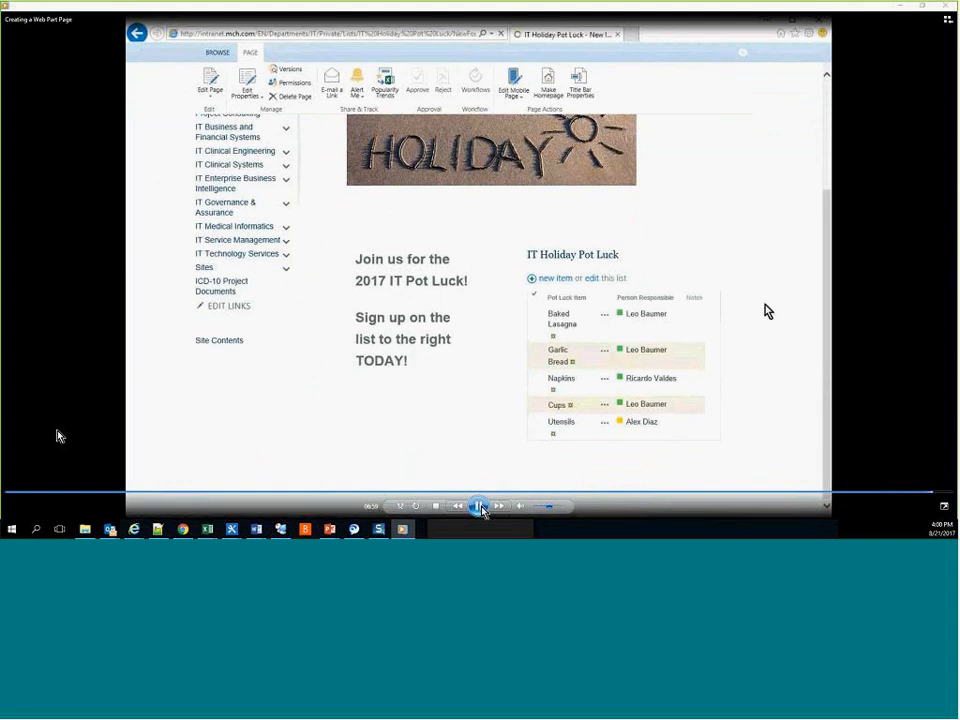
pyautogui.click(479, 506)
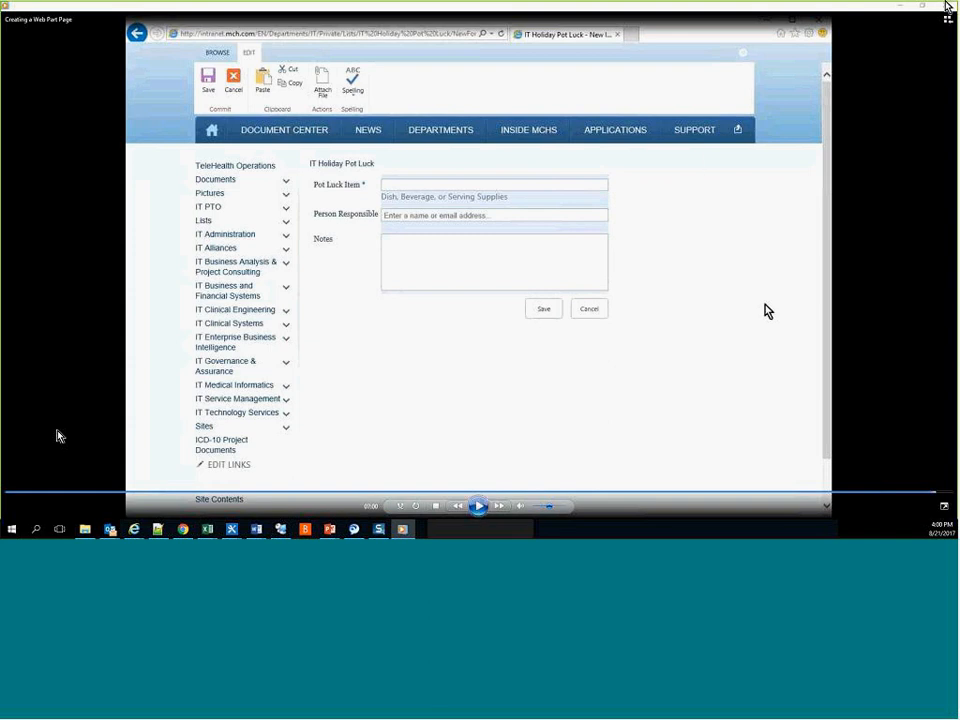
pyautogui.click(945, 7)
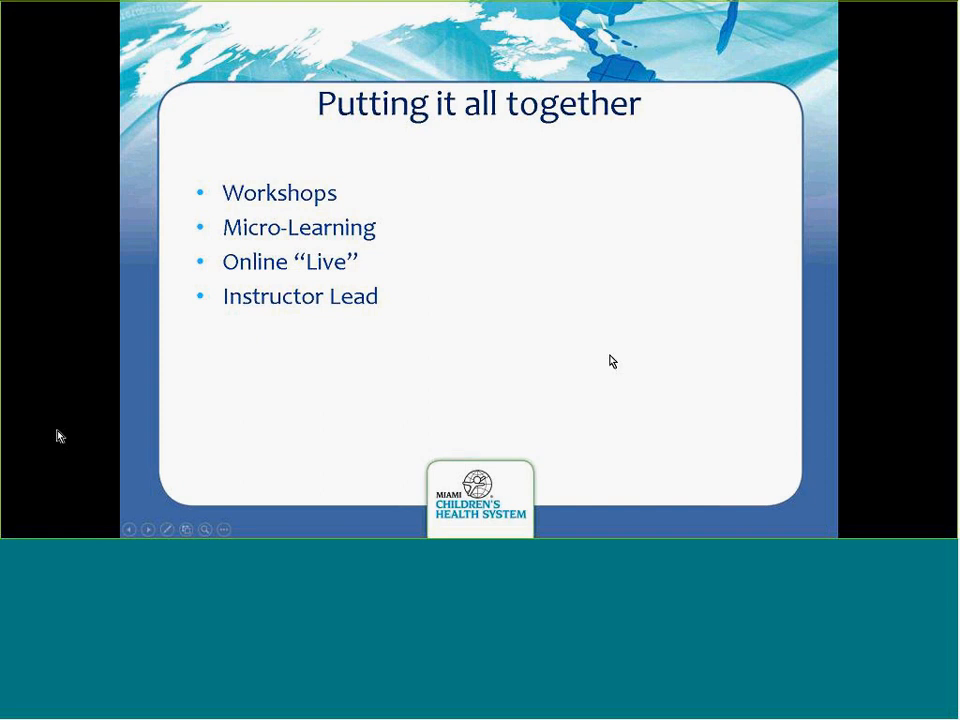
# Step: Show the slide with the video links, open the Add Link to a Page video, and restart it from the beginning
pyautogui.click(333, 344)
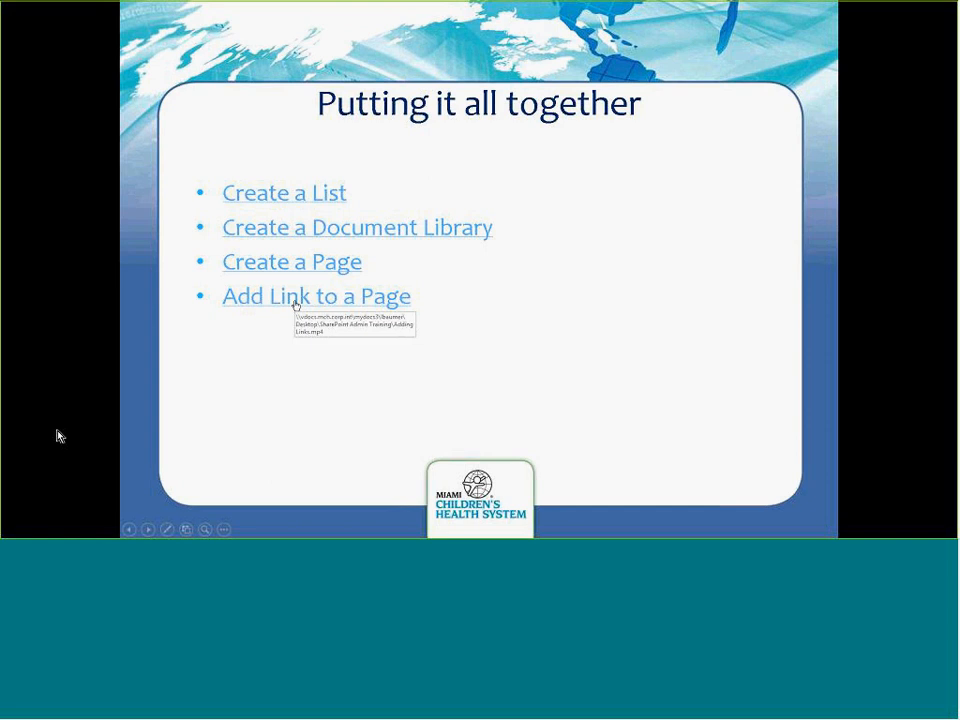
pyautogui.click(296, 304)
pyautogui.moveTo(401, 64); pyautogui.dragTo(597, 1)
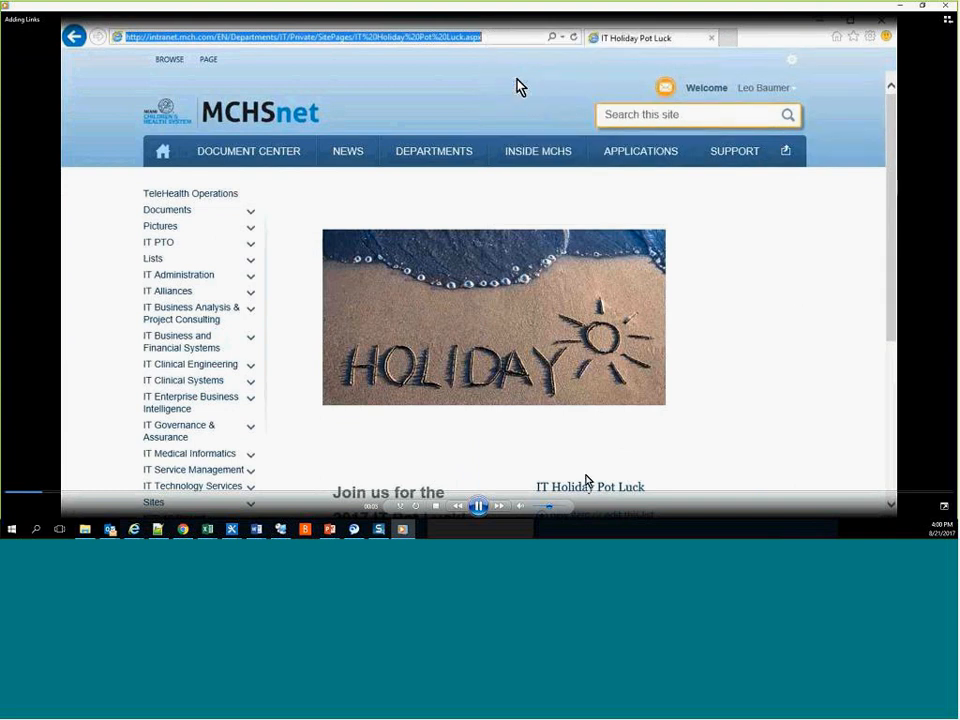
pyautogui.click(9, 495)
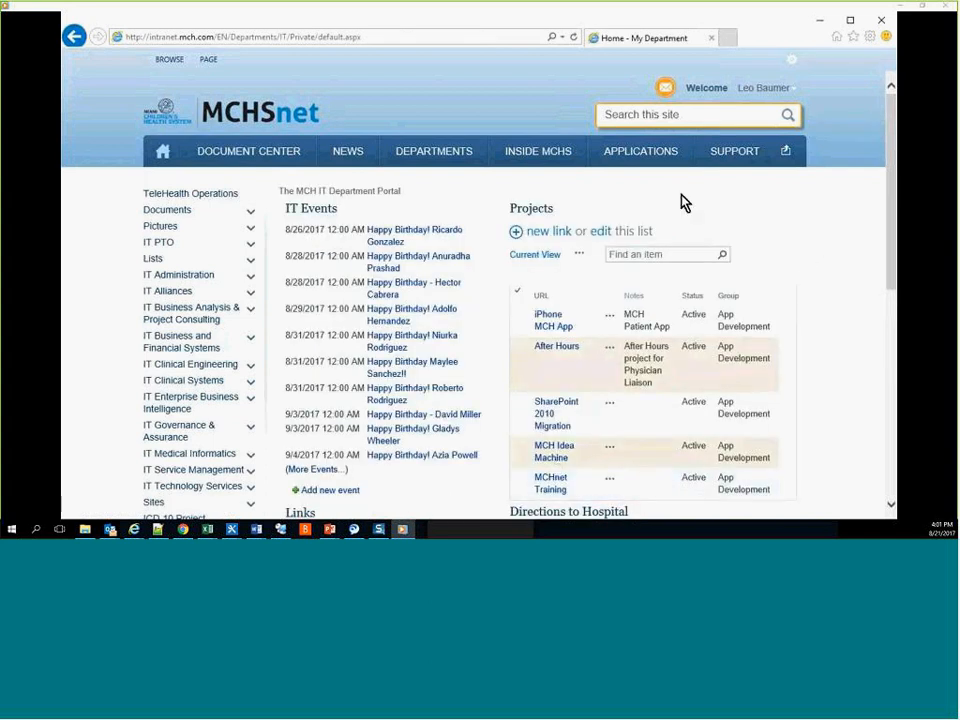
# Step: Edit the department home page and add a Content Editor from the Media and Content category to the Right zone
pyautogui.click(792, 61)
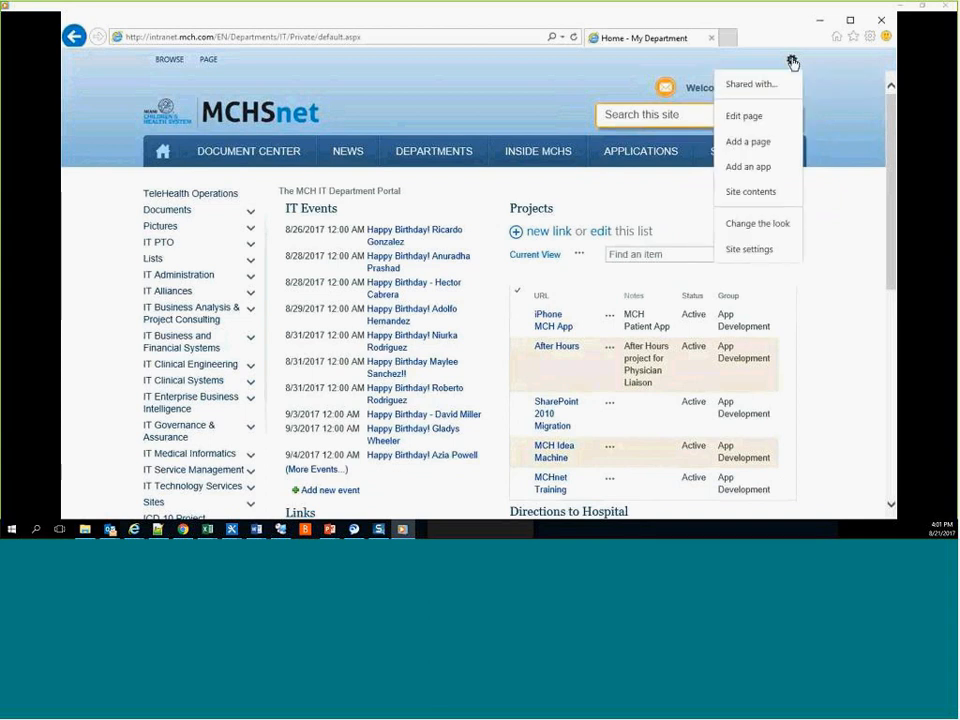
pyautogui.click(763, 116)
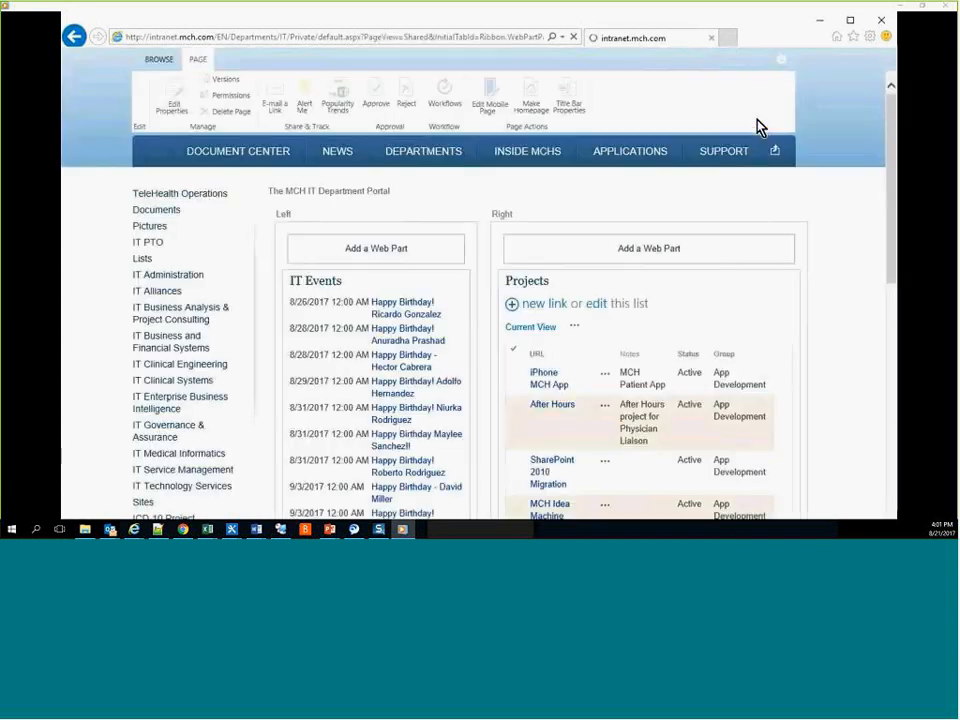
pyautogui.click(653, 254)
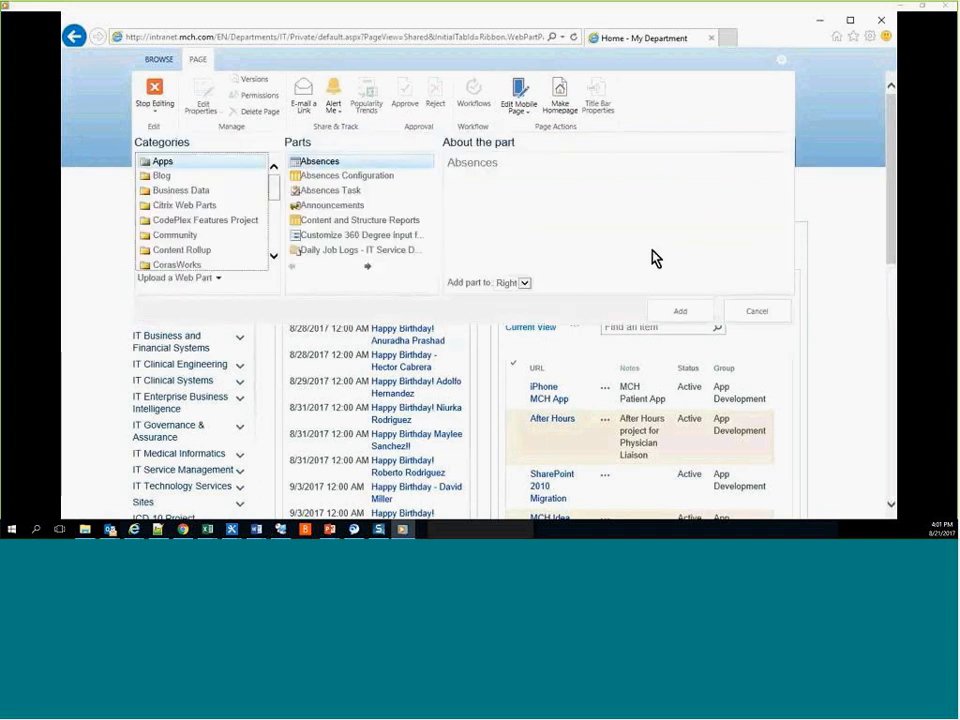
pyautogui.moveTo(272, 189); pyautogui.dragTo(274, 222)
pyautogui.click(237, 238)
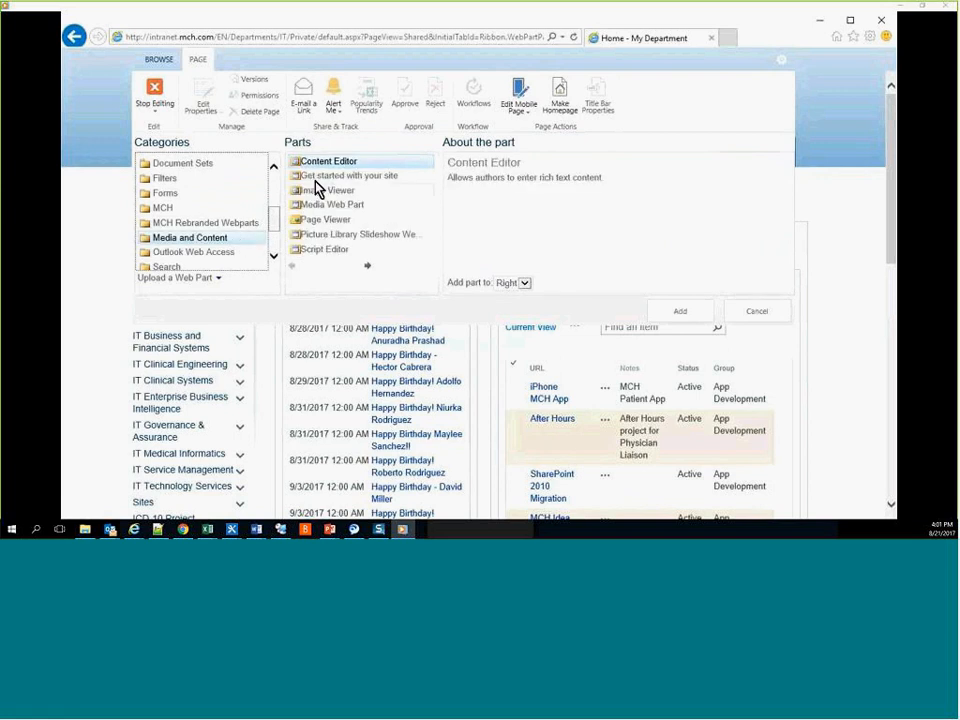
pyautogui.click(680, 311)
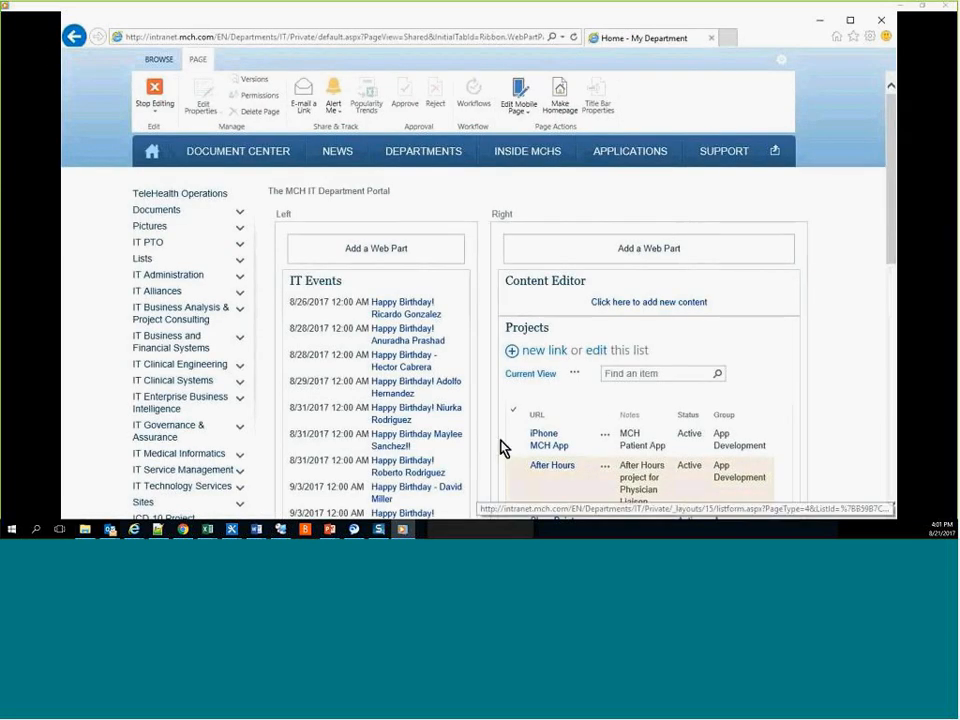
# Step: Set the new Content Editor's title to "IT Holiday Pot Luck" in its web part properties and apply the change
pyautogui.click(775, 282)
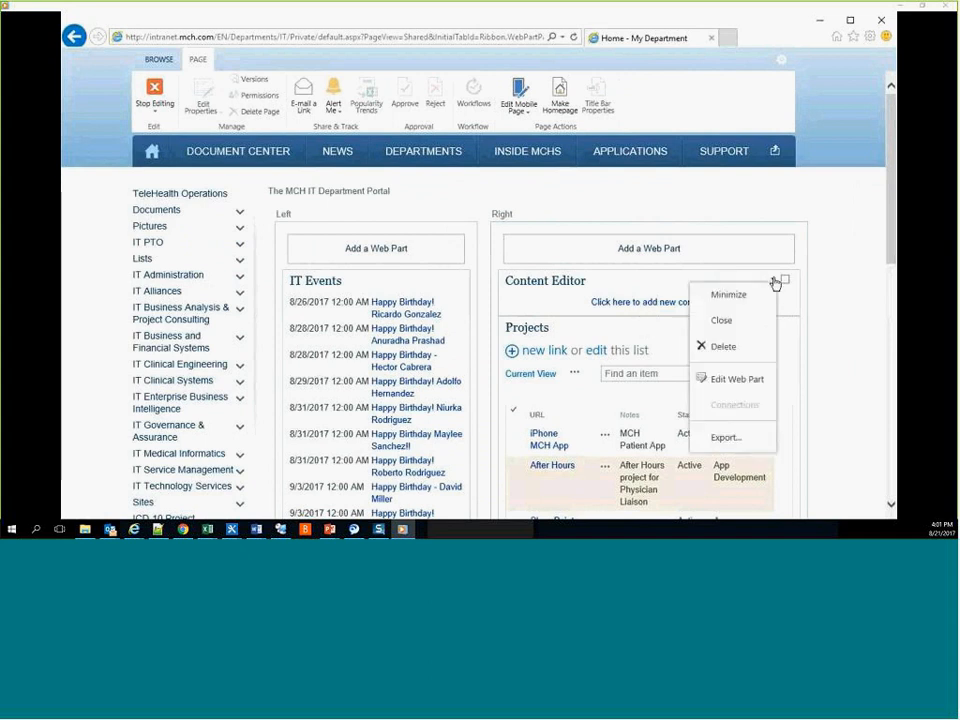
pyautogui.click(740, 380)
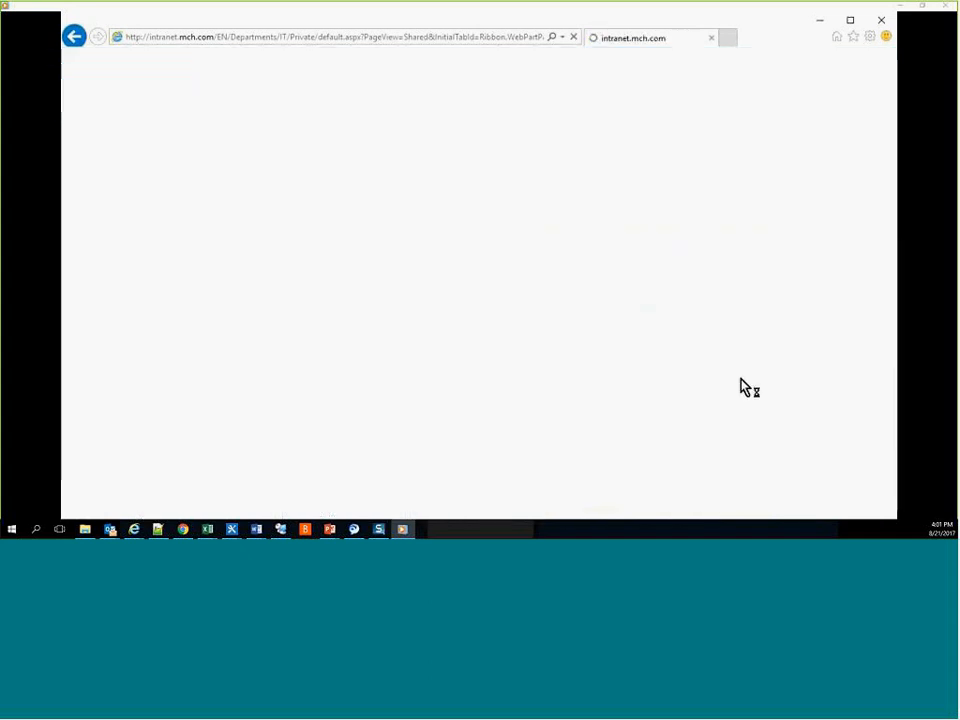
pyautogui.click(746, 311)
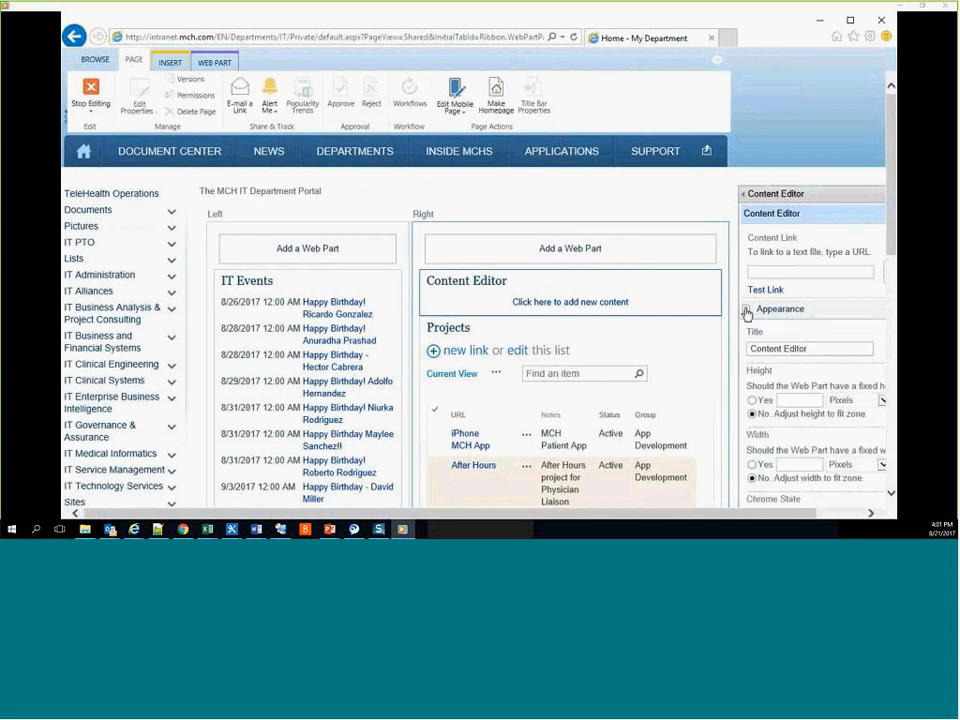
pyautogui.click(831, 348)
pyautogui.moveTo(822, 352); pyautogui.dragTo(747, 358)
pyautogui.write('IT')
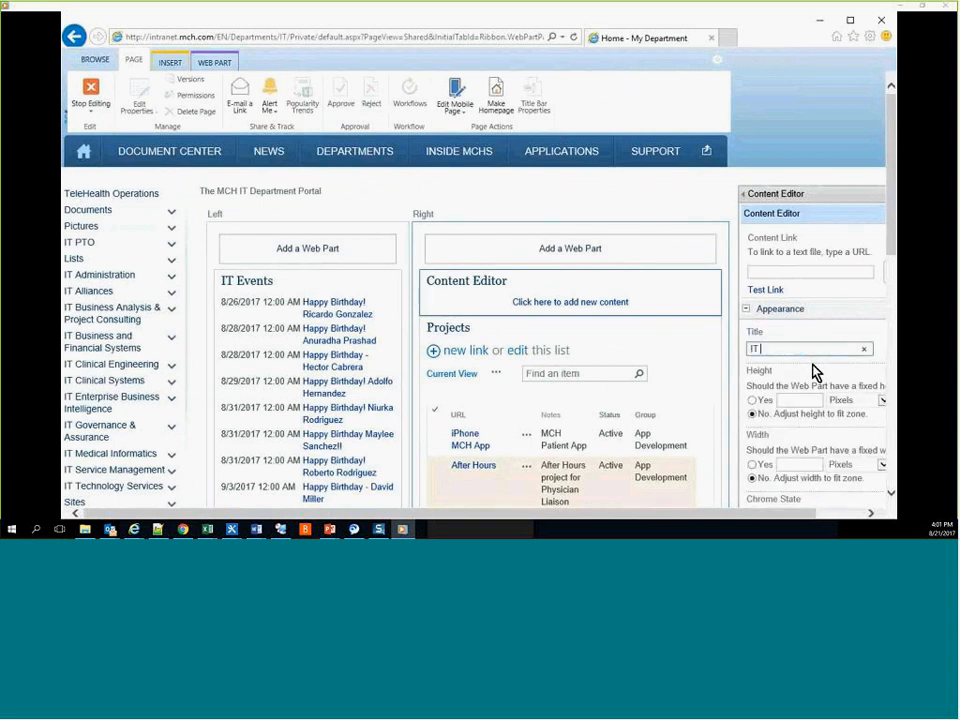
pyautogui.write(' Holiday Pot Luck')
pyautogui.scroll(-5, 812, 365)
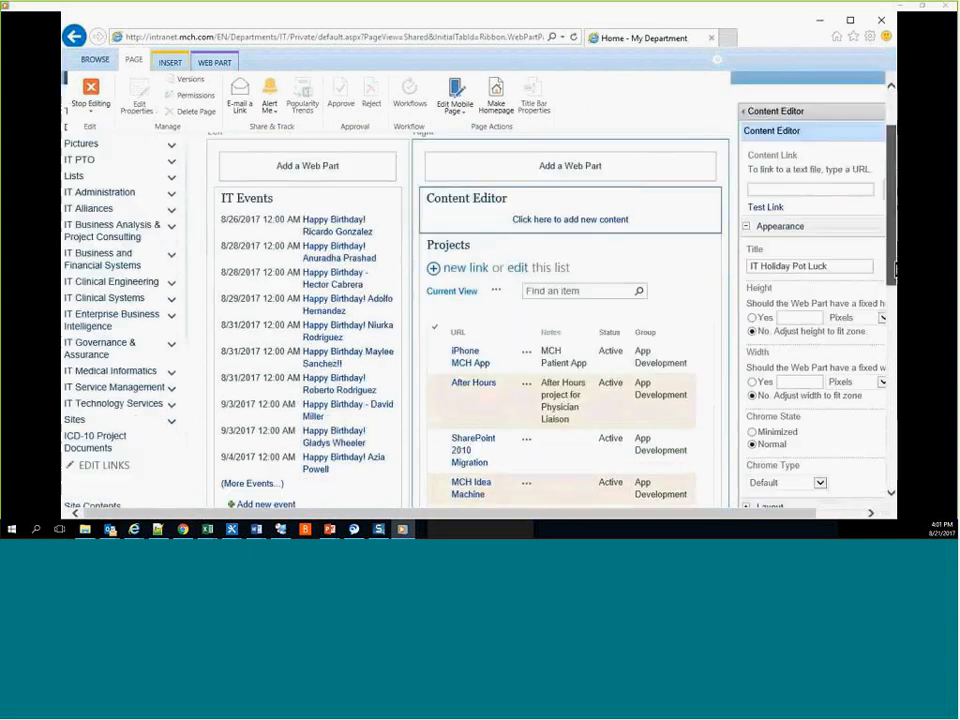
pyautogui.click(870, 513)
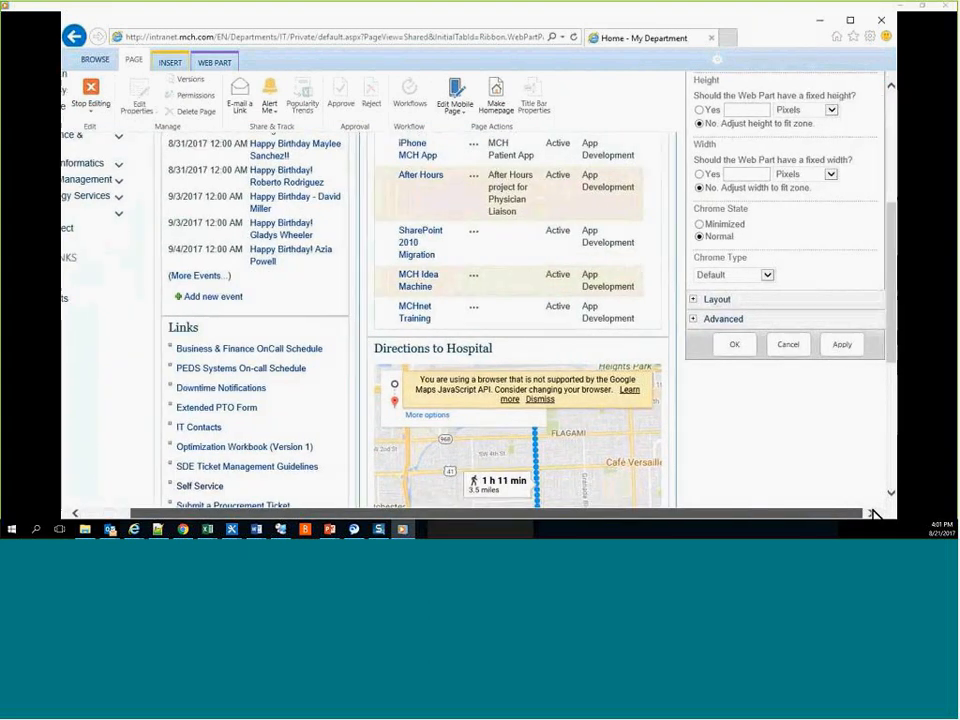
pyautogui.click(842, 346)
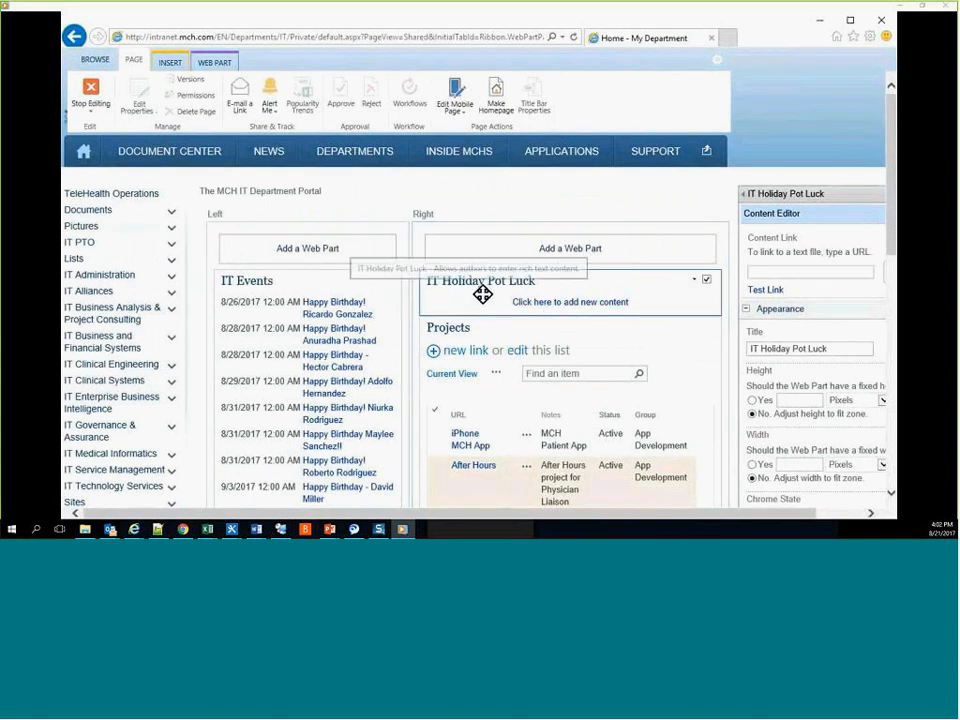
# Step: Enter "CLICK HERE TO JOIN IN THE MERRIMENT!" as the content of the IT Holiday Pot Luck web part
pyautogui.click(566, 302)
pyautogui.write('C')
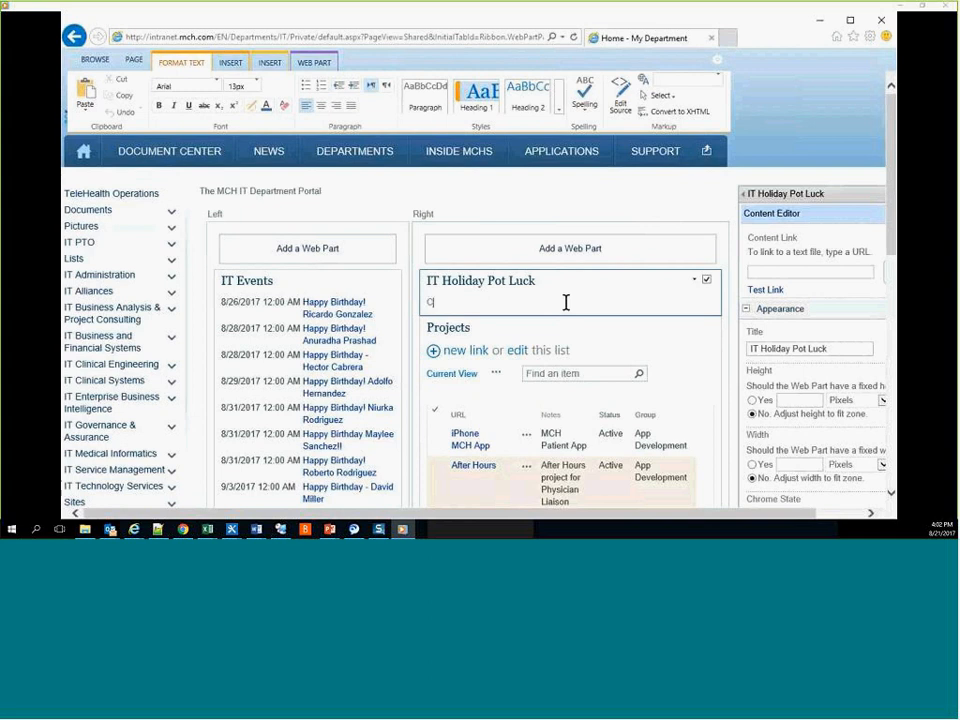
pyautogui.write('LICK HERE TO ')
pyautogui.write('.')
pyautogui.write('OIN')
pyautogui.write(' IN THE MERRIMENT')
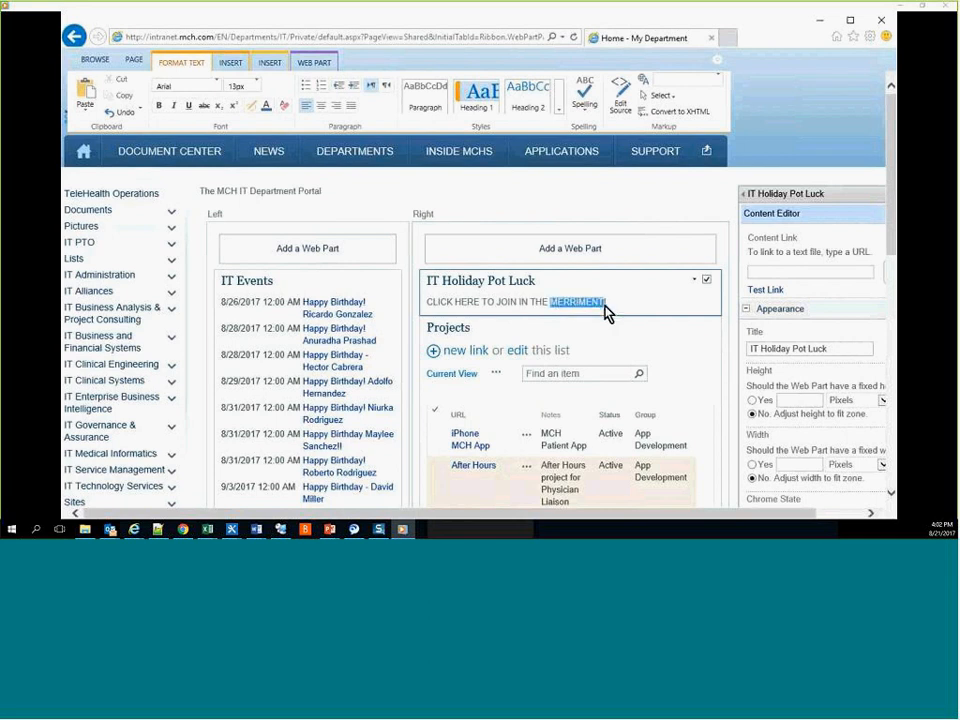
# Step: Run a spelling check on the IT Holiday Pot Luck web part's text and return to editing it
pyautogui.click(585, 114)
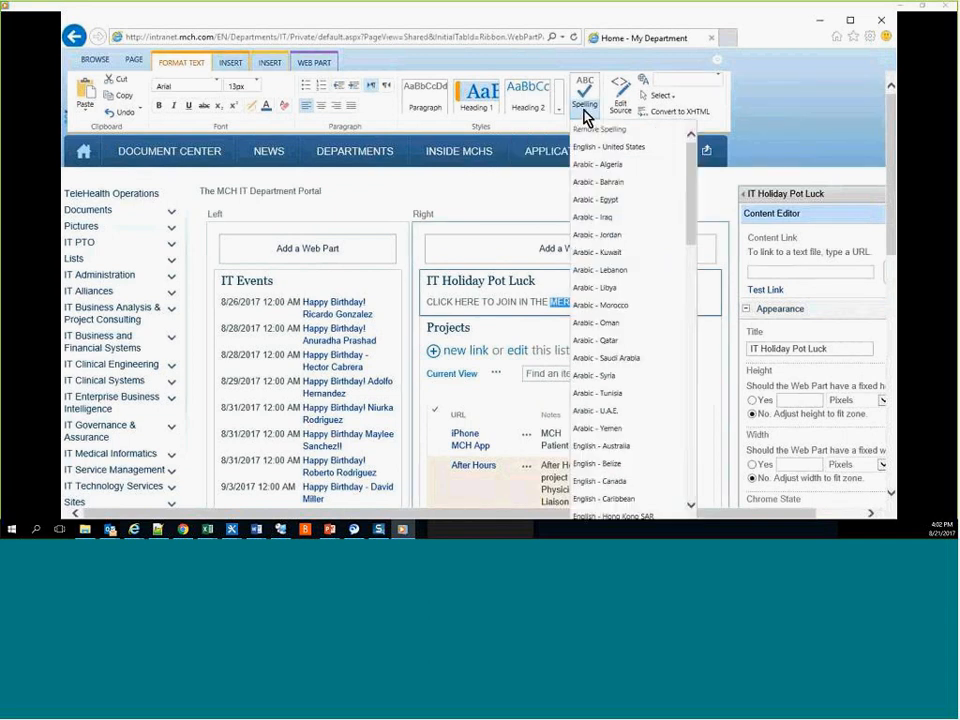
pyautogui.click(607, 163)
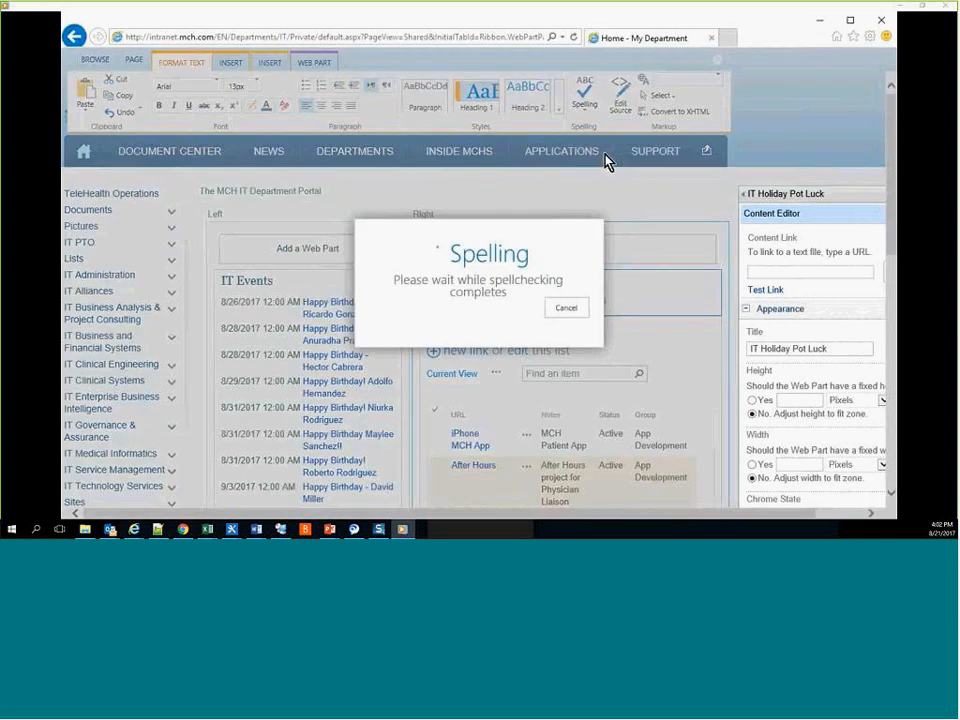
pyautogui.click(560, 319)
pyautogui.click(628, 302)
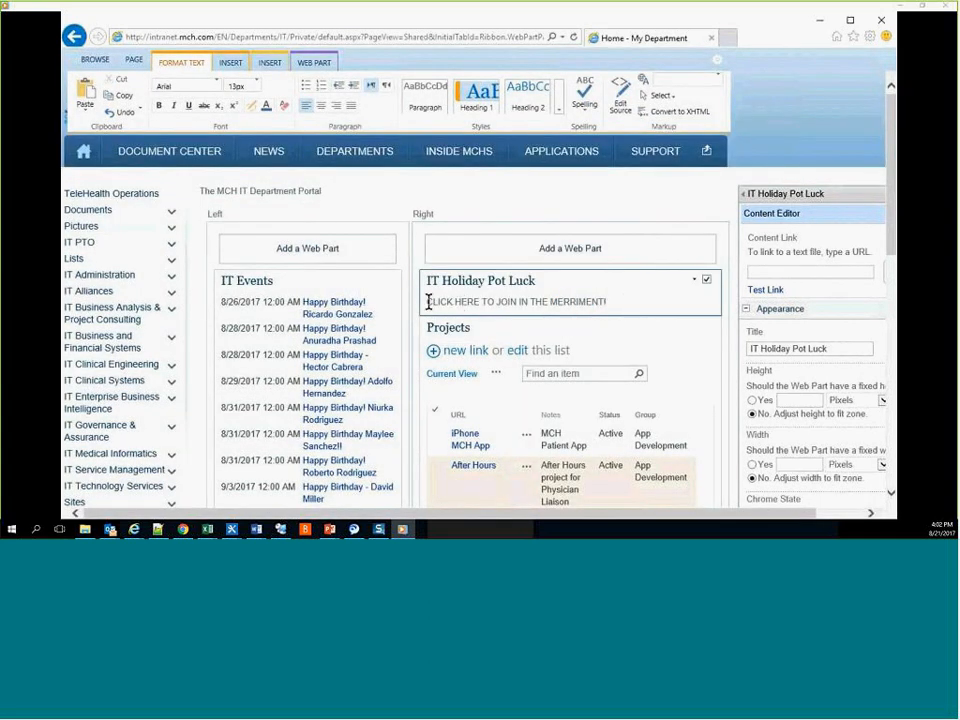
# Step: Link the words "CLICK HERE" in the IT Holiday Pot Luck web part to the copied SitePages/IT%20Holiday%20Pot%20Luck.aspx address
pyautogui.moveTo(428, 302); pyautogui.dragTo(468, 302)
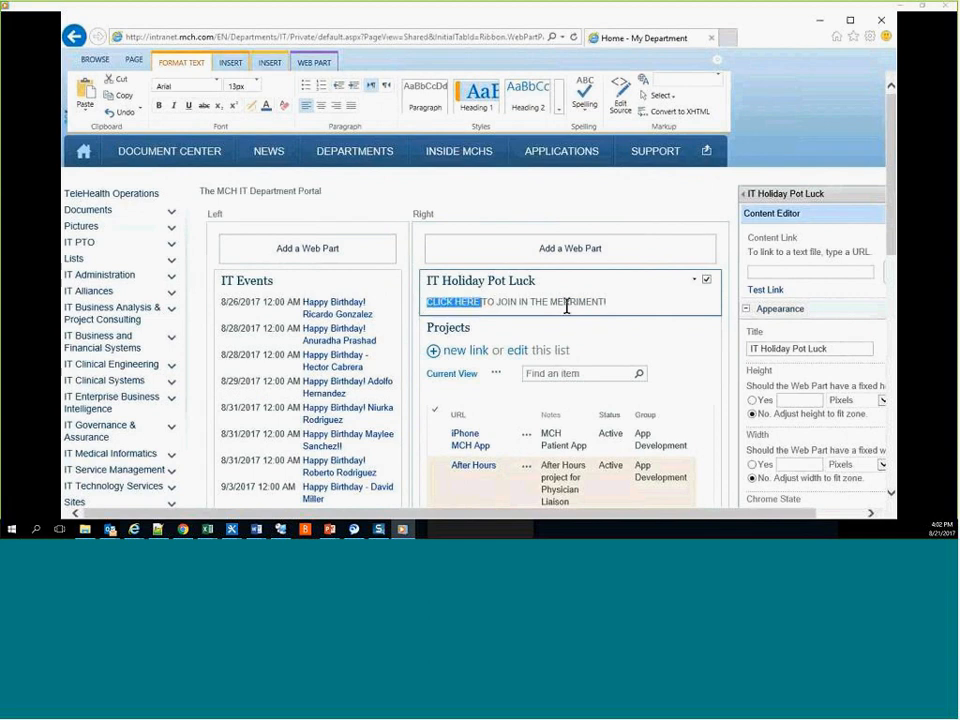
pyautogui.click(231, 63)
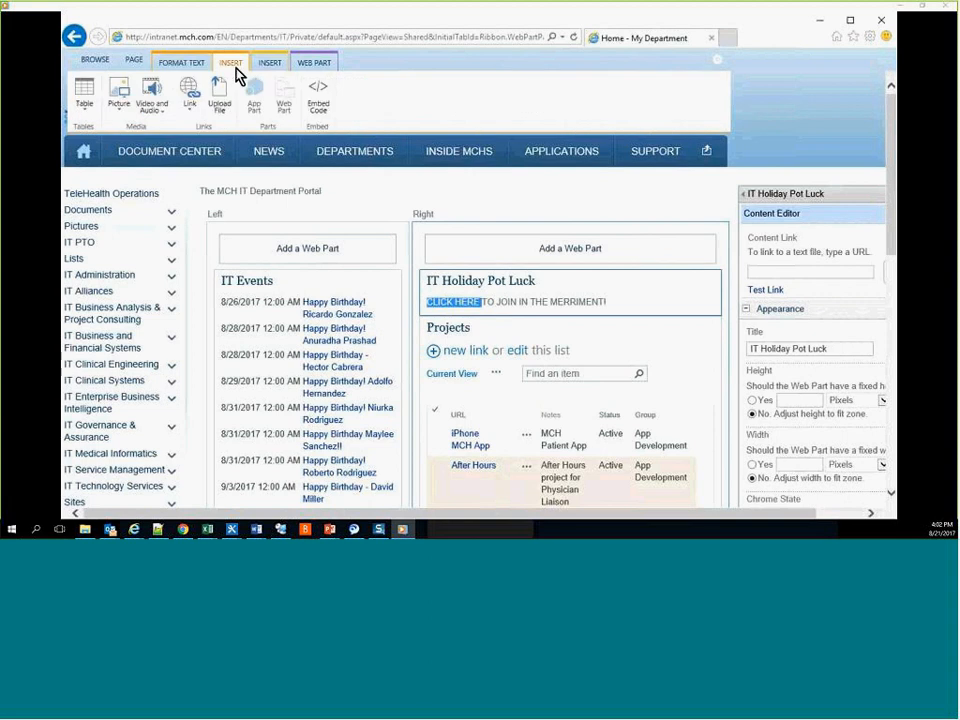
pyautogui.click(189, 121)
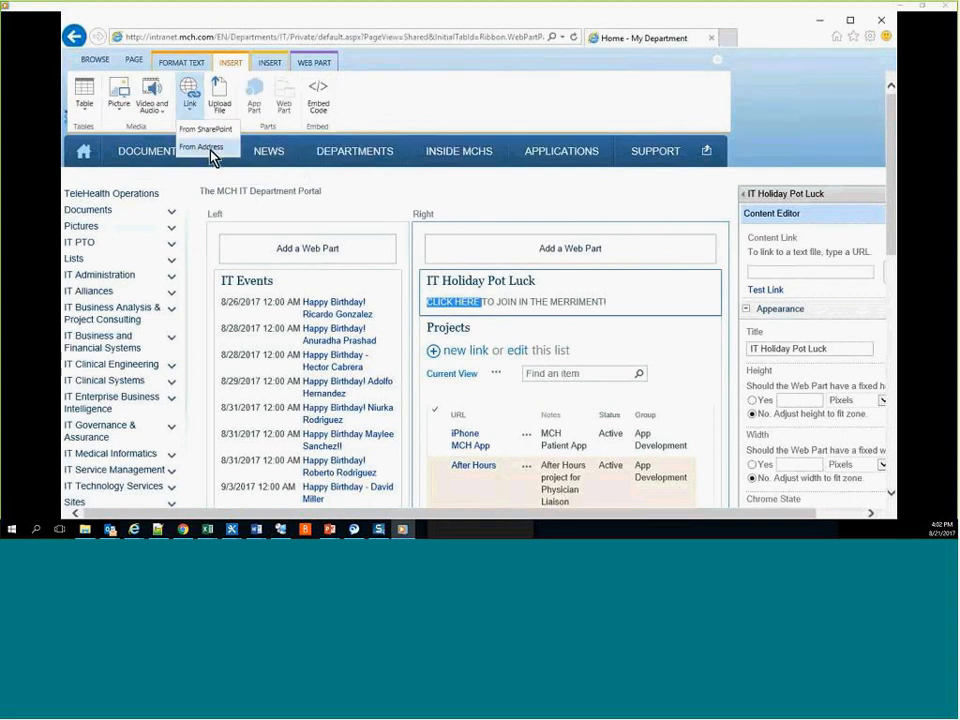
pyautogui.click(203, 147)
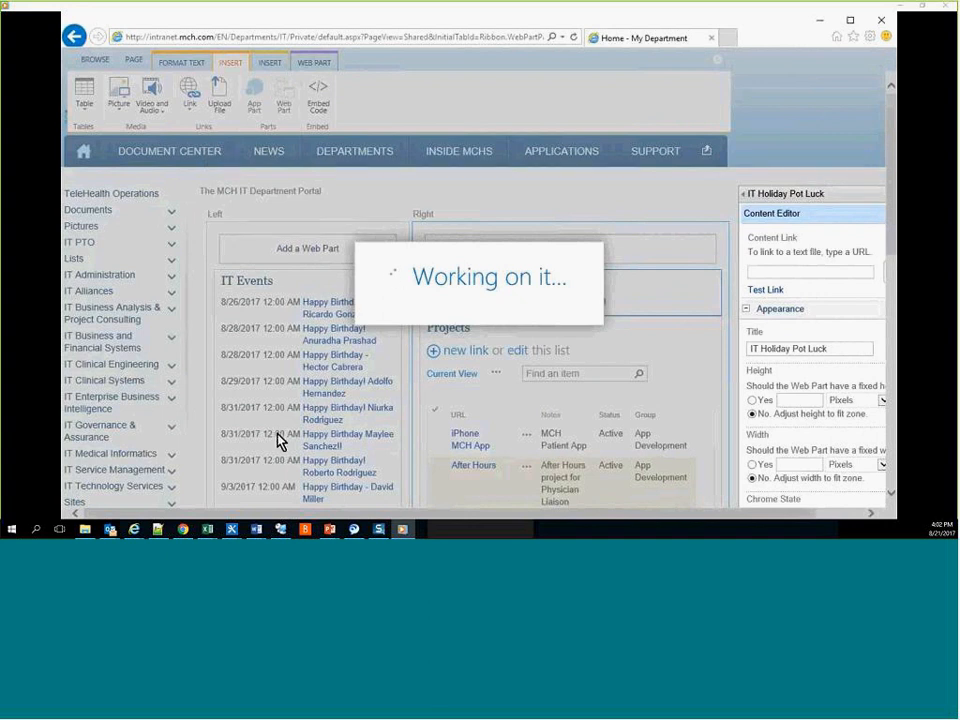
pyautogui.click(461, 294)
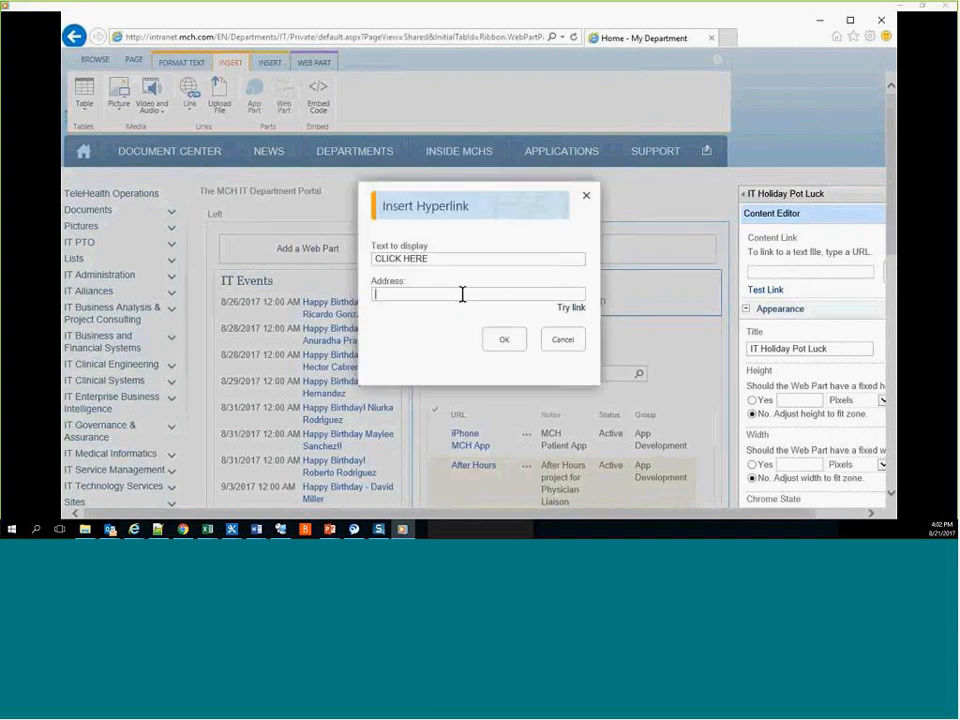
pyautogui.rightClick(463, 298)
pyautogui.click(513, 356)
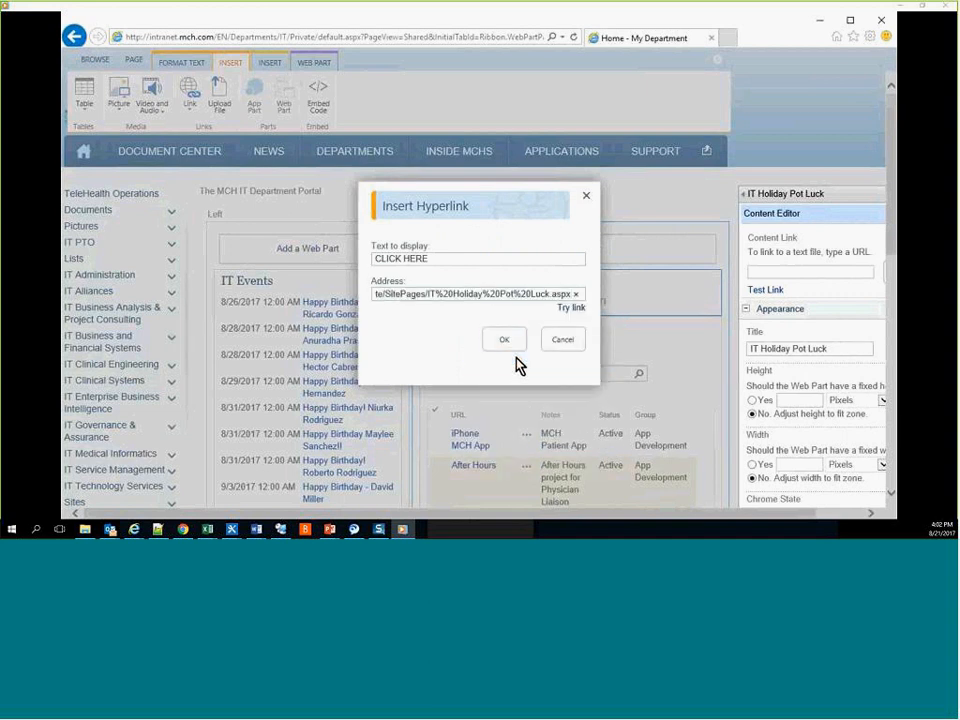
pyautogui.click(507, 343)
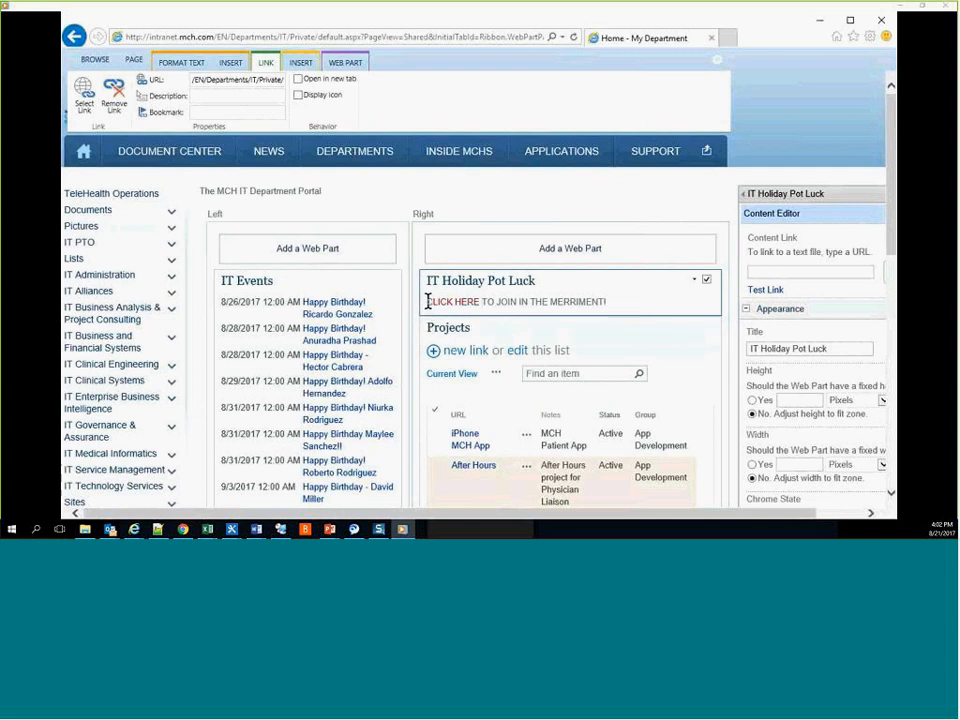
# Step: Underline the "CLICK HERE" link text in the IT Holiday Pot Luck web part
pyautogui.moveTo(428, 301); pyautogui.dragTo(471, 303)
pyautogui.click(176, 65)
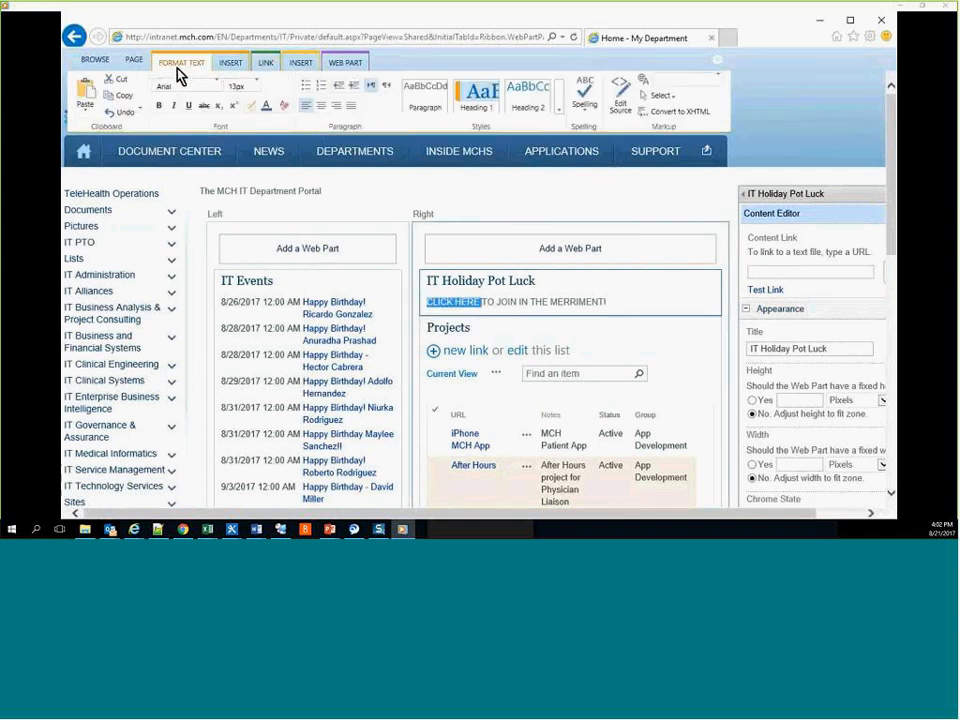
pyautogui.click(188, 105)
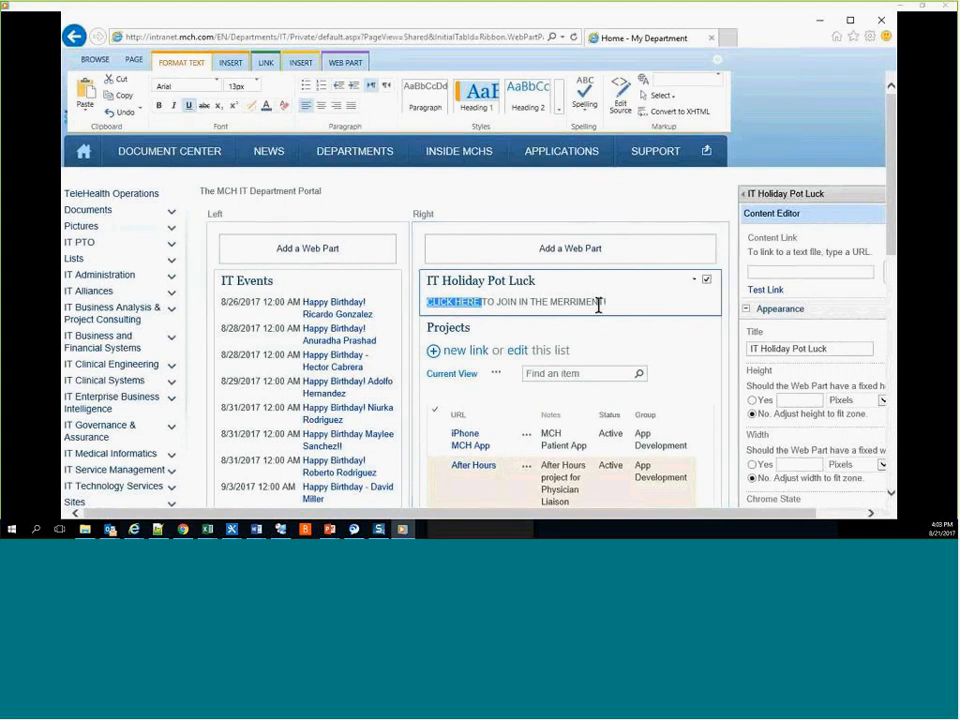
# Step: Make the whole "CLICK HERE TO JOIN IN THE MERRIMENT!" line bold and set its font size to 13 pt
pyautogui.moveTo(604, 302); pyautogui.dragTo(454, 300)
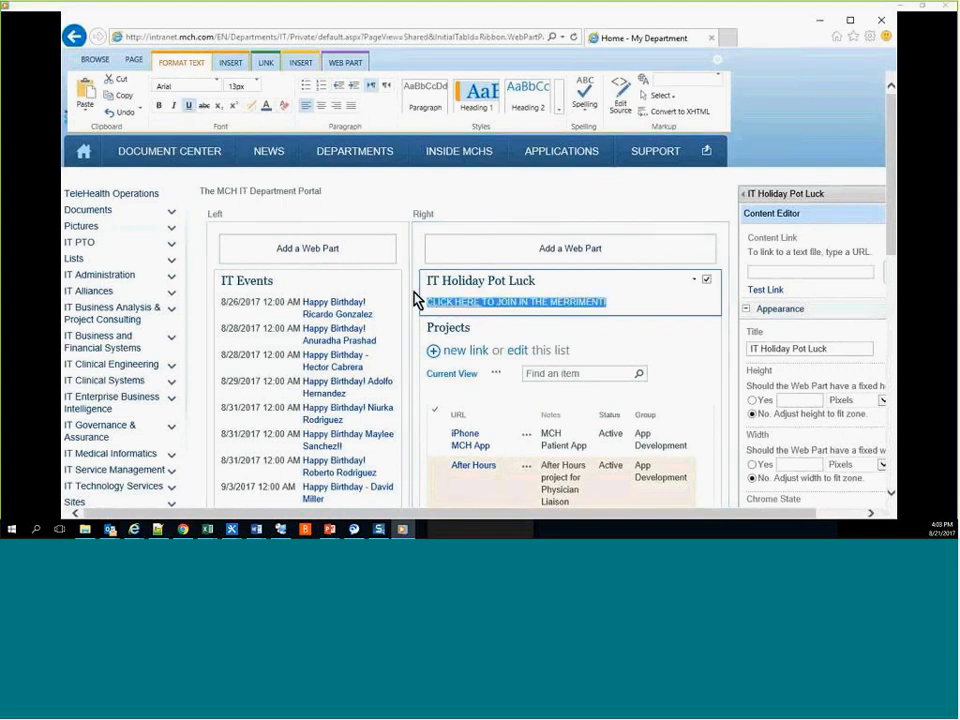
pyautogui.click(159, 107)
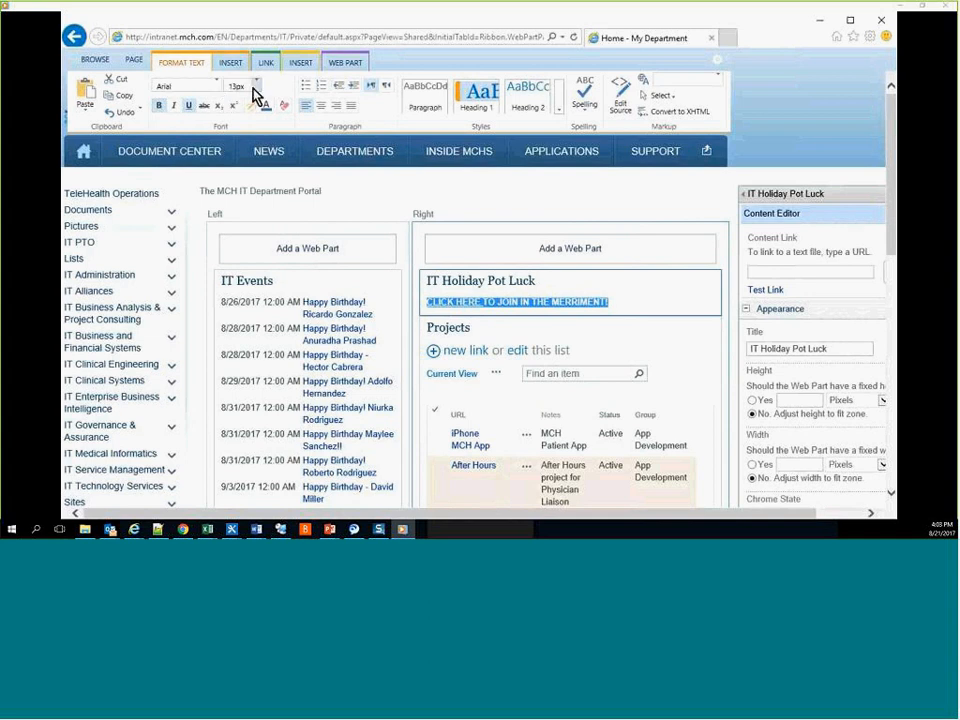
pyautogui.click(254, 88)
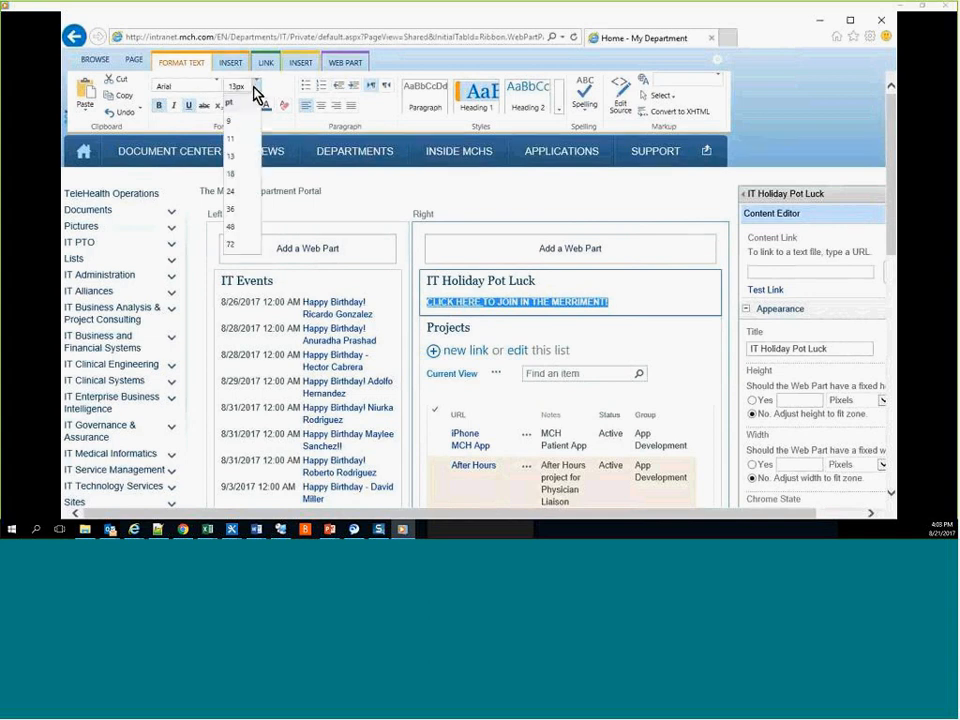
pyautogui.click(246, 163)
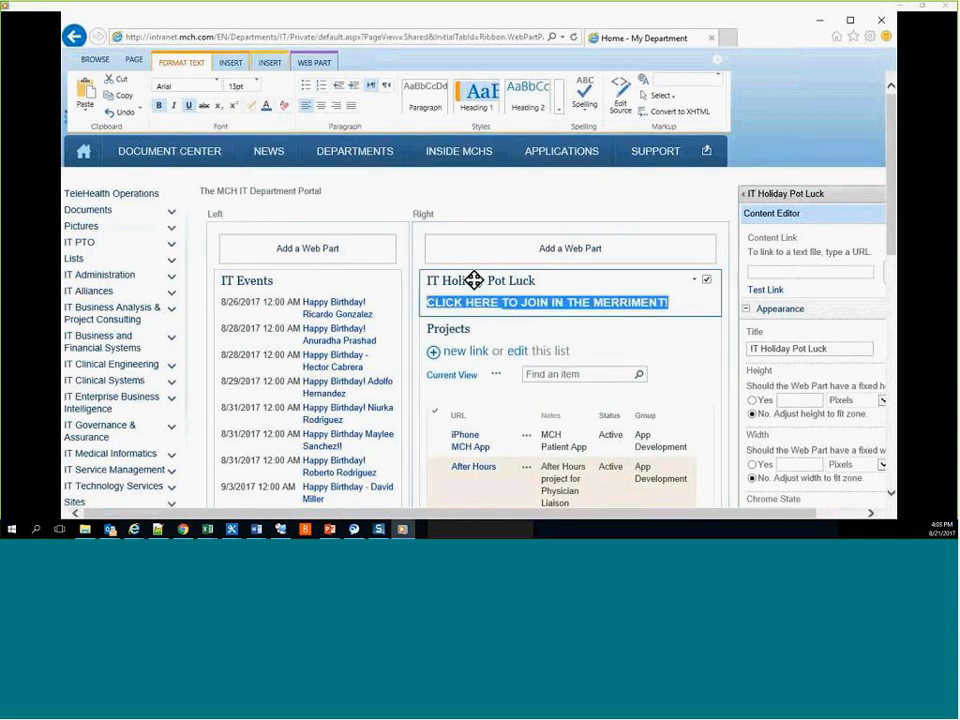
# Step: Color the word "MERRIMENT" in the IT Holiday Pot Luck web part with the standard dark green
pyautogui.click(621, 300)
pyautogui.doubleClick(621, 300)
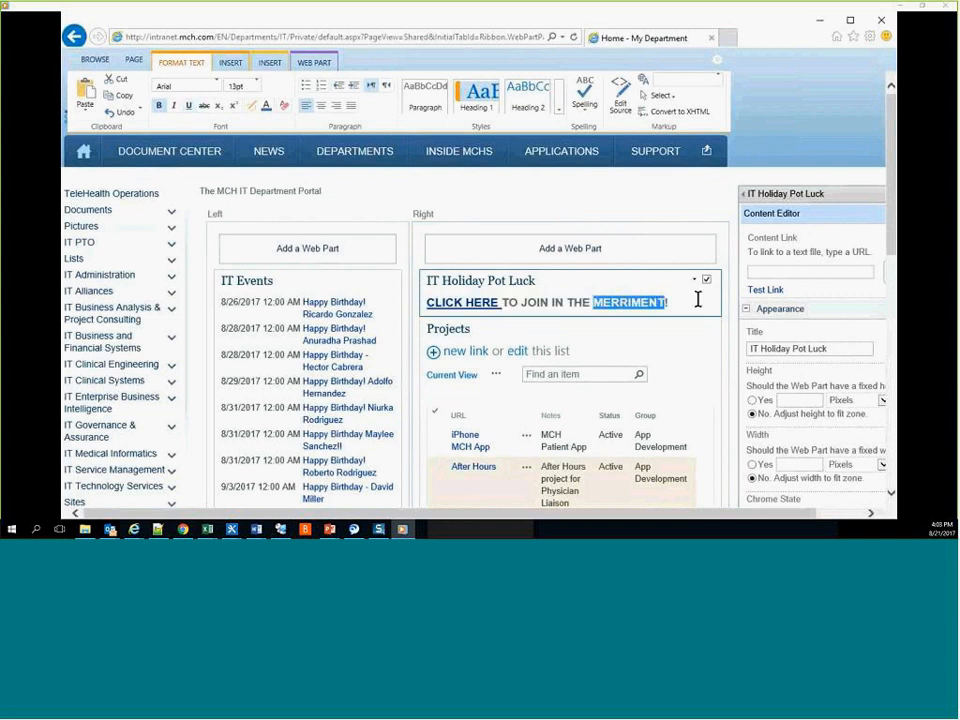
pyautogui.click(267, 107)
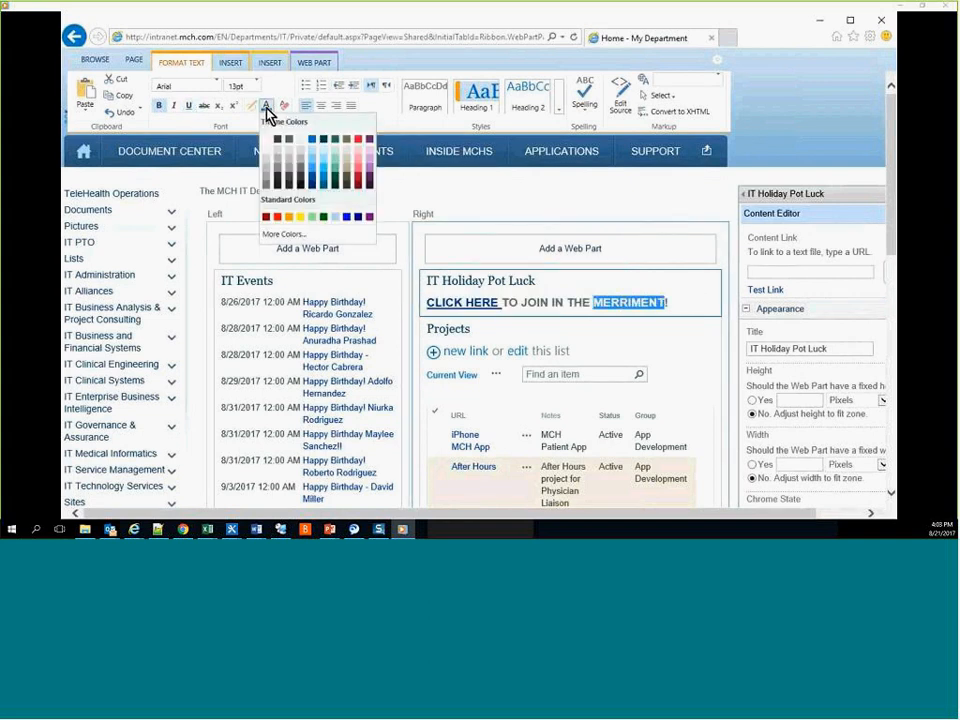
pyautogui.click(324, 222)
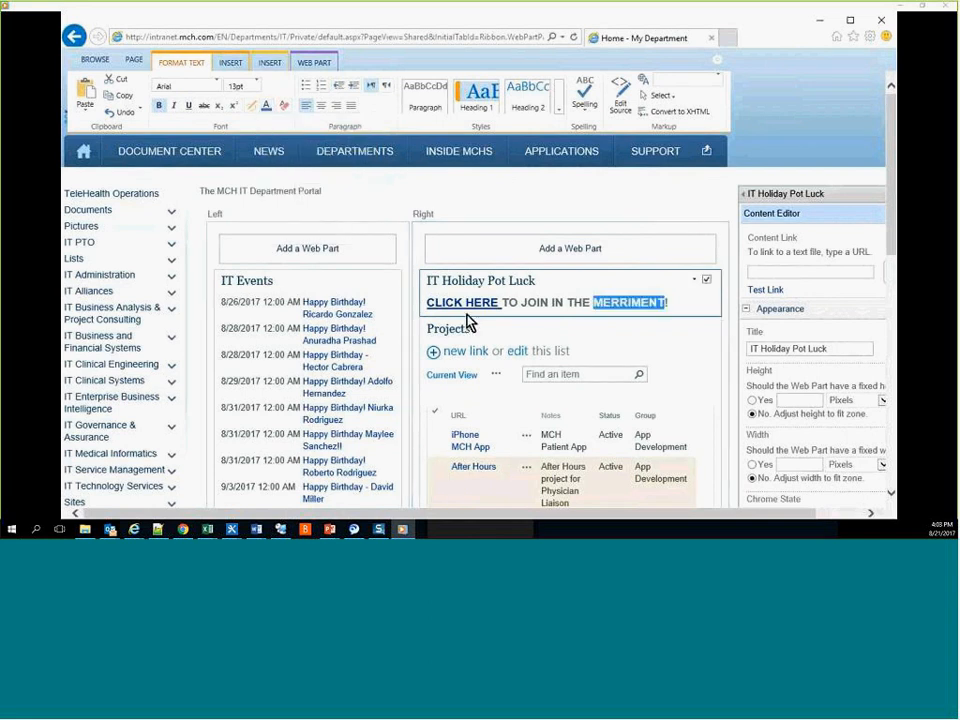
pyautogui.click(691, 303)
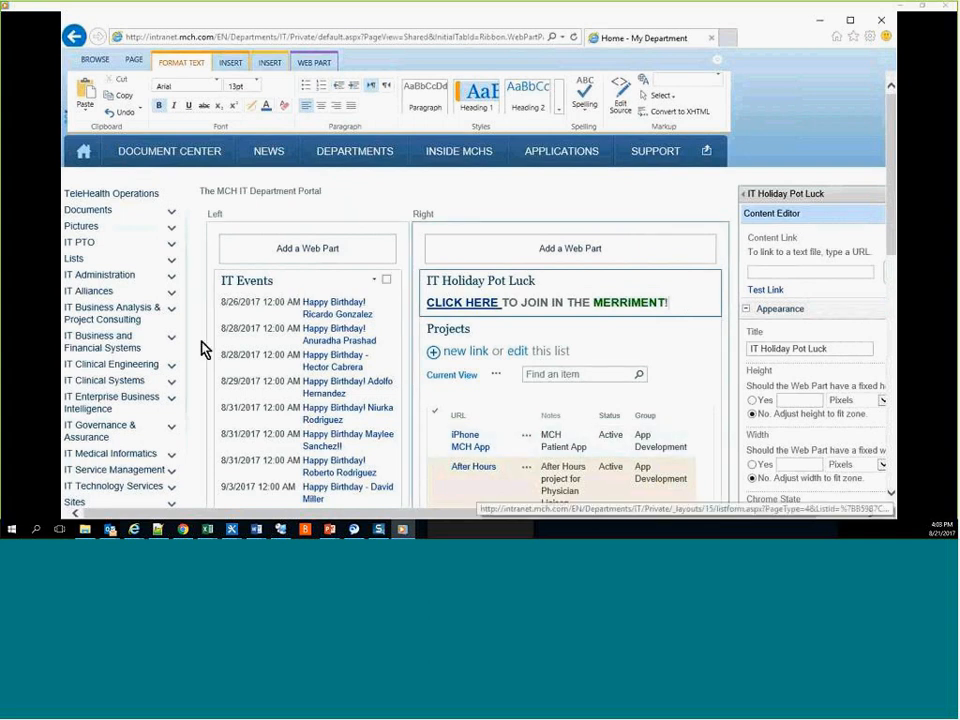
# Step: Stop editing the department home page and follow the "CLICK HERE" link to view the IT Holiday Pot Luck page
pyautogui.click(131, 61)
pyautogui.click(92, 94)
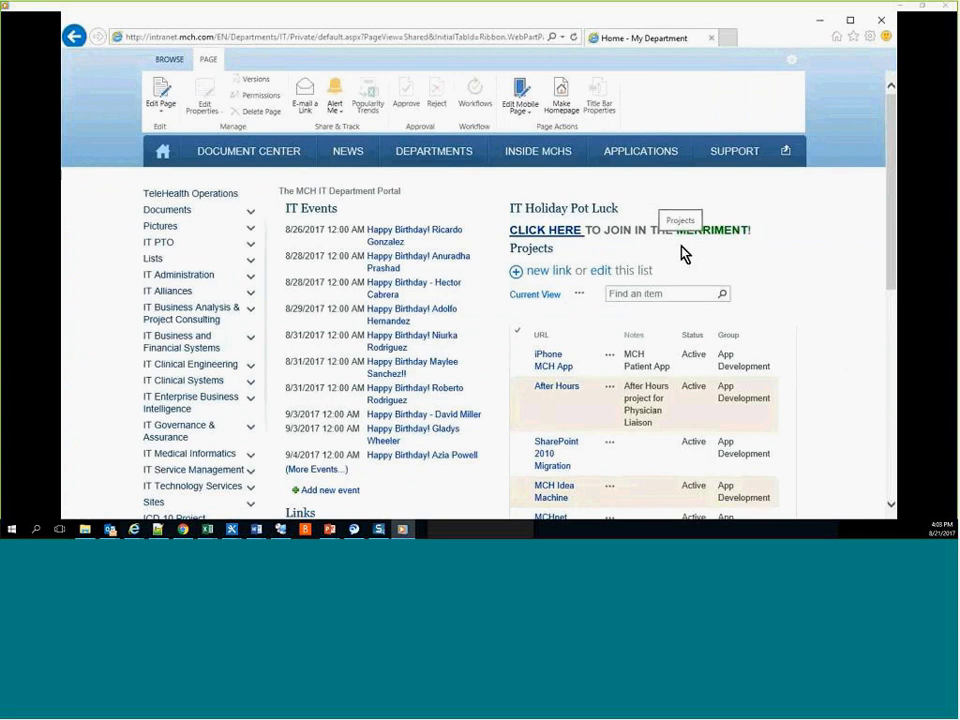
pyautogui.click(549, 236)
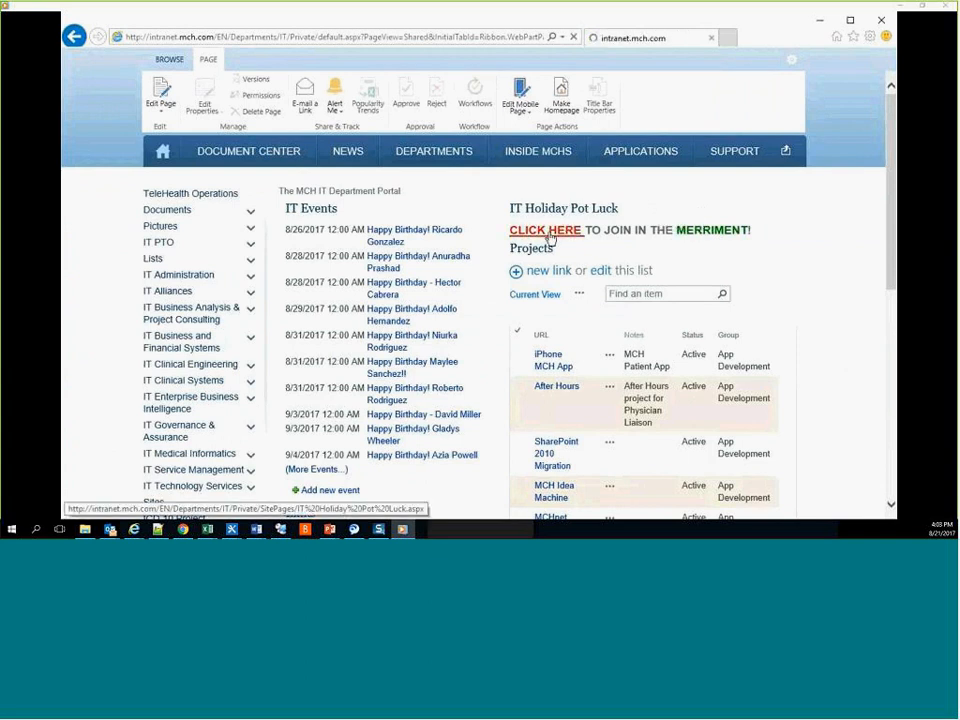
pyautogui.moveTo(889, 229); pyautogui.dragTo(887, 401)
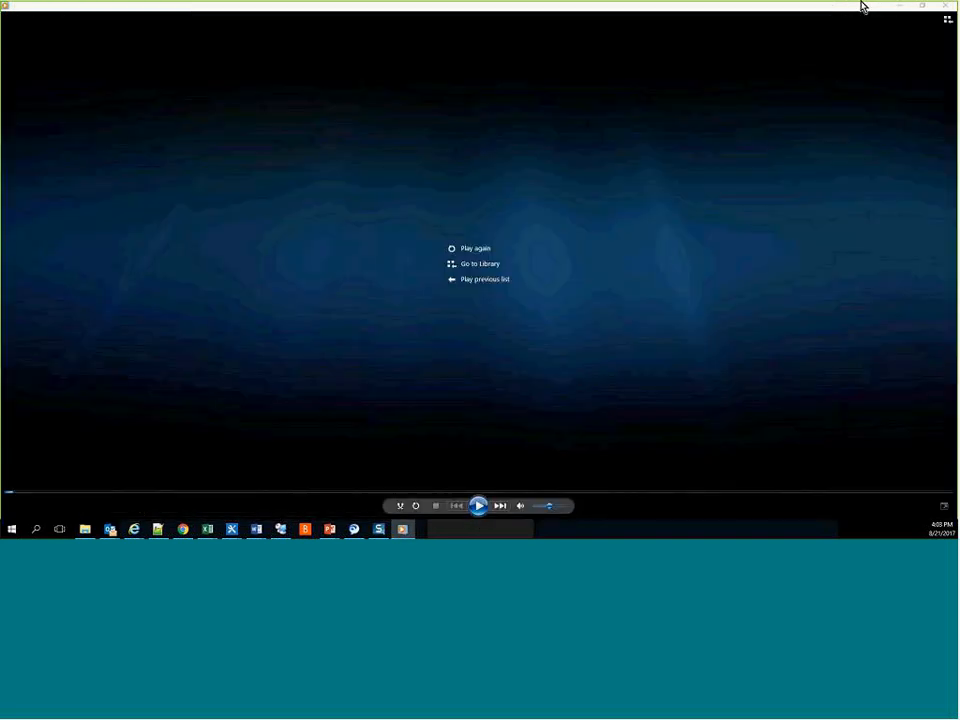
# Step: Close the media player window and return to the "Putting it all together" slide
pyautogui.click(945, 8)
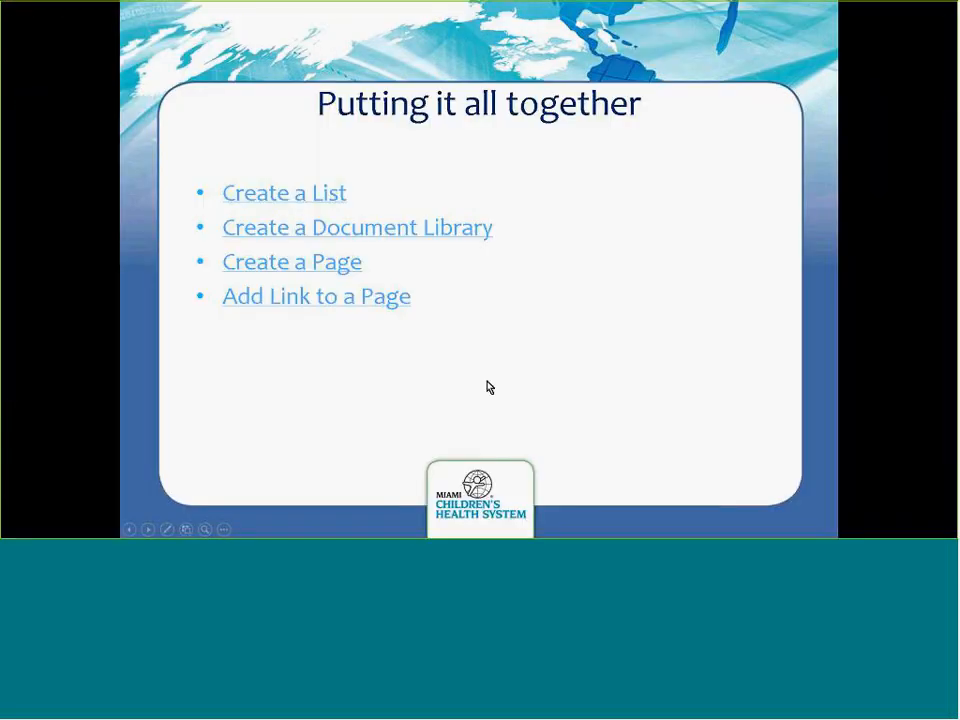
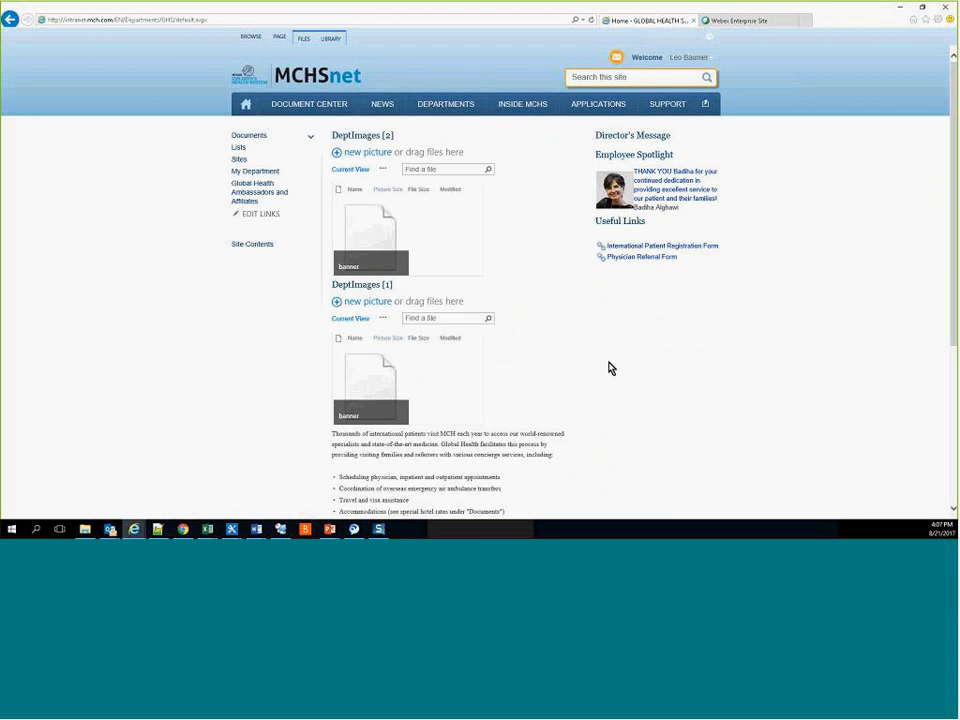
# Step: Put the Global Health department home page into edit mode
pyautogui.scroll(-4, 608, 360)
pyautogui.scroll(4, 612, 358)
pyautogui.click(629, 358)
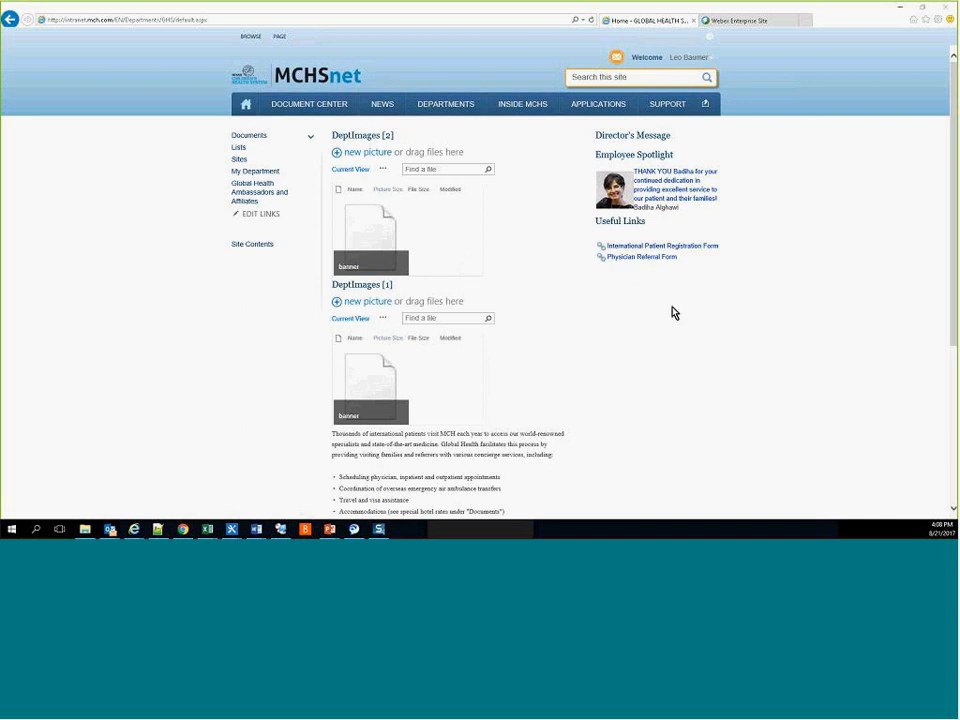
pyautogui.click(711, 38)
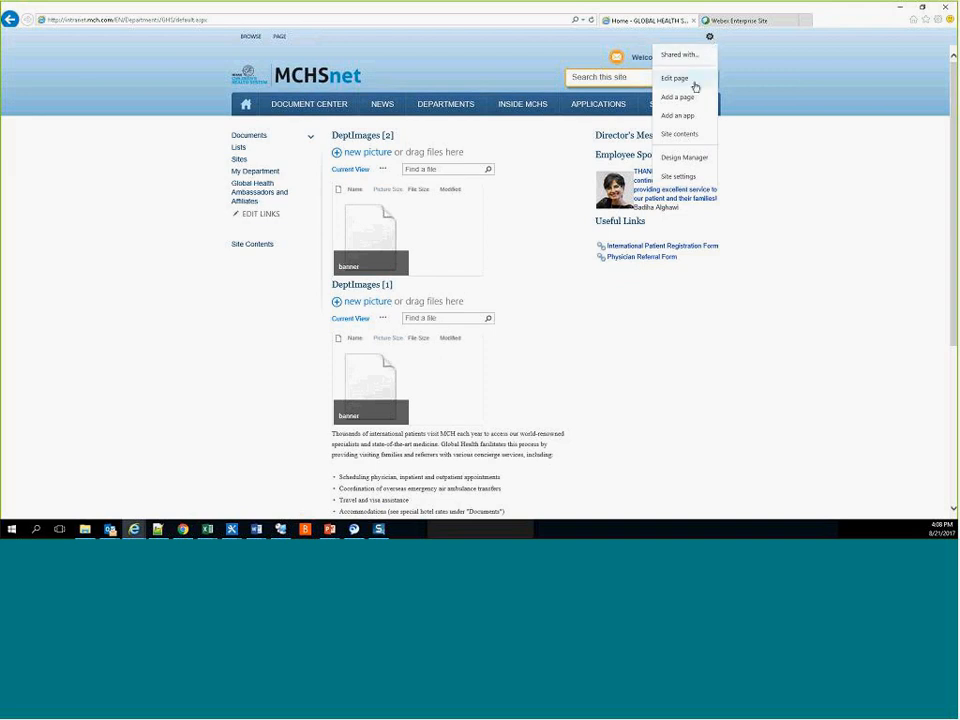
pyautogui.click(695, 82)
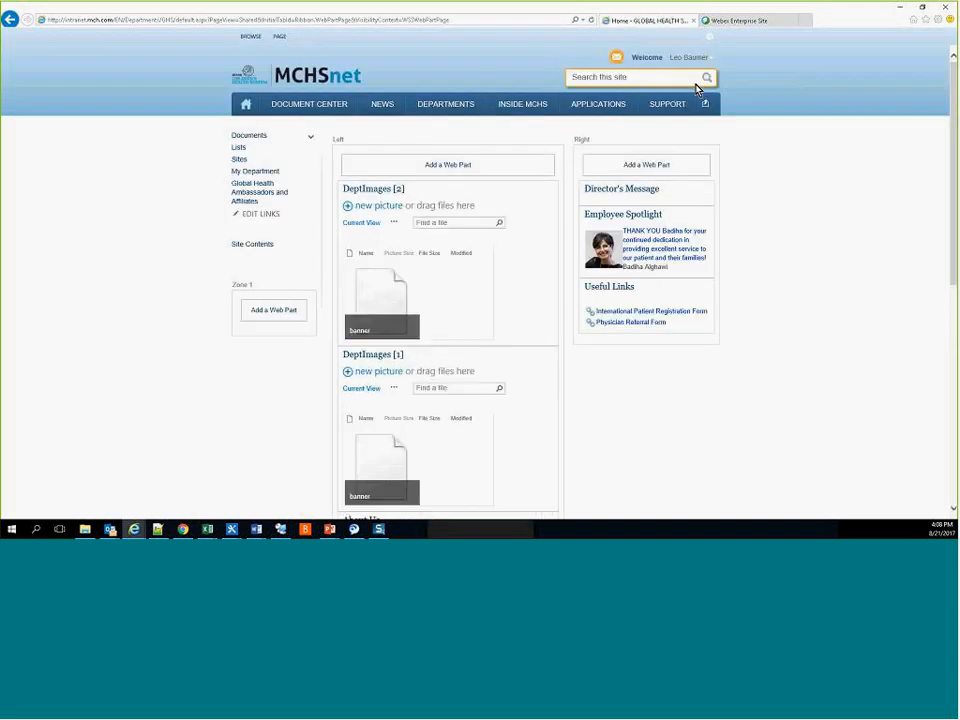
# Step: Delete both DeptImages web parts from the Left zone of the Global Health home page
pyautogui.click(539, 189)
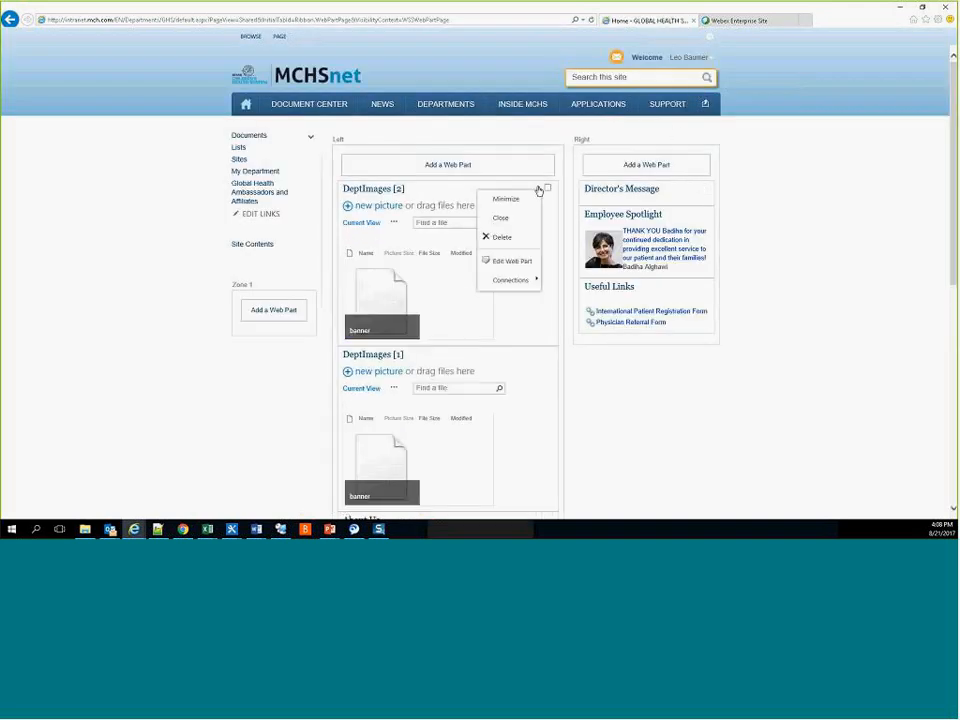
pyautogui.click(524, 238)
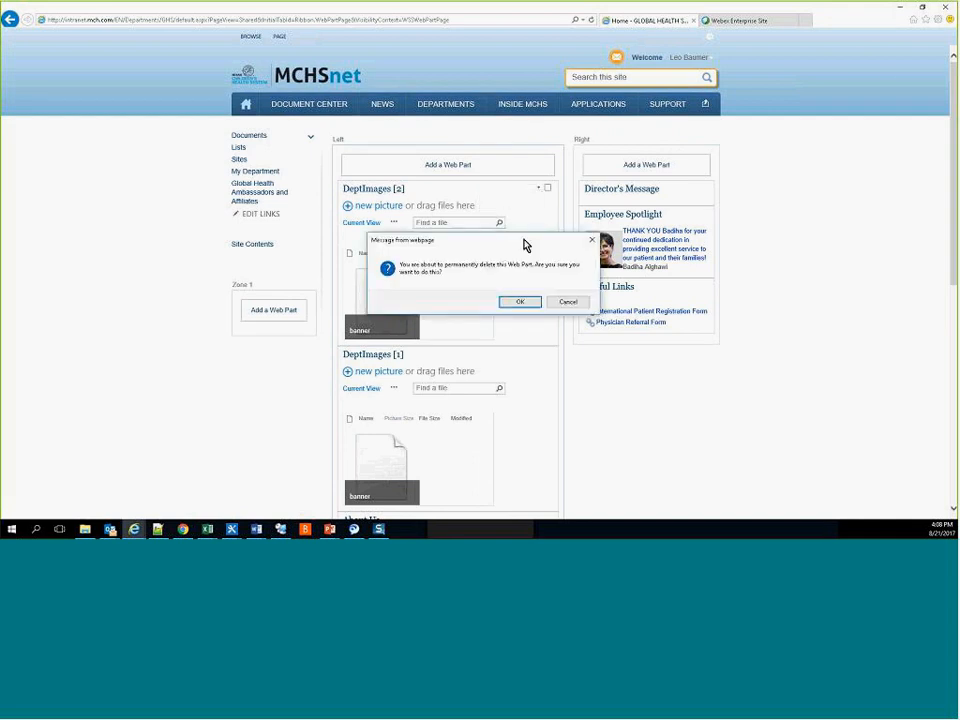
pyautogui.click(532, 302)
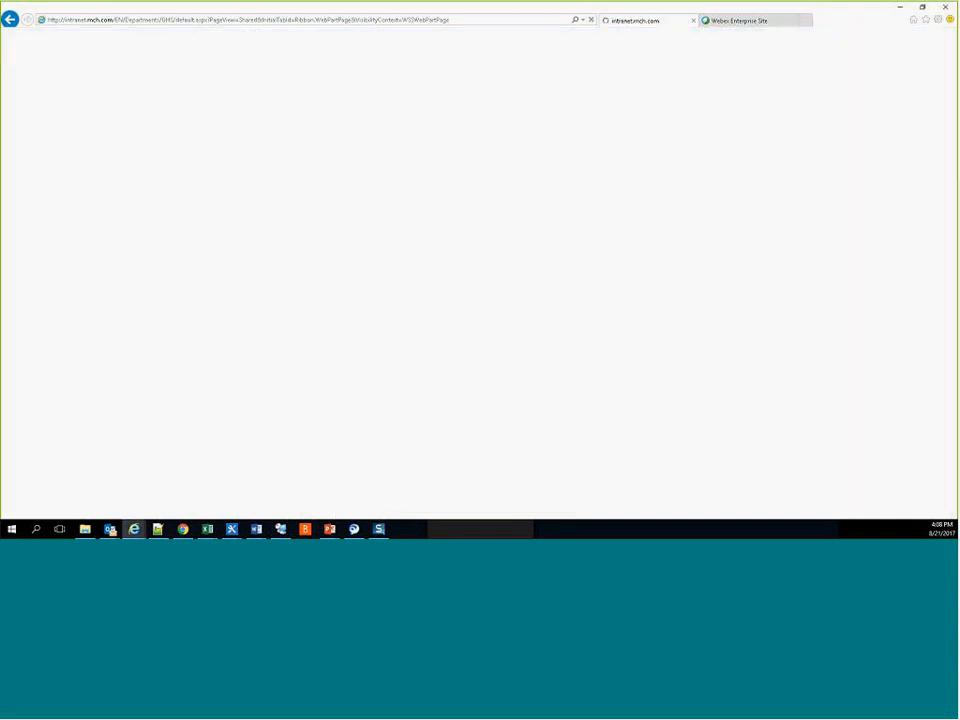
pyautogui.click(539, 189)
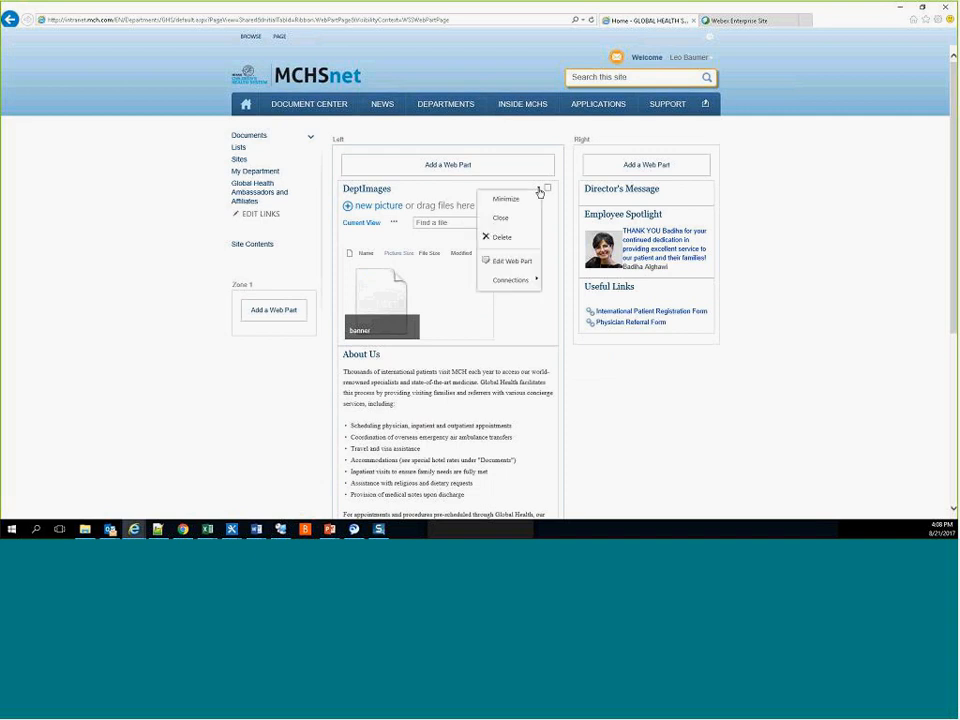
pyautogui.click(506, 240)
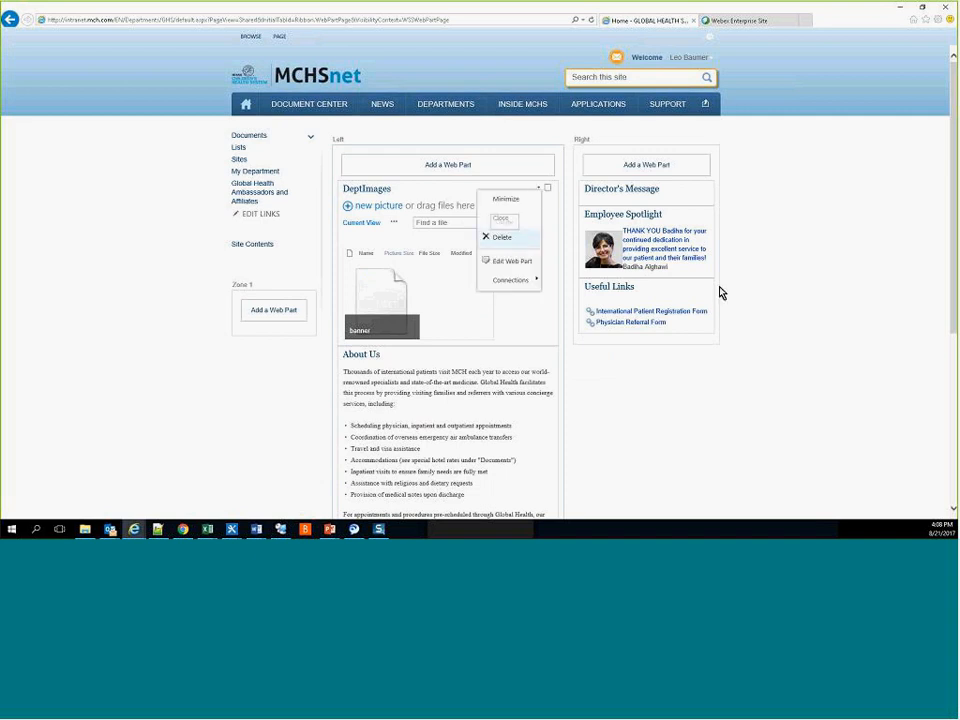
pyautogui.click(520, 303)
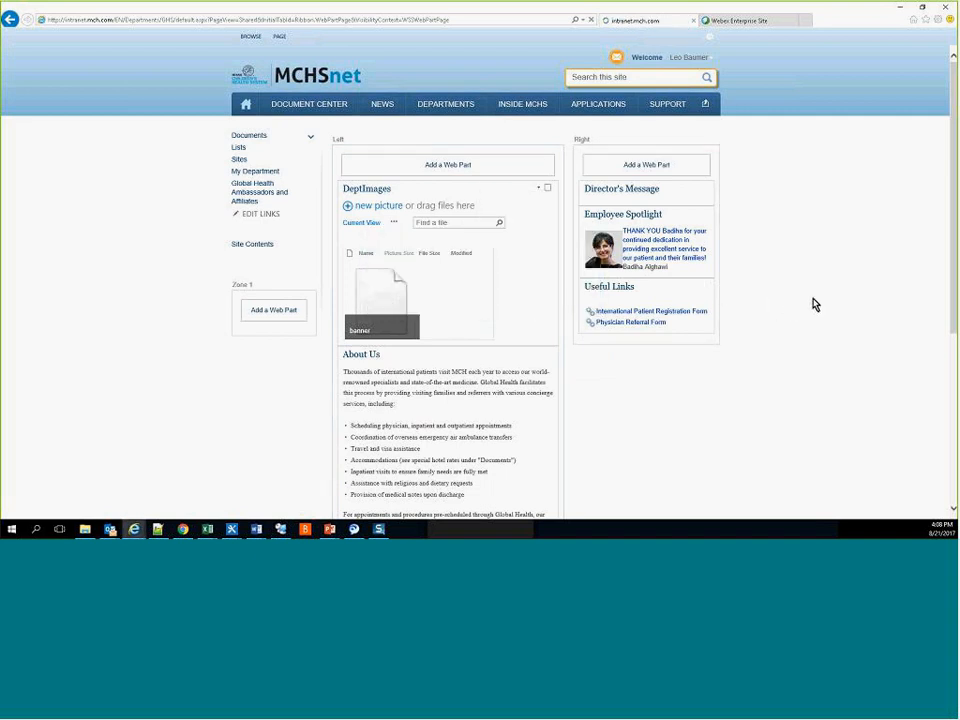
# Step: Add a Content Editor web part from the Media and Content category to the Left zone
pyautogui.click(450, 166)
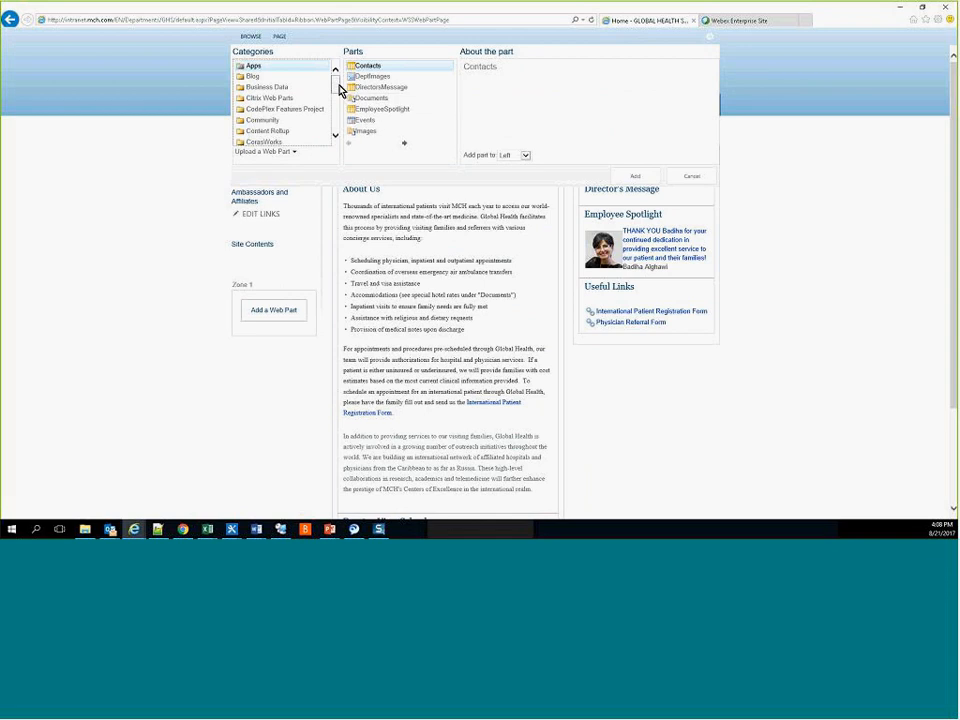
pyautogui.scroll(-1, 338, 95)
pyautogui.moveTo(337, 95); pyautogui.dragTo(335, 113)
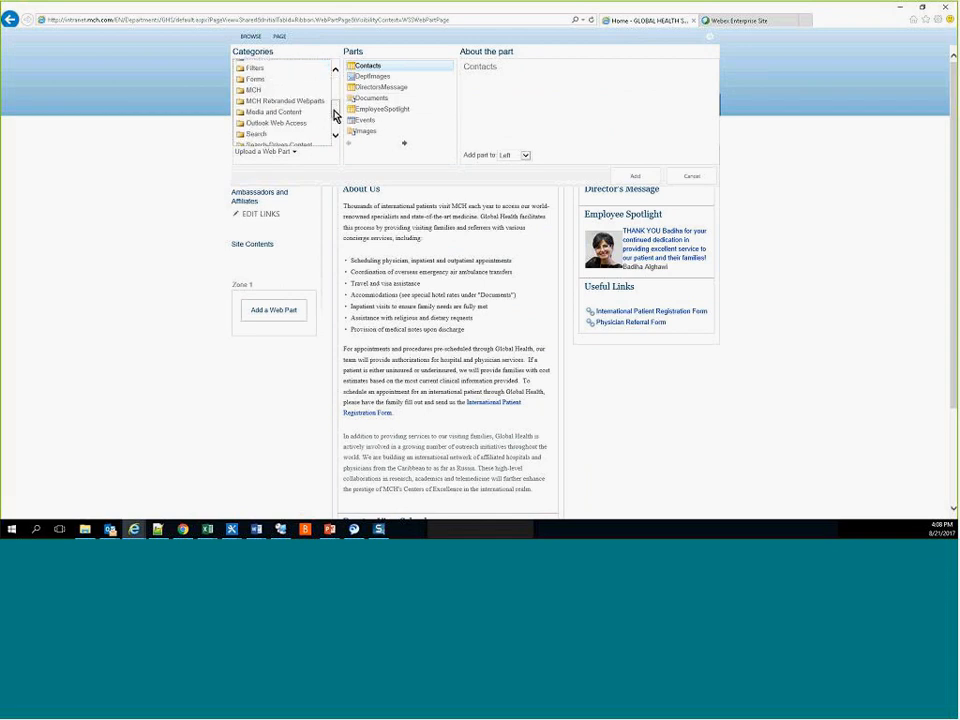
pyautogui.click(281, 121)
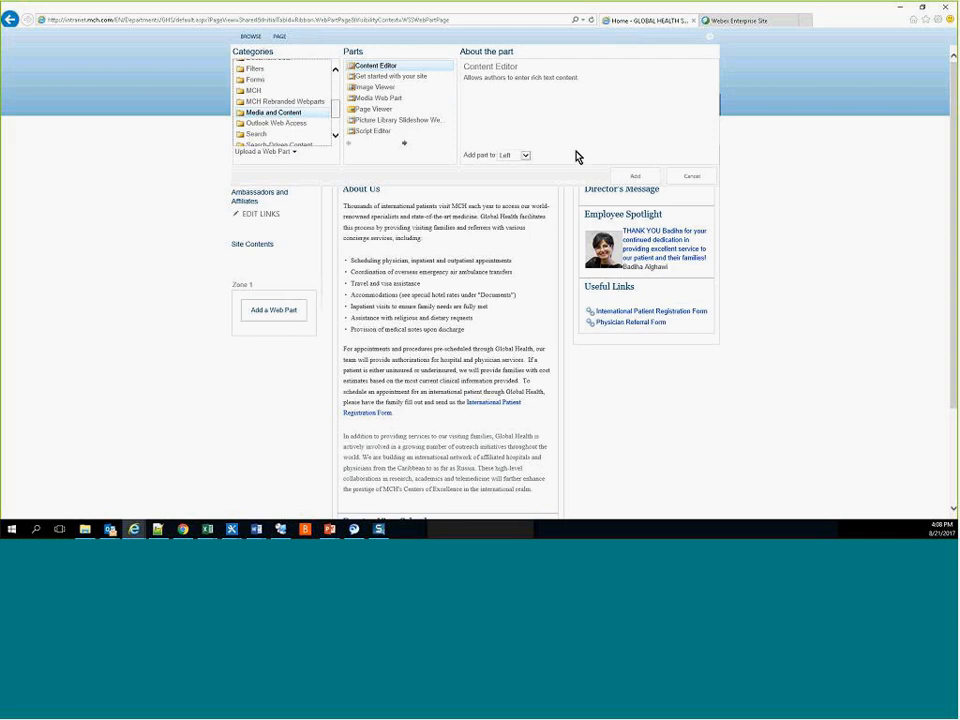
pyautogui.click(635, 179)
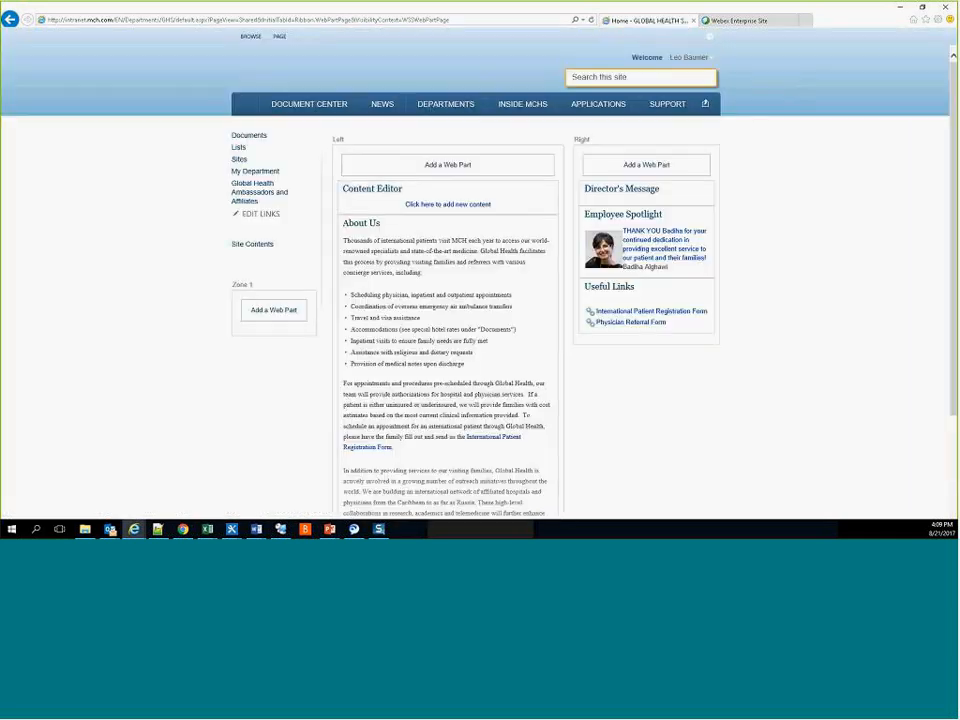
# Step: Delete the Content Editor web part from the Left zone and add a new Content Editor from Media and Content
pyautogui.moveTo(360, 196)
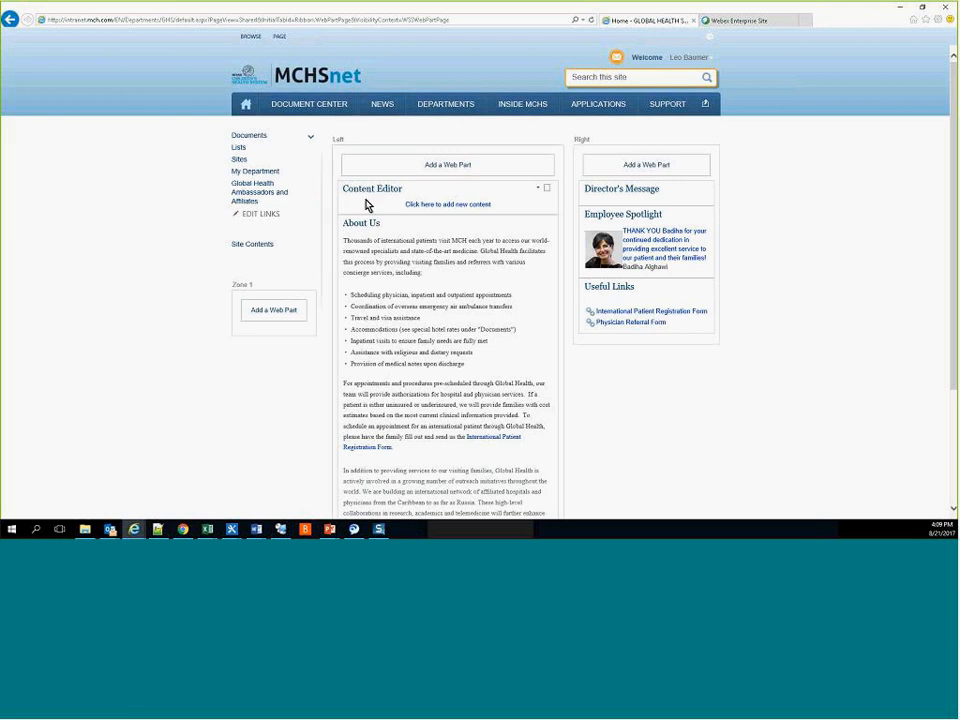
pyautogui.click(539, 190)
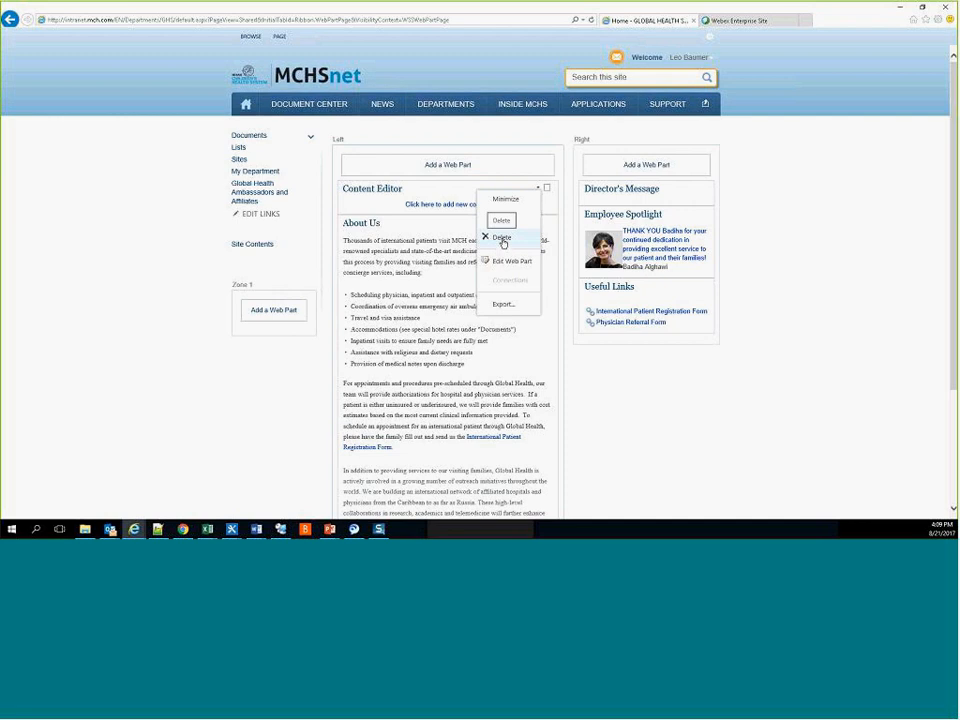
pyautogui.click(502, 238)
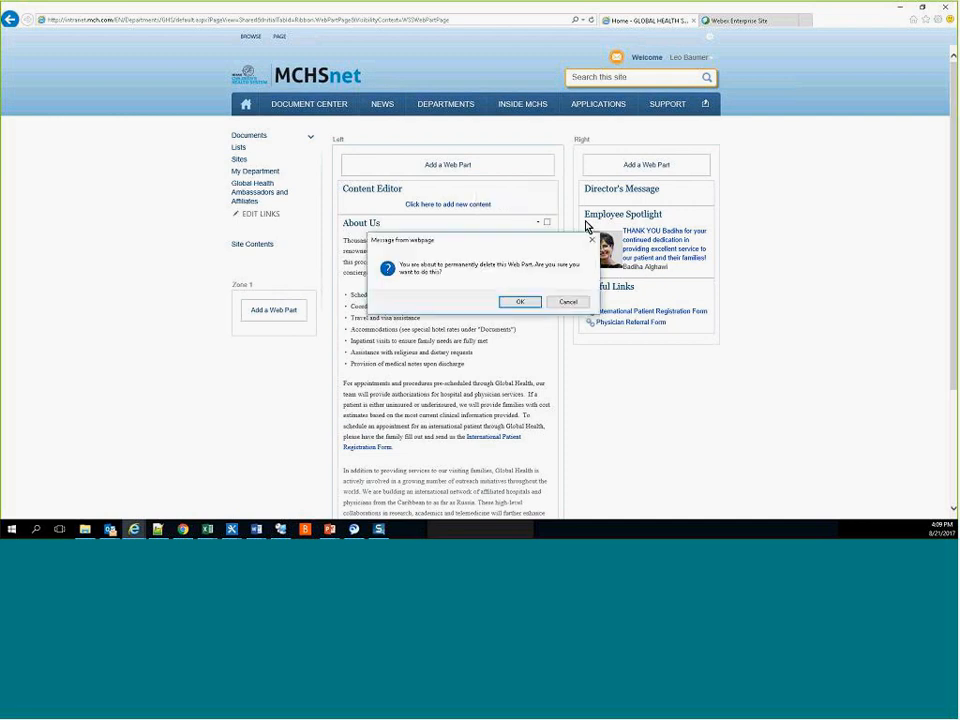
pyautogui.click(520, 302)
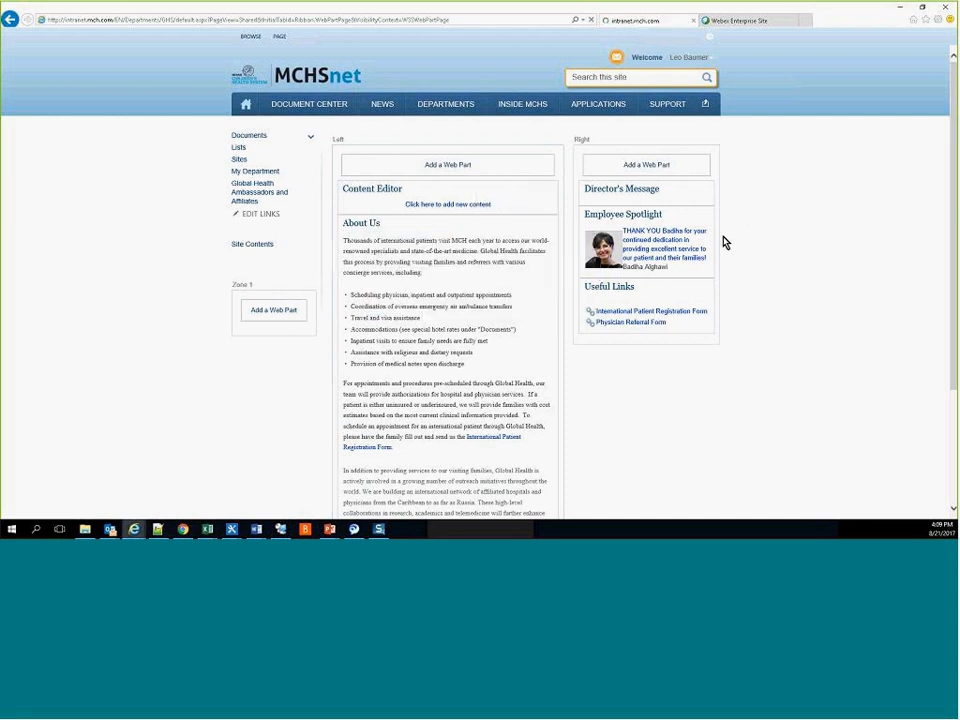
pyautogui.click(449, 166)
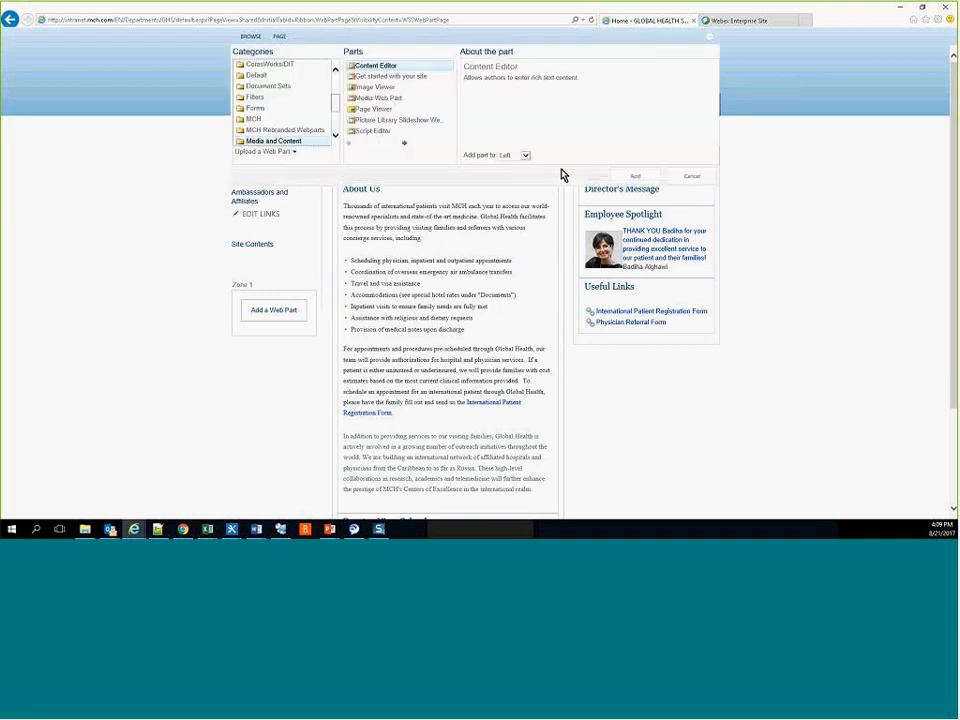
pyautogui.click(636, 180)
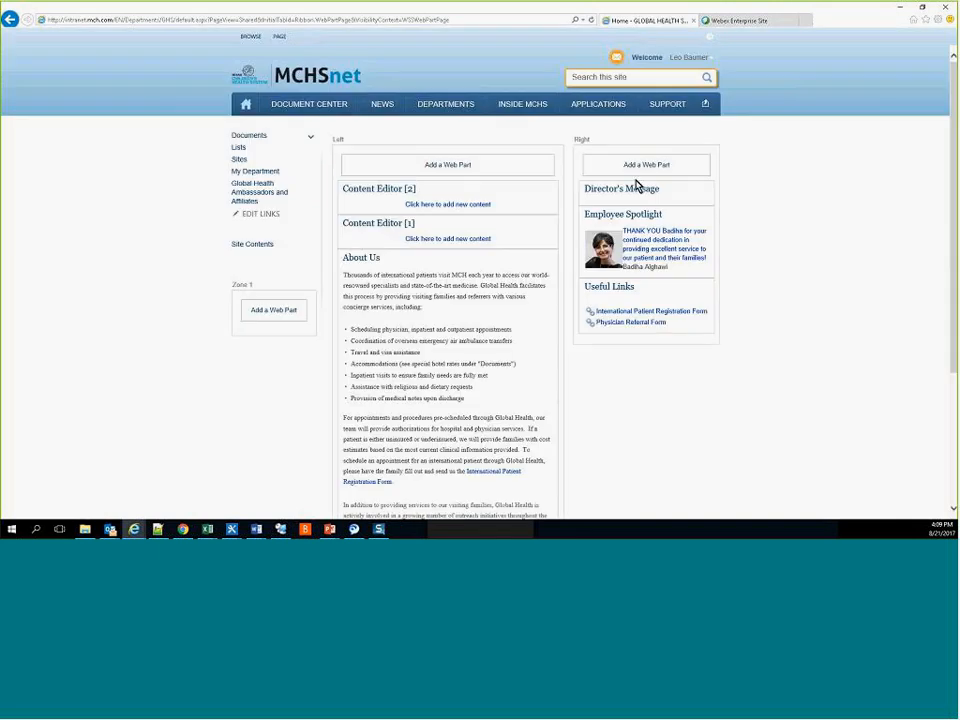
# Step: Delete the duplicate Content Editor web part from the Left zone
pyautogui.moveTo(541, 189)
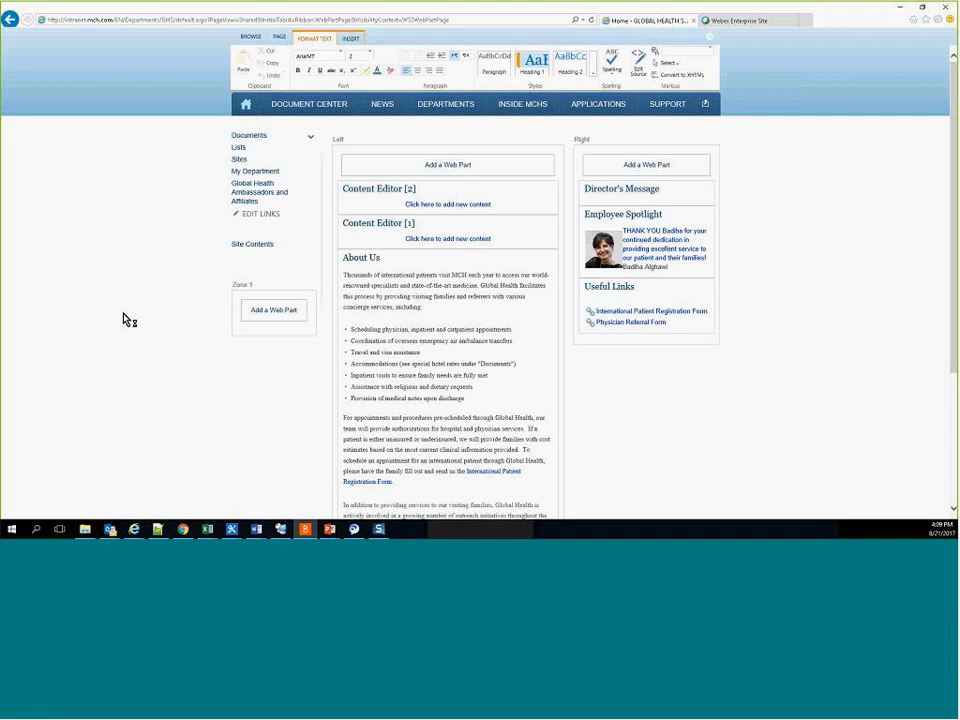
pyautogui.moveTo(78, 194); pyautogui.dragTo(0, 193)
pyautogui.click(540, 191)
pyautogui.click(500, 237)
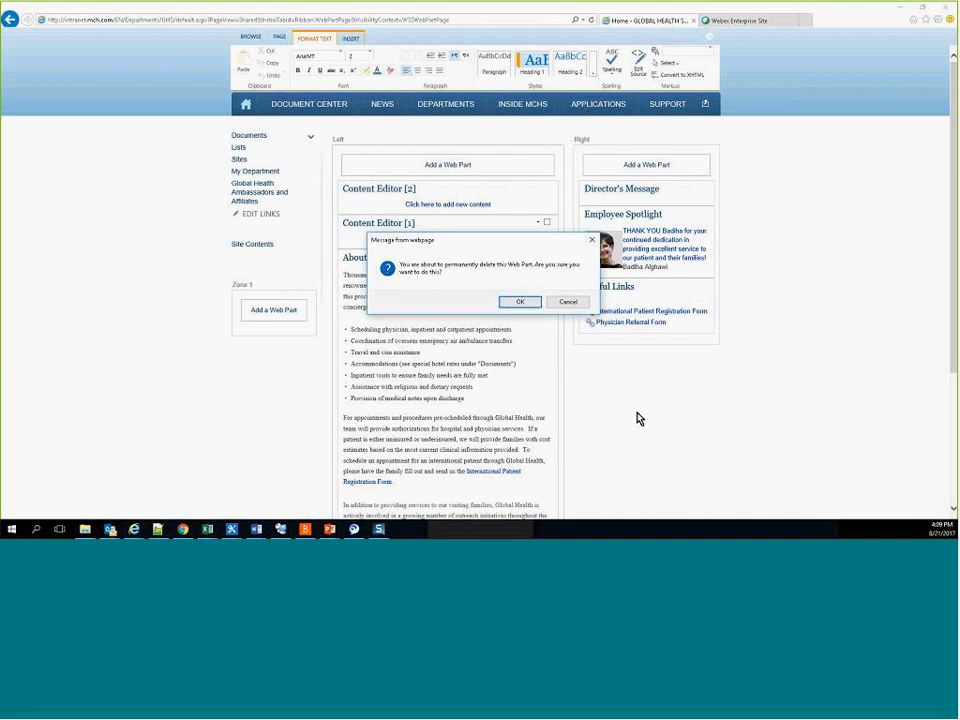
pyautogui.click(521, 303)
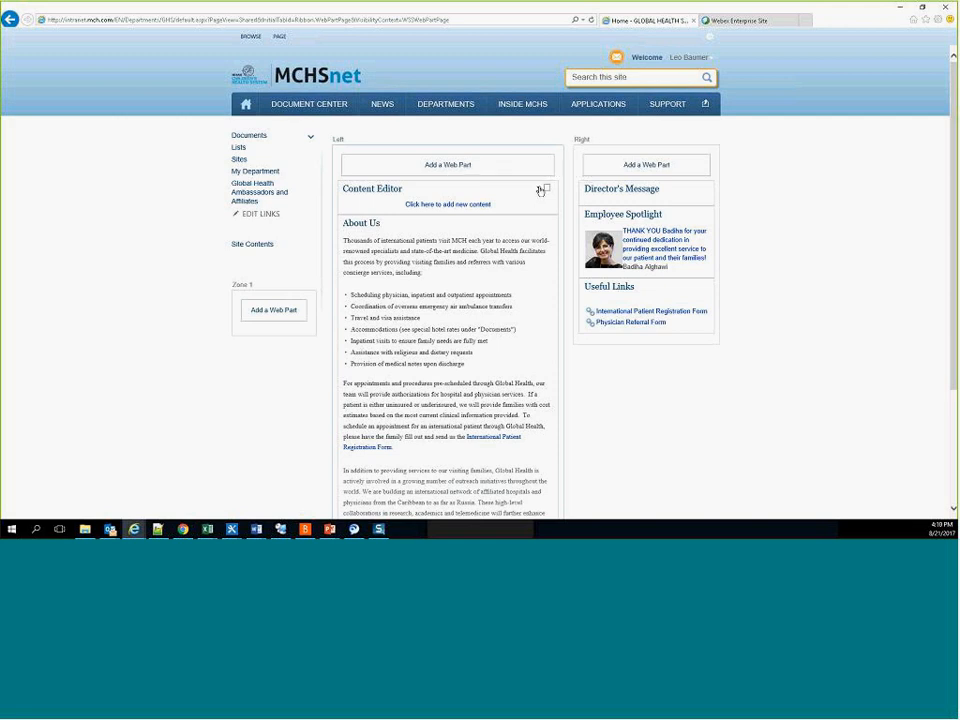
# Step: Edit the Content Editor web part's appearance, setting its Chrome Type to None, and apply the change
pyautogui.click(538, 188)
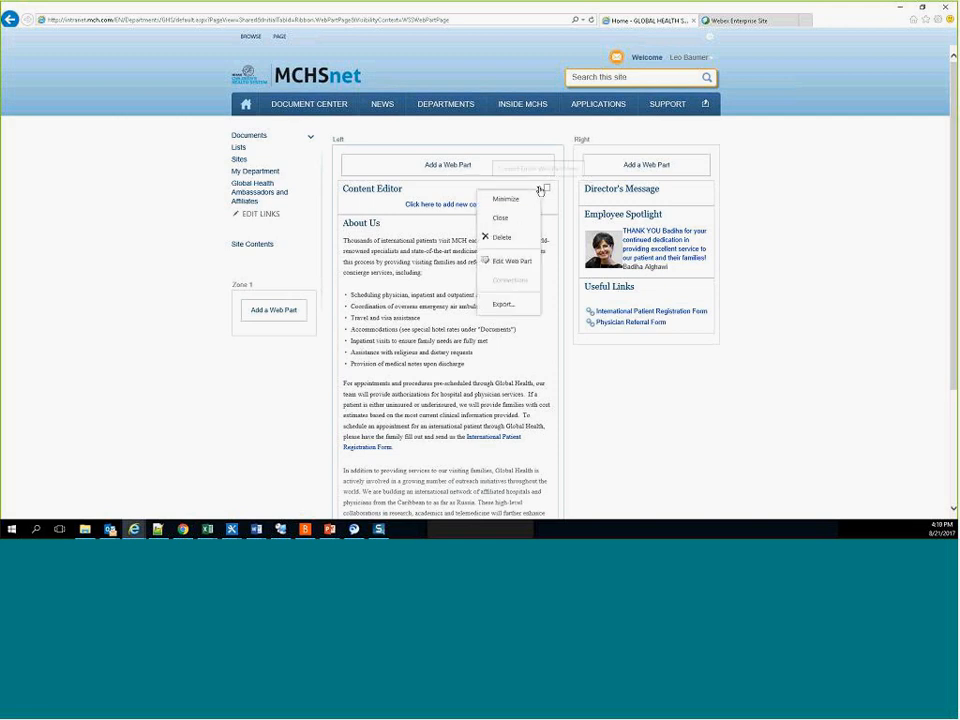
pyautogui.click(513, 262)
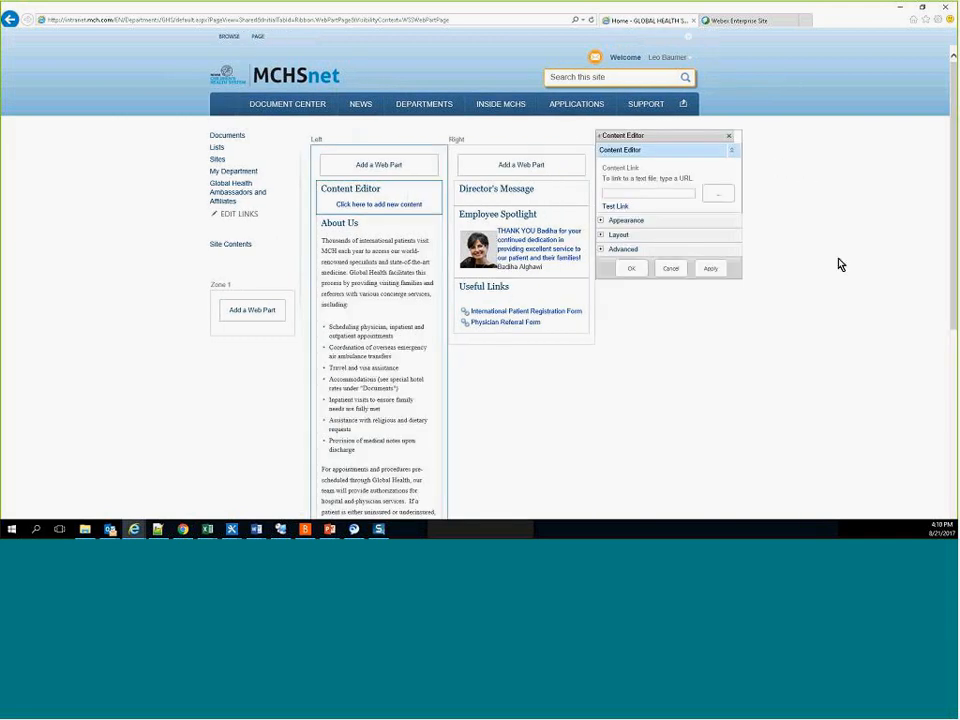
pyautogui.click(603, 220)
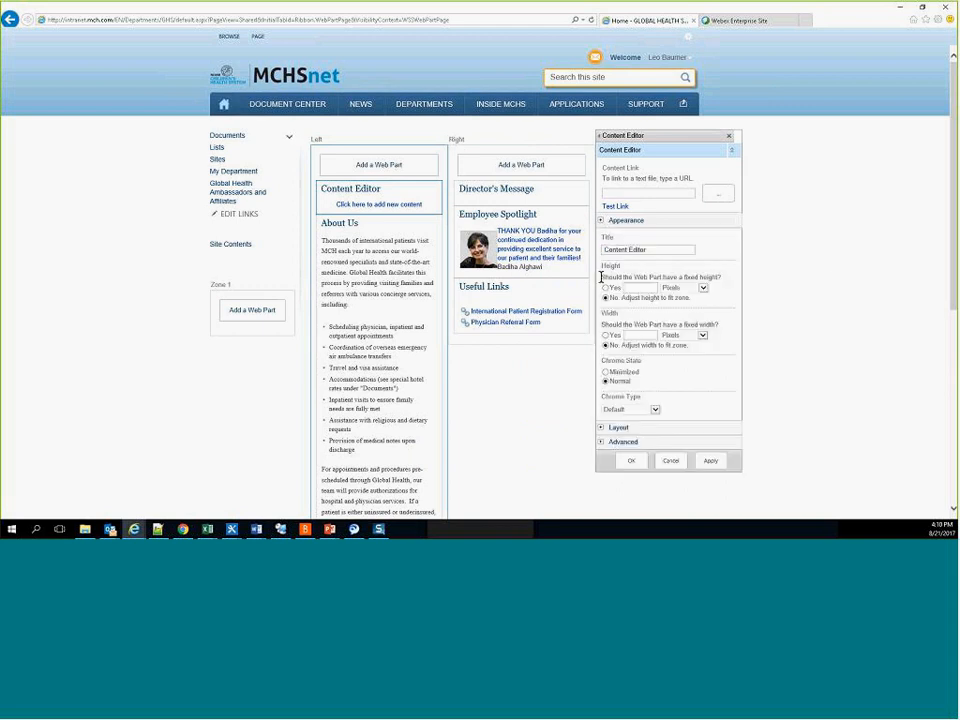
pyautogui.click(650, 411)
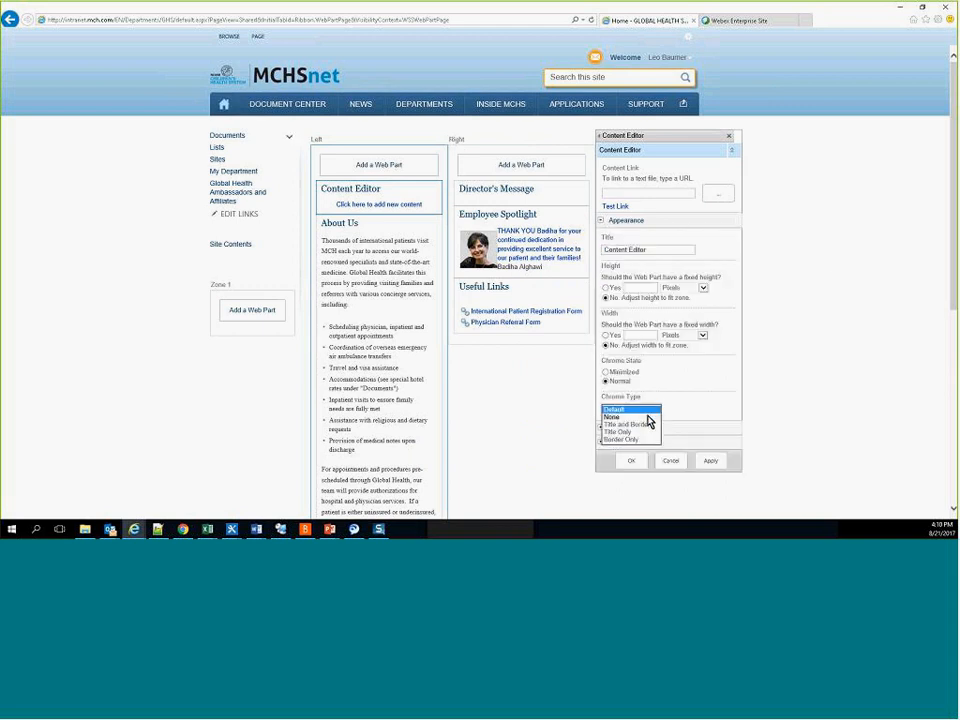
pyautogui.click(649, 419)
pyautogui.click(653, 411)
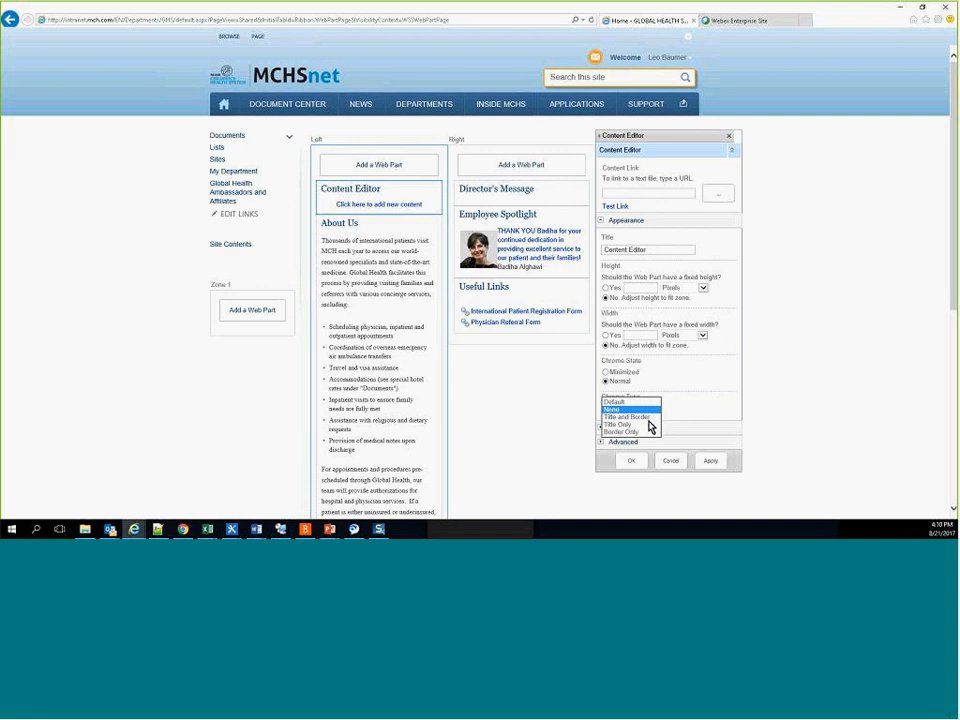
pyautogui.click(756, 451)
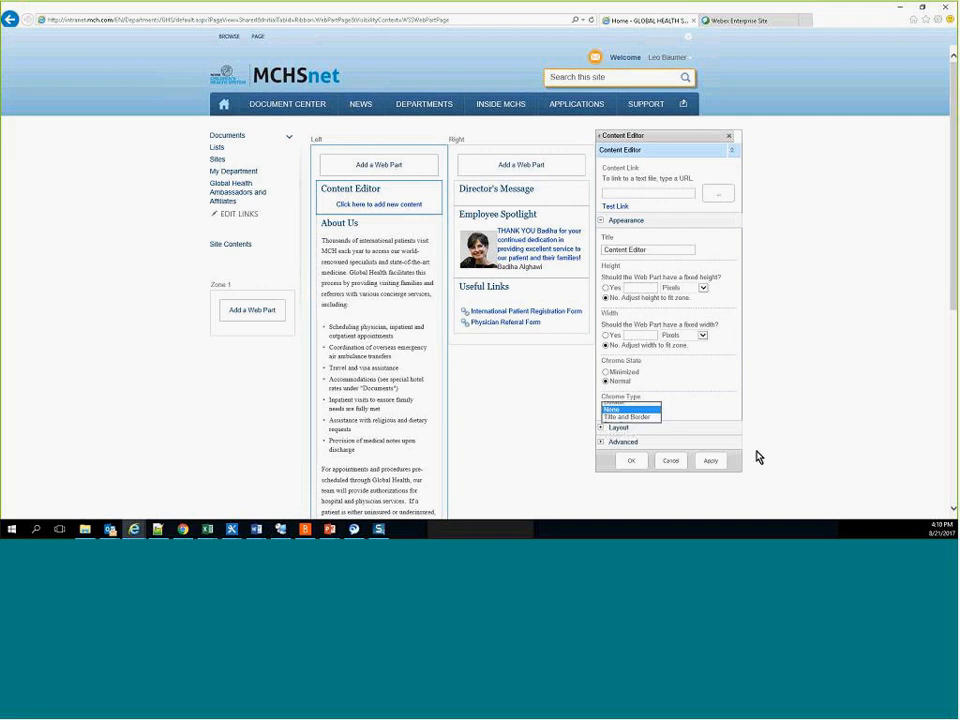
pyautogui.click(720, 464)
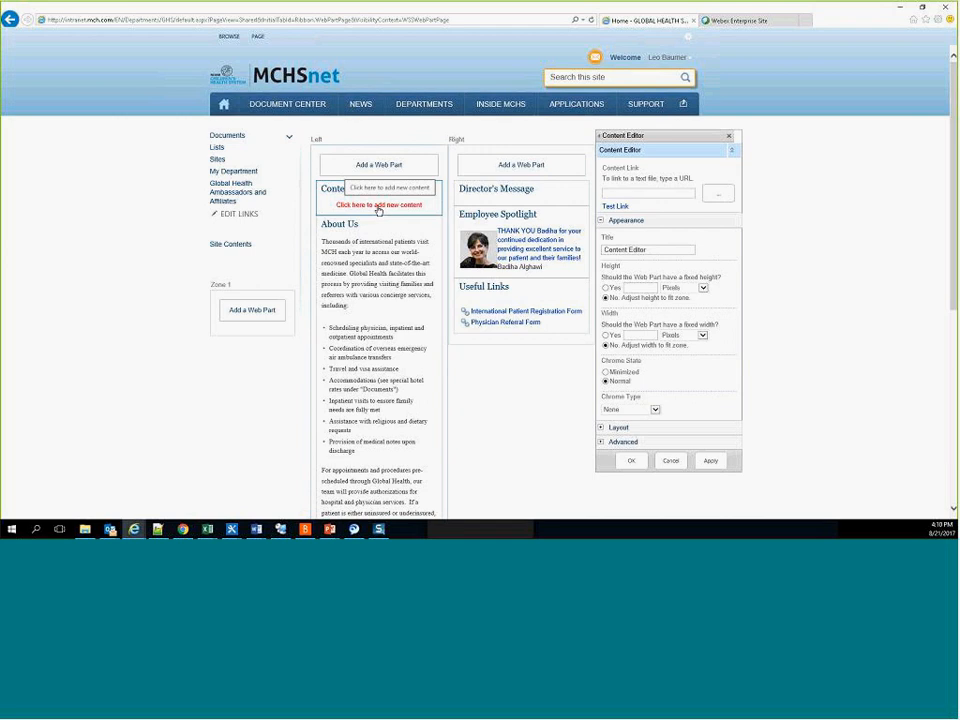
# Step: Start adding content to the Content Editor web part by inserting a picture from SharePoint
pyautogui.click(379, 206)
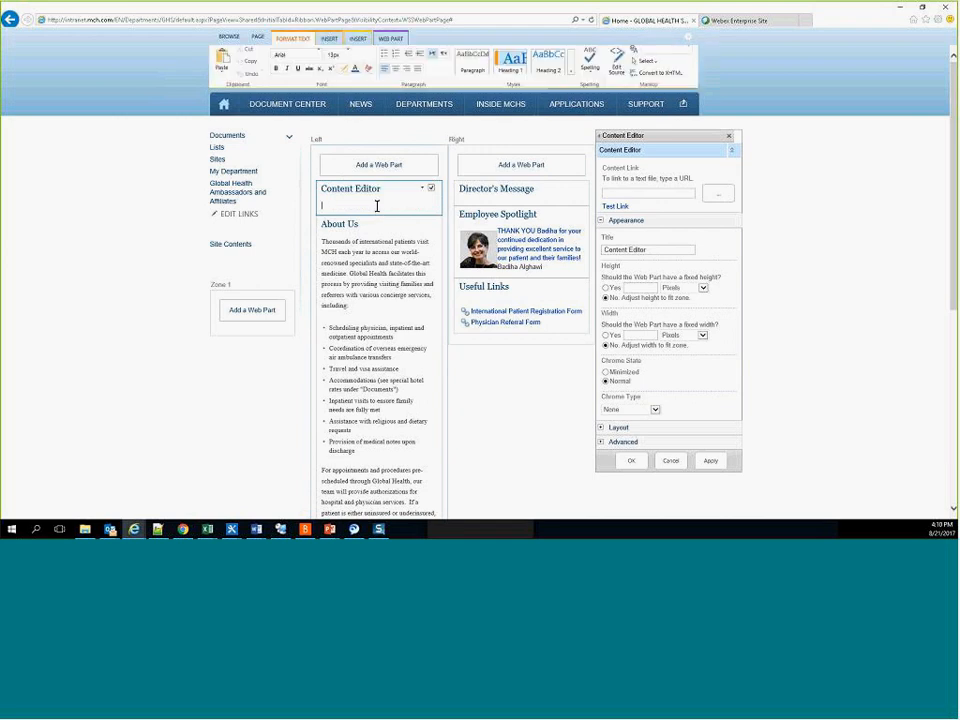
pyautogui.click(329, 40)
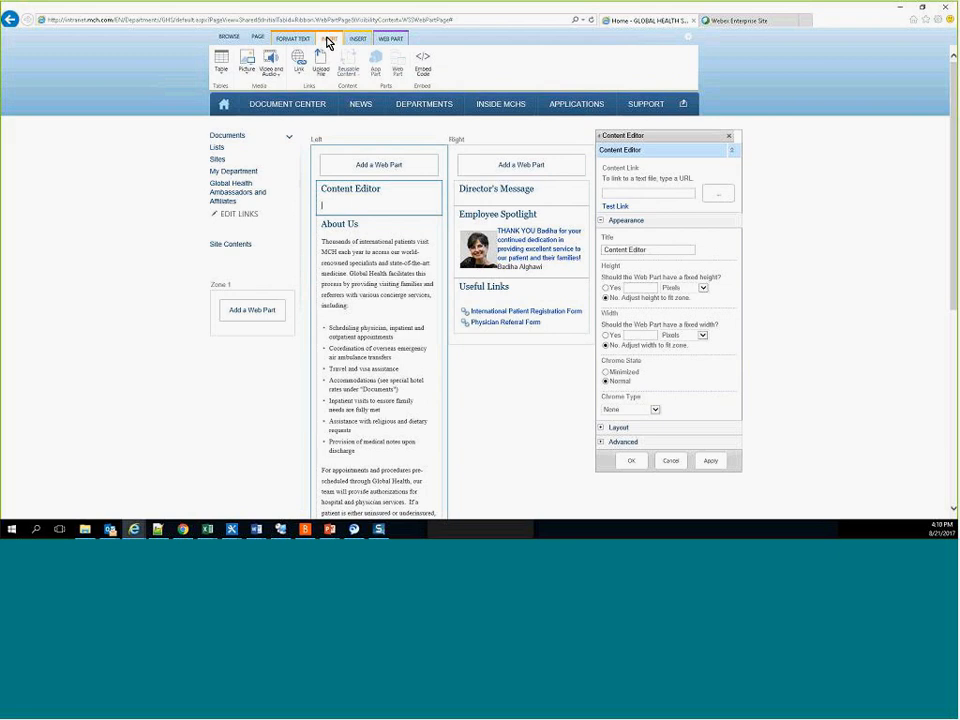
pyautogui.click(246, 72)
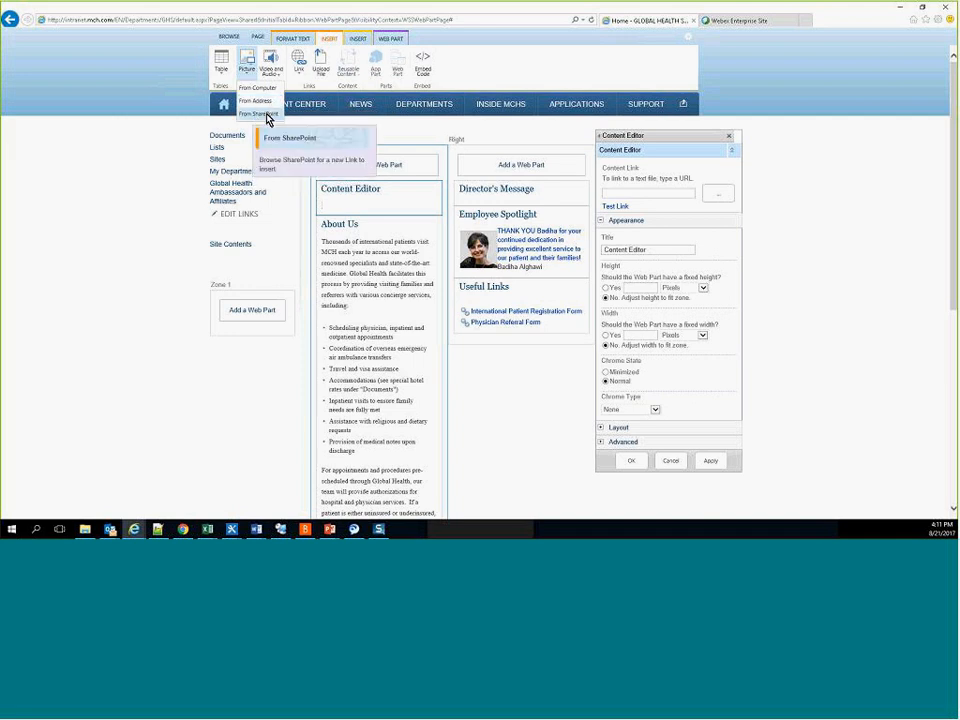
pyautogui.click(267, 116)
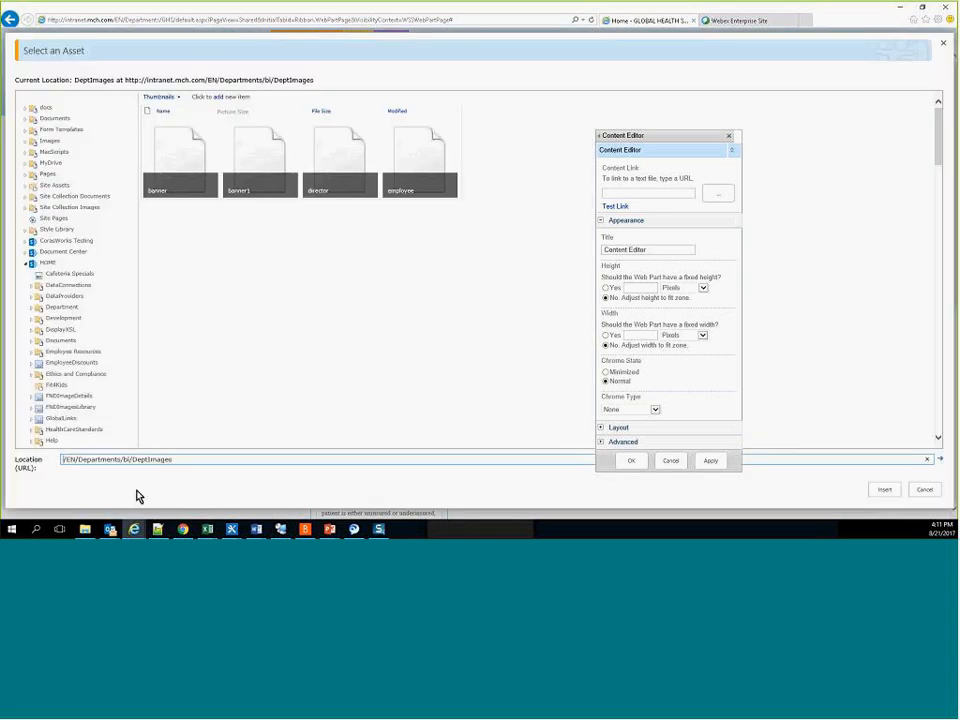
# Step: Try to reach the Global Health Services site through the asset picker's department tree, starting from the Brain Institute's DeptImages library
pyautogui.click(124, 459)
pyautogui.doubleClick(126, 459)
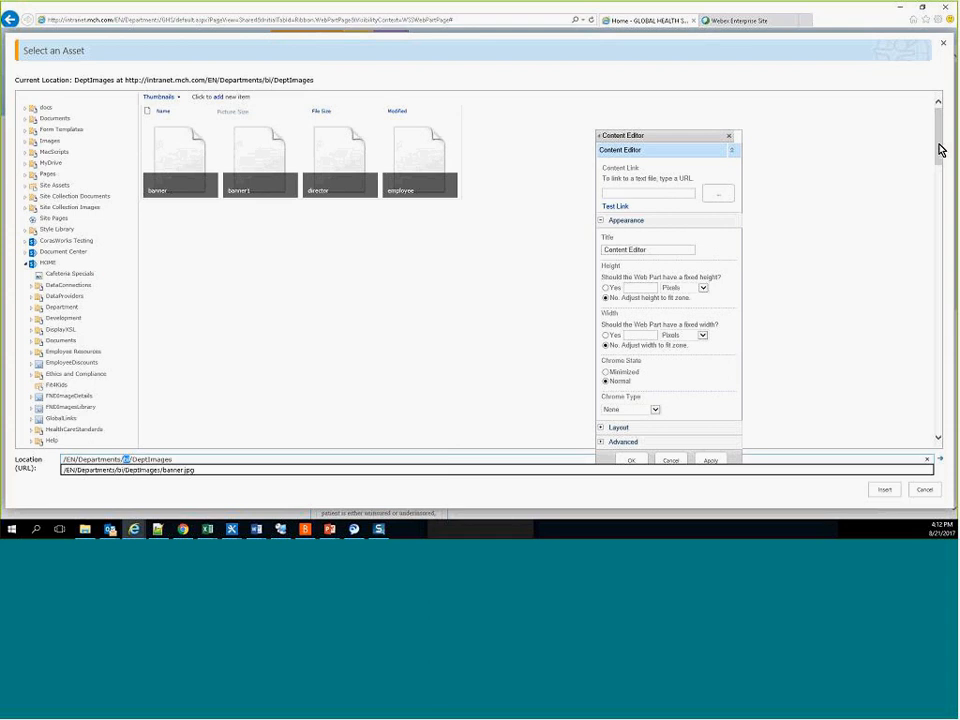
pyautogui.moveTo(940, 150); pyautogui.dragTo(939, 202)
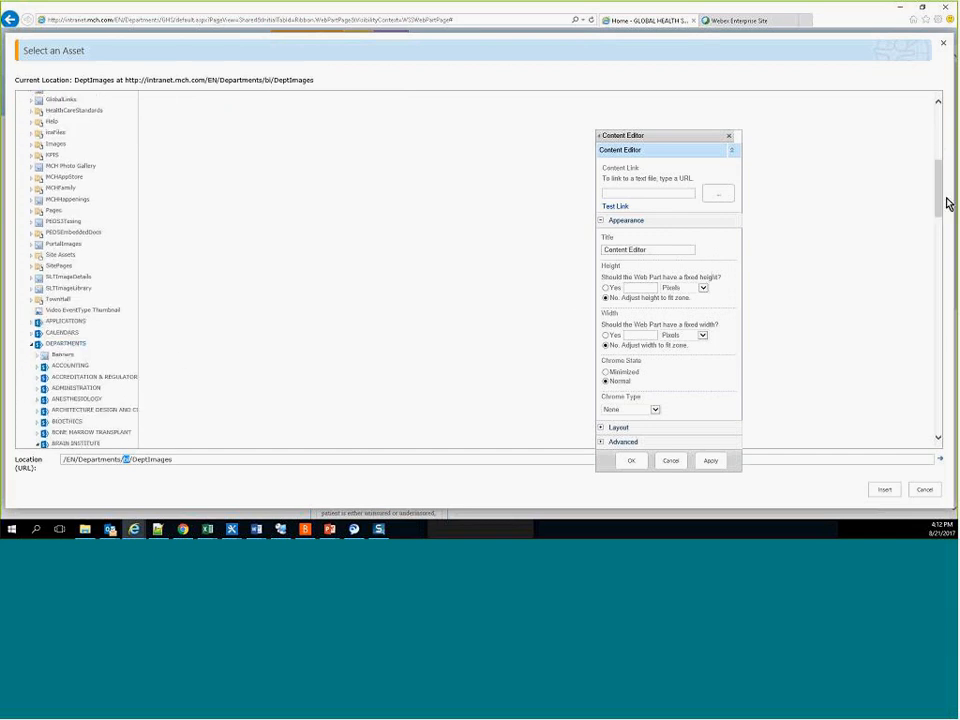
pyautogui.moveTo(941, 196); pyautogui.dragTo(941, 237)
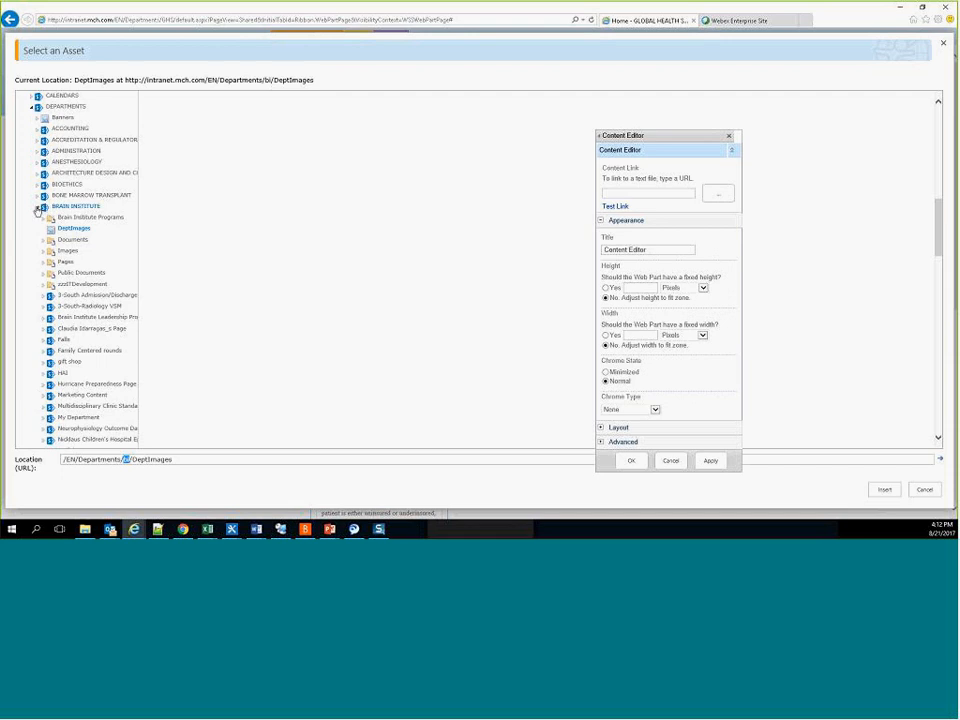
pyautogui.moveTo(938, 231); pyautogui.dragTo(928, 300)
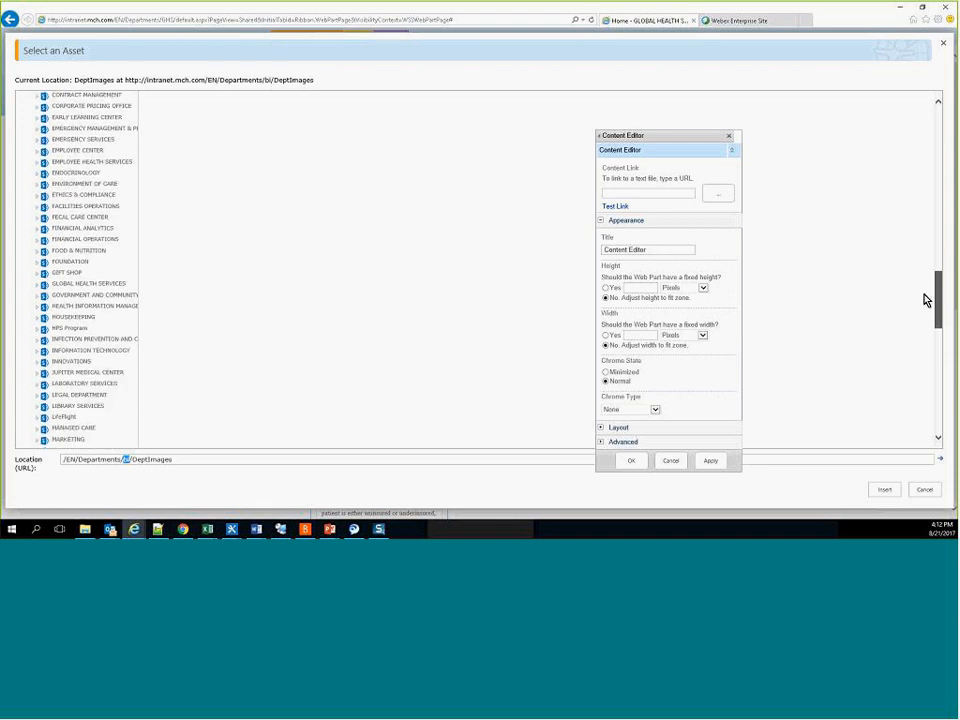
pyautogui.click(67, 288)
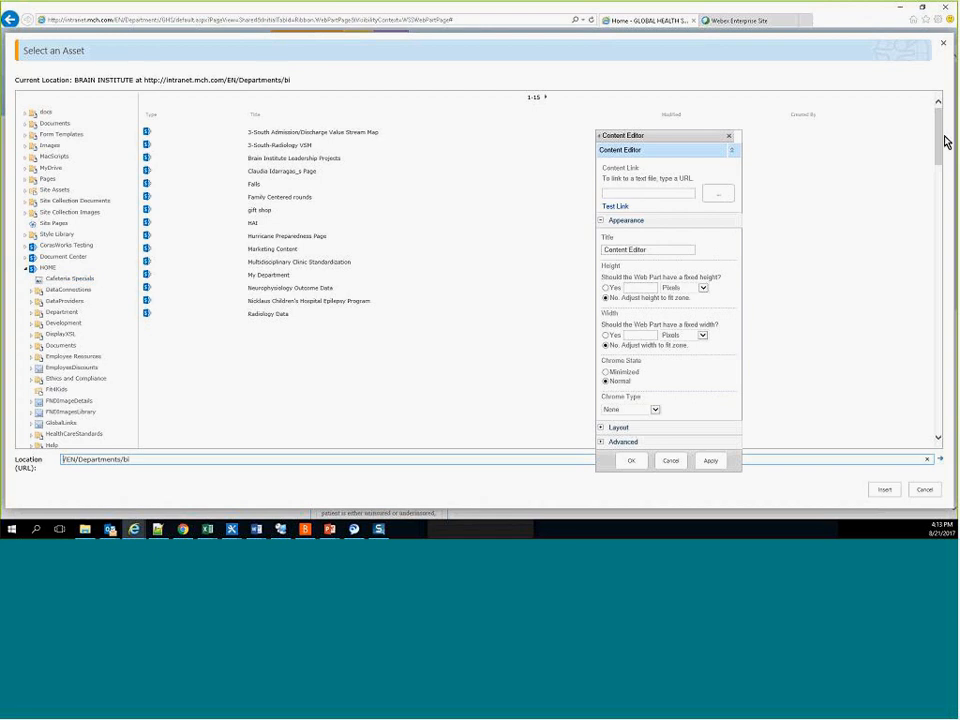
# Step: Open the GLOBAL HEALTH SERVICES department site in the asset picker and check its location path
pyautogui.moveTo(939, 141); pyautogui.dragTo(945, 242)
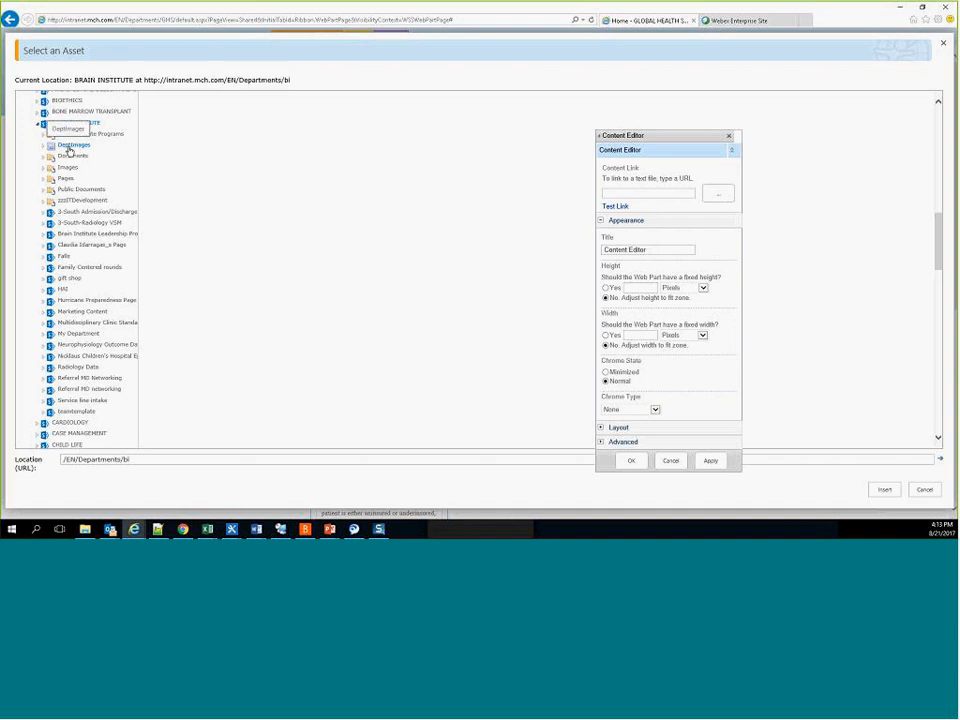
pyautogui.moveTo(936, 226)
pyautogui.mouseDown()
pyautogui.moveTo(936, 315)
pyautogui.moveTo(938, 303)
pyautogui.mouseUp()
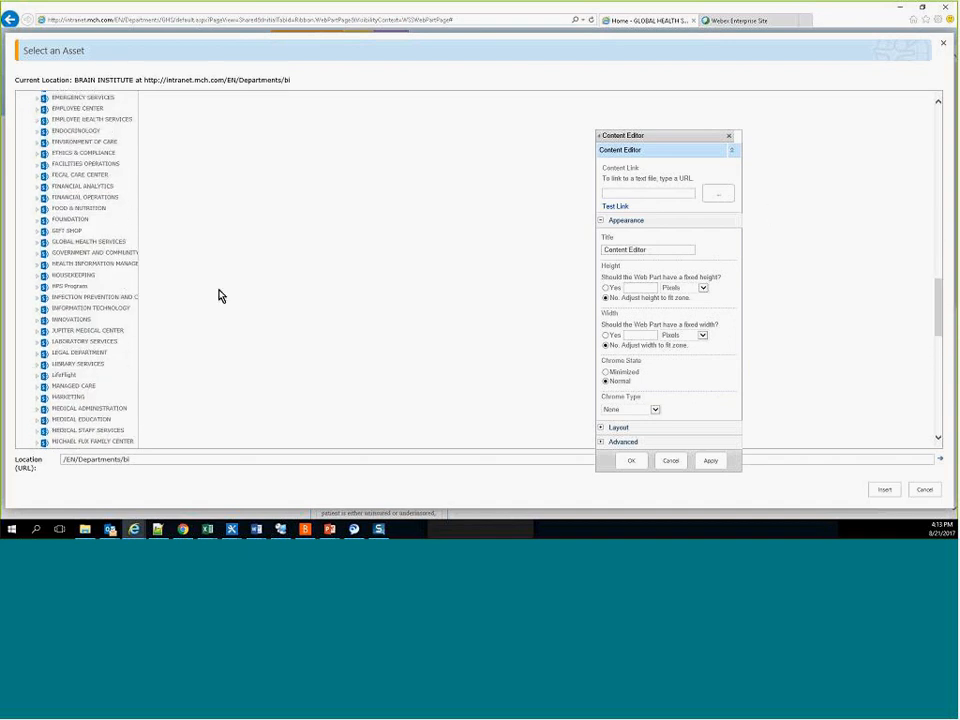
pyautogui.click(103, 245)
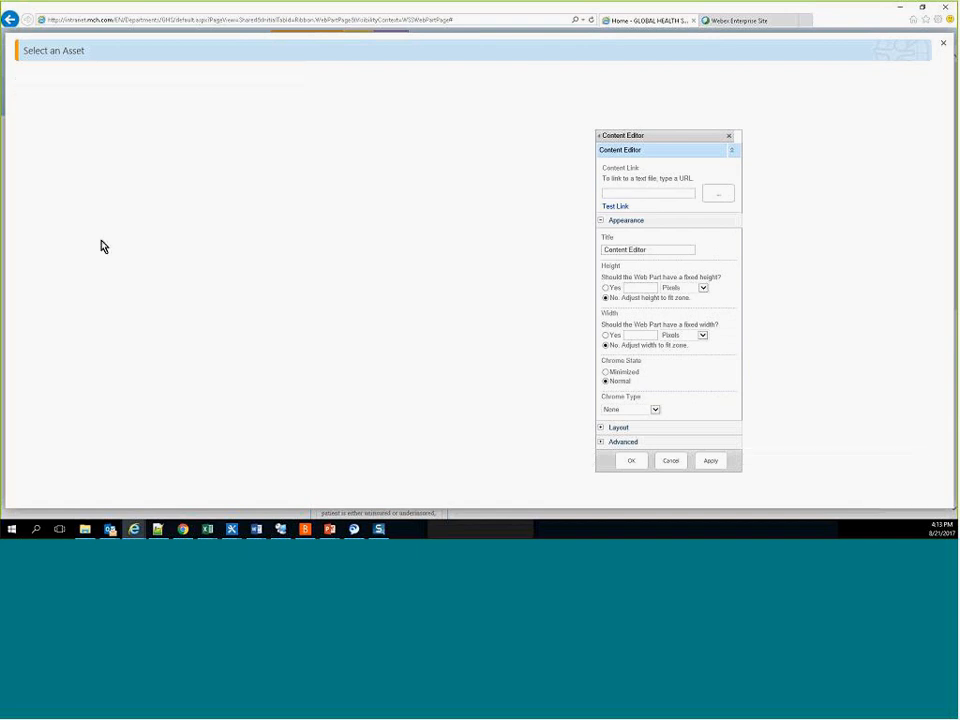
pyautogui.scroll(-3, 80, 291)
pyautogui.scroll(3, 80, 291)
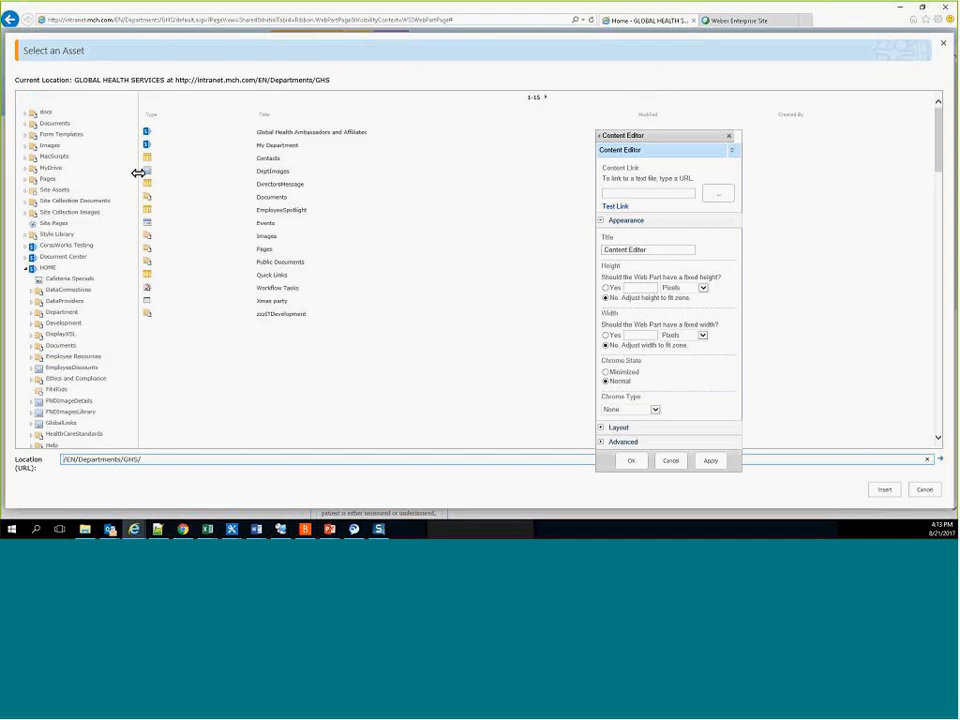
pyautogui.moveTo(331, 79); pyautogui.dragTo(176, 79)
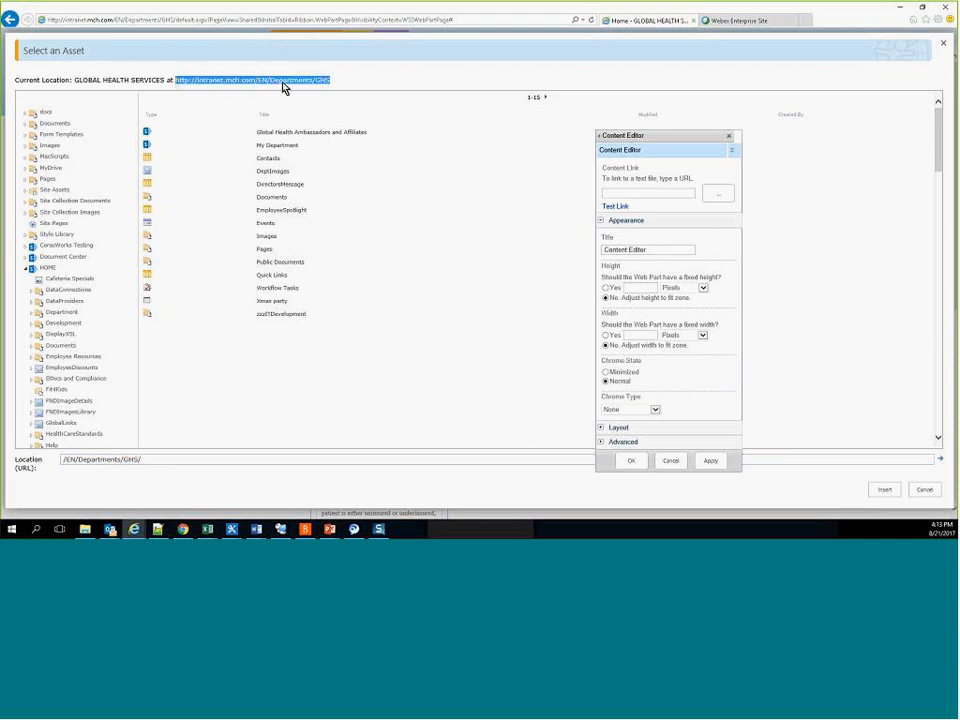
pyautogui.click(285, 88)
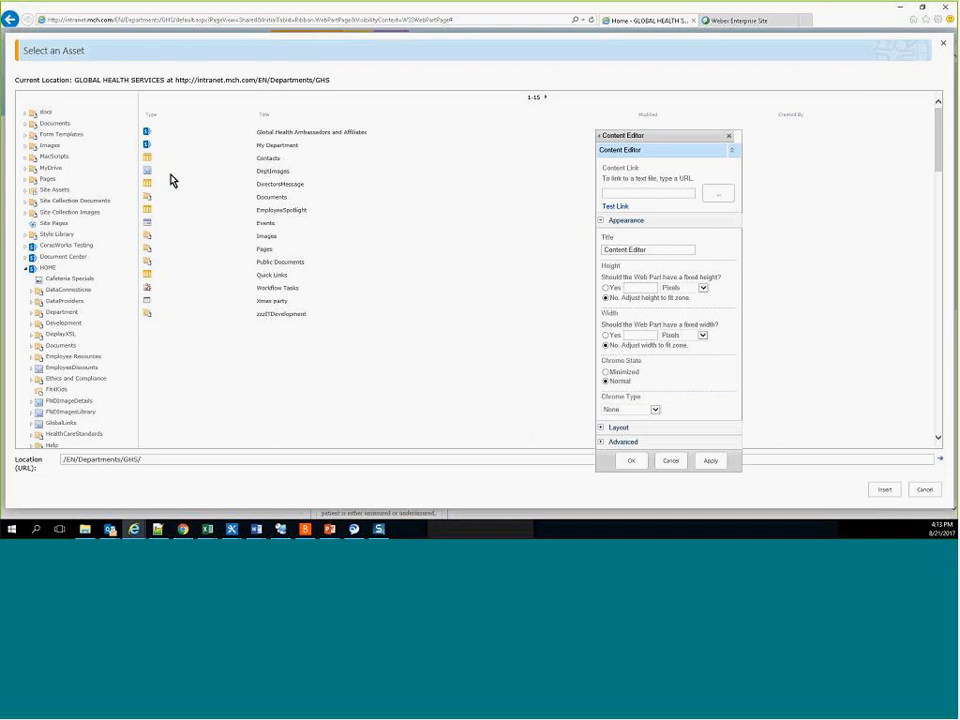
# Step: Insert banner.jpg from the Global Health Services DeptImages library into the Content Editor web part
pyautogui.click(273, 171)
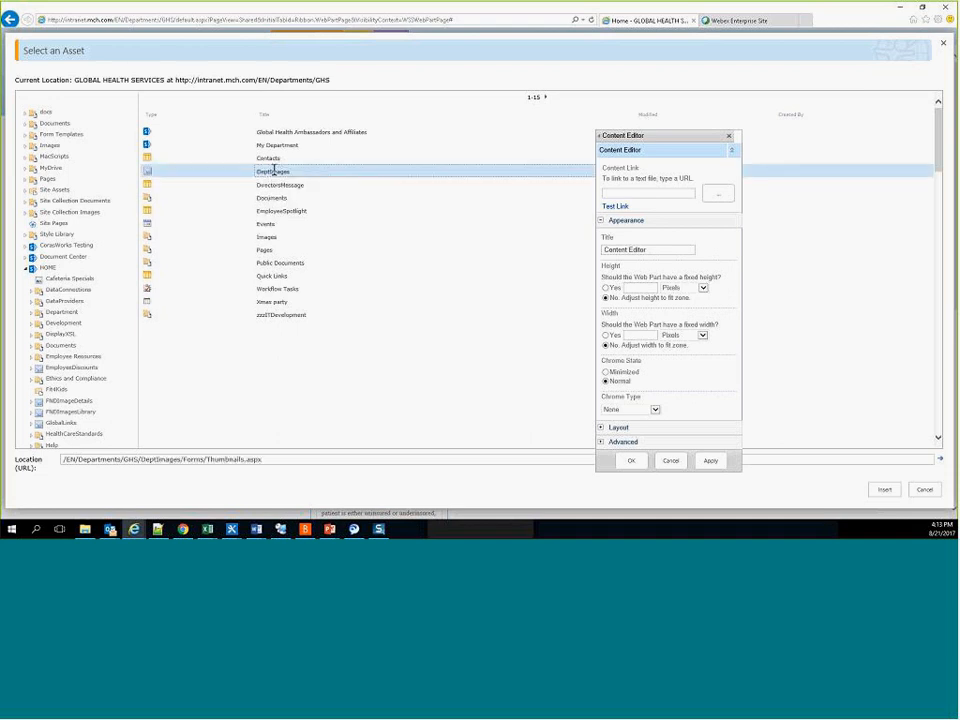
pyautogui.click(273, 171)
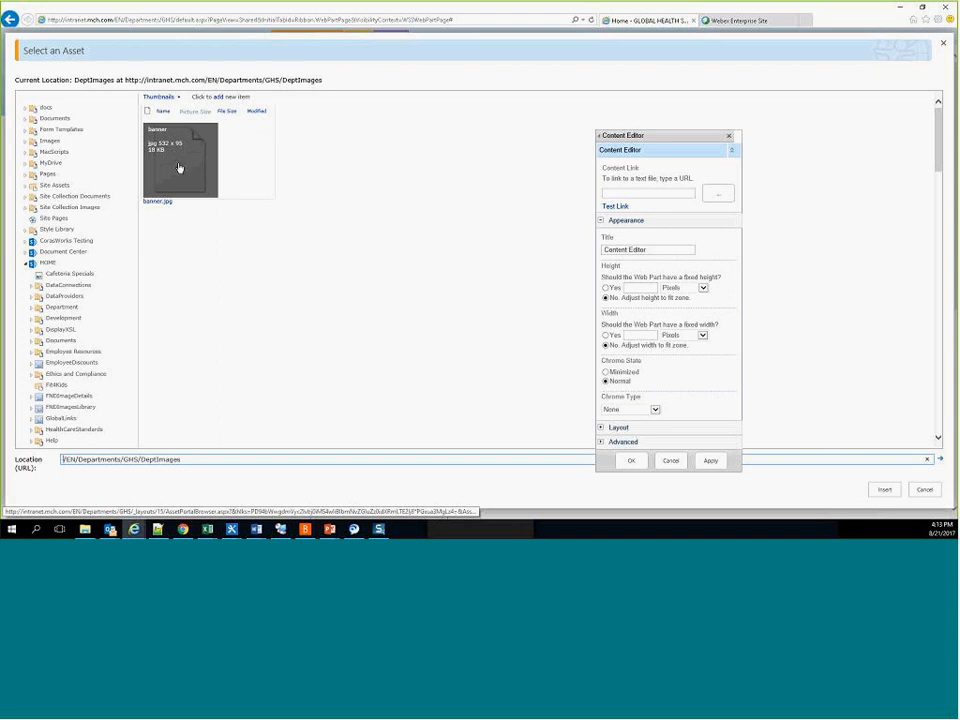
pyautogui.click(180, 168)
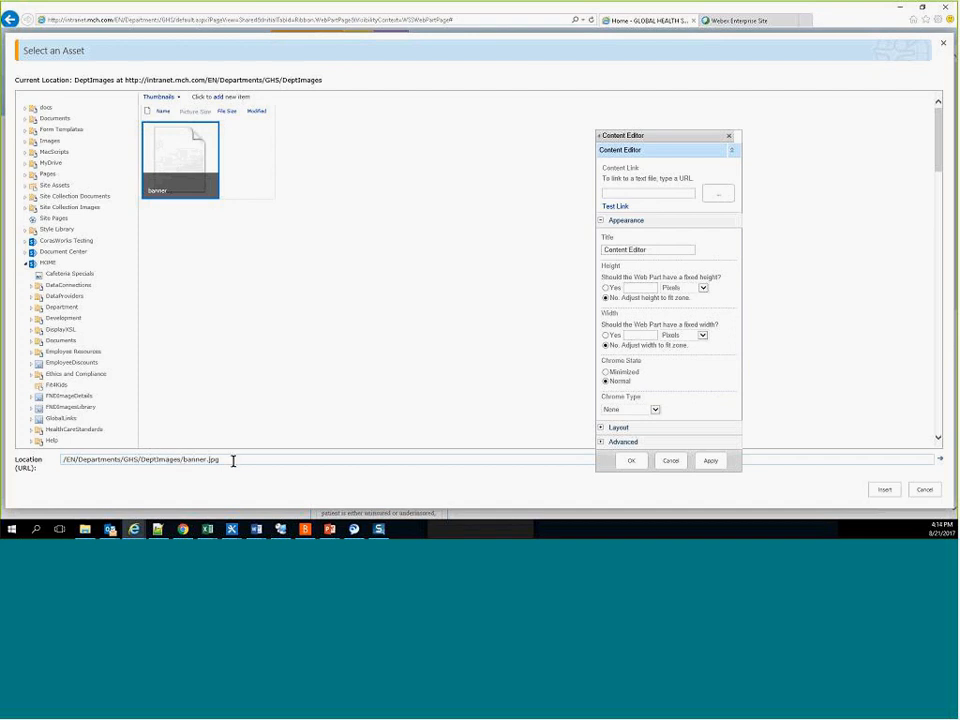
pyautogui.click(884, 489)
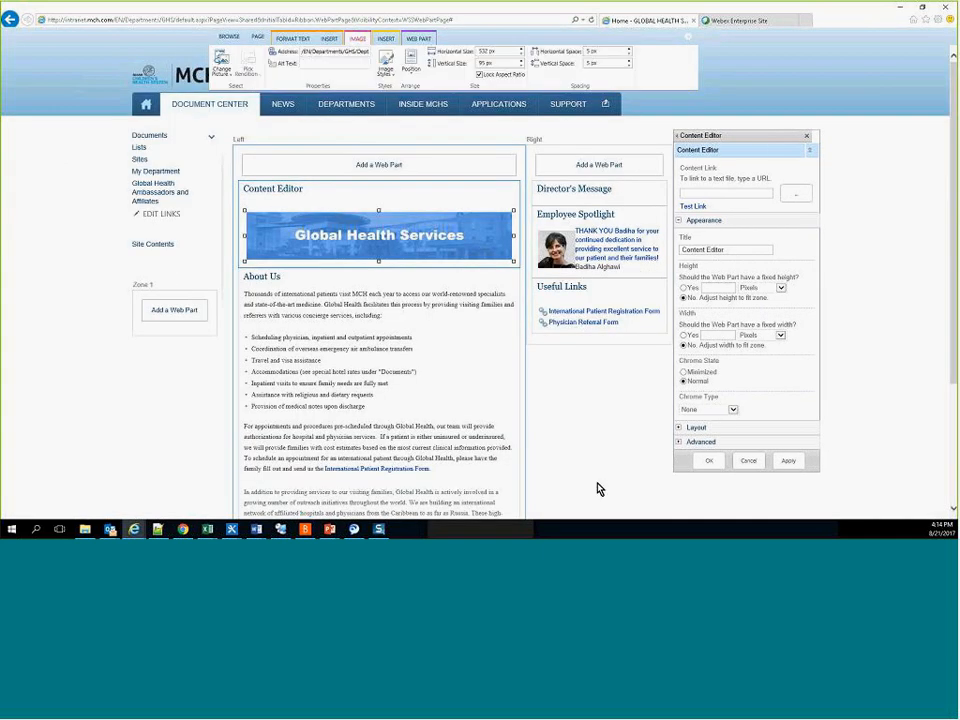
# Step: Remove the blank line above the Global Health Services banner in the Content Editor web part
pyautogui.click(259, 205)
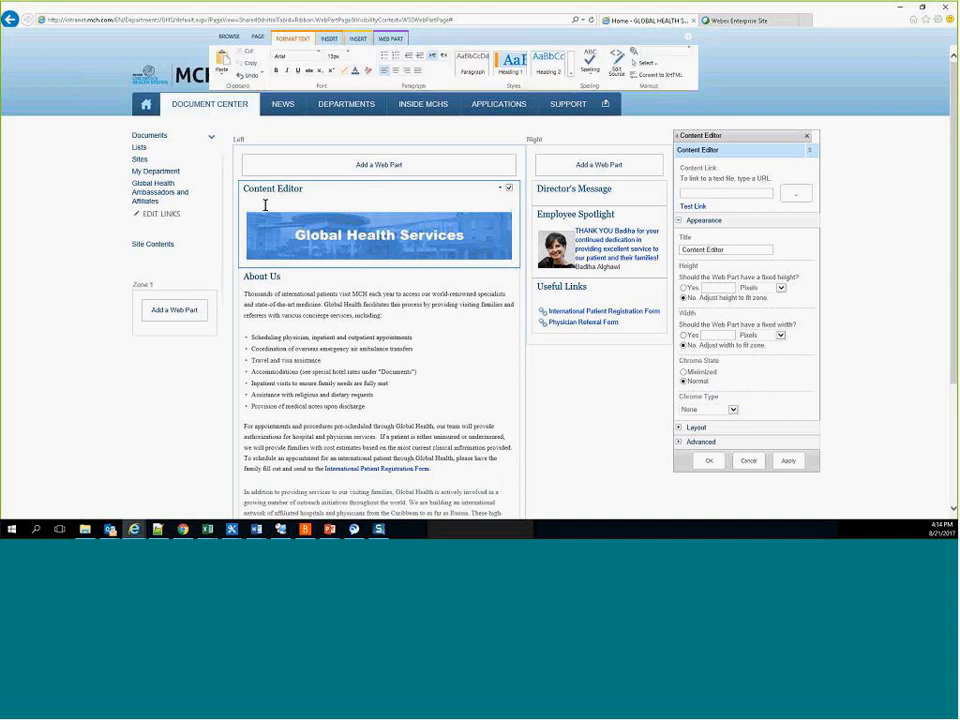
pyautogui.press('Delete')
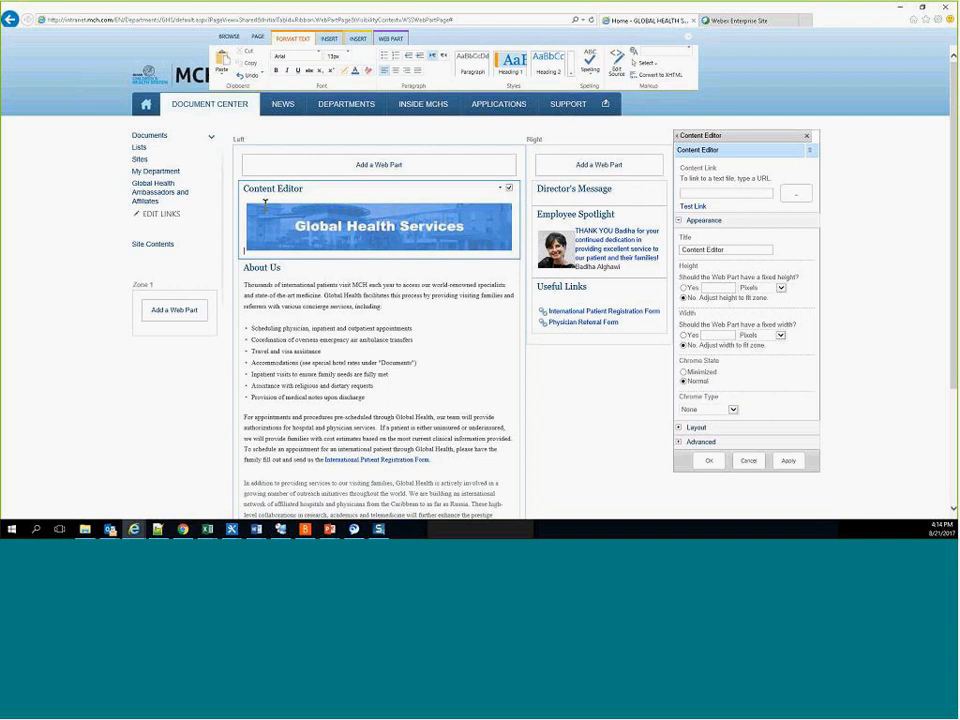
pyautogui.click(361, 217)
pyautogui.press('Delete')
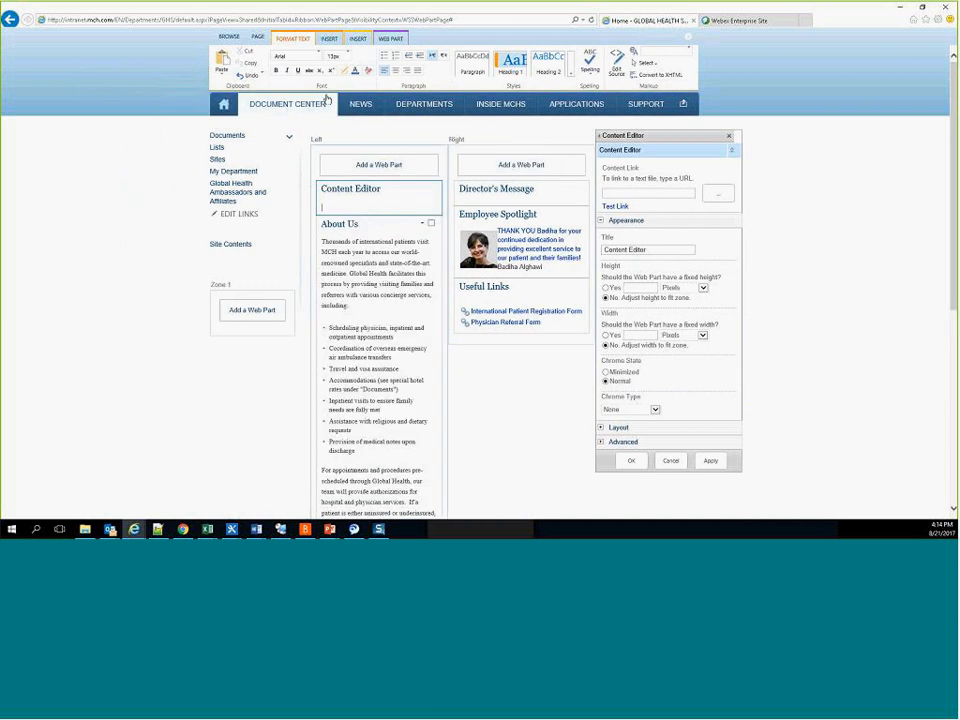
pyautogui.click(250, 82)
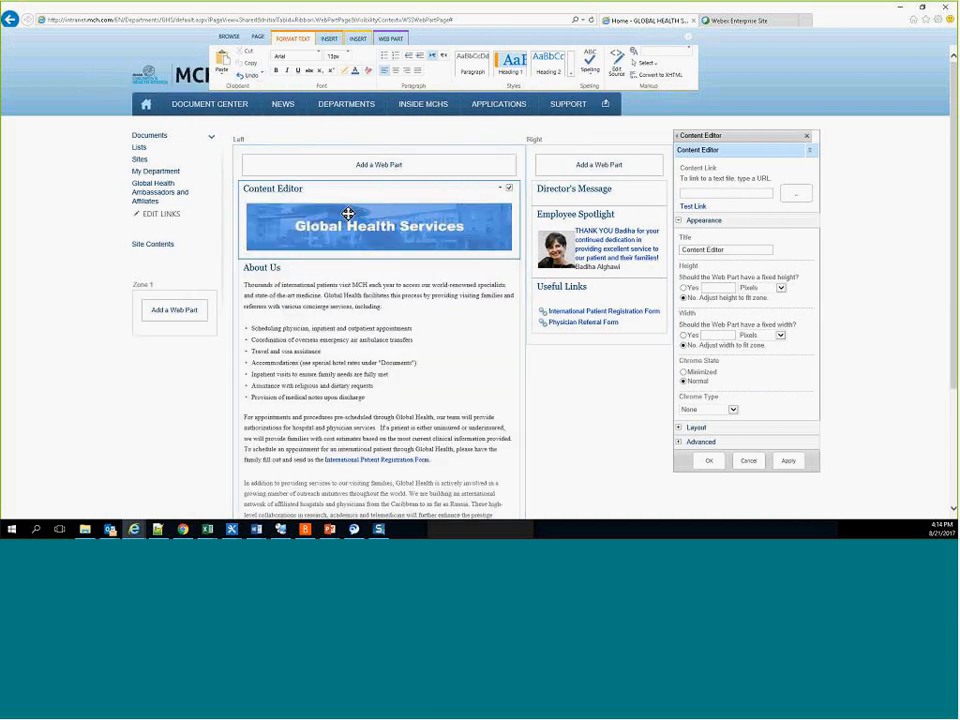
# Step: Stop editing the Global Health home page to save the banner web part
pyautogui.click(258, 37)
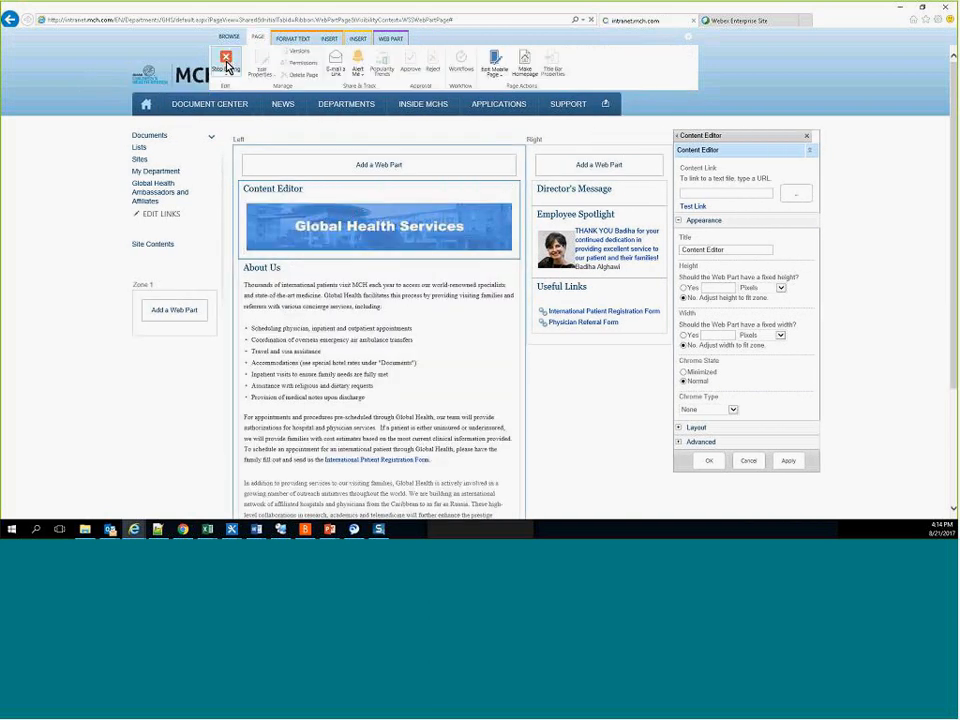
pyautogui.click(226, 66)
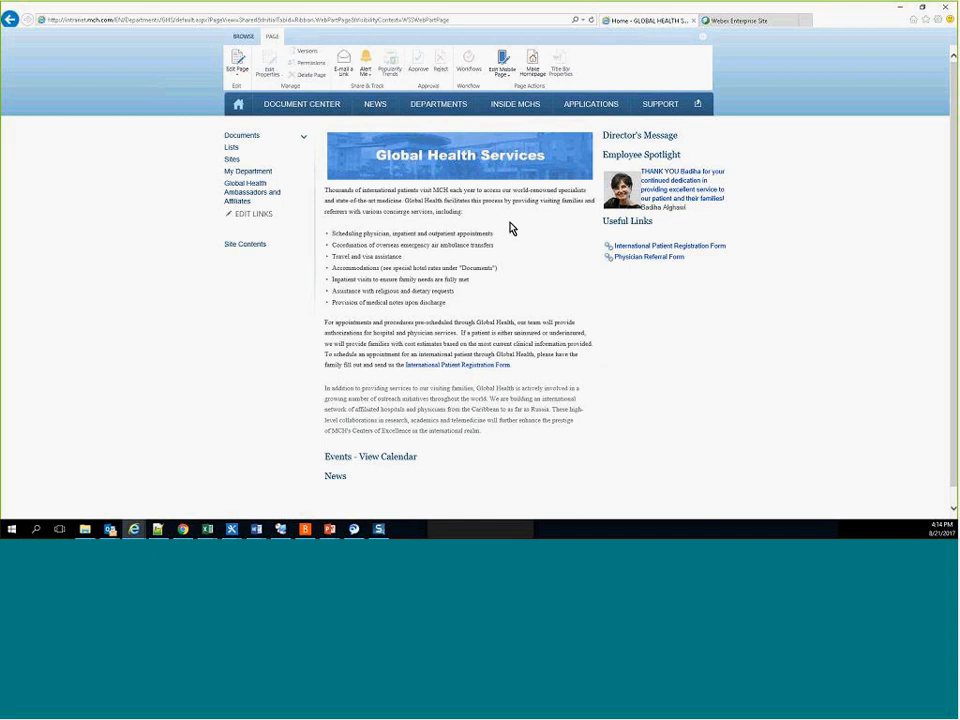
# Step: Reopen the Global Health home page for editing and reload it, resending the submitted information, to check the Content Editor web part
pyautogui.click(699, 41)
pyautogui.click(688, 79)
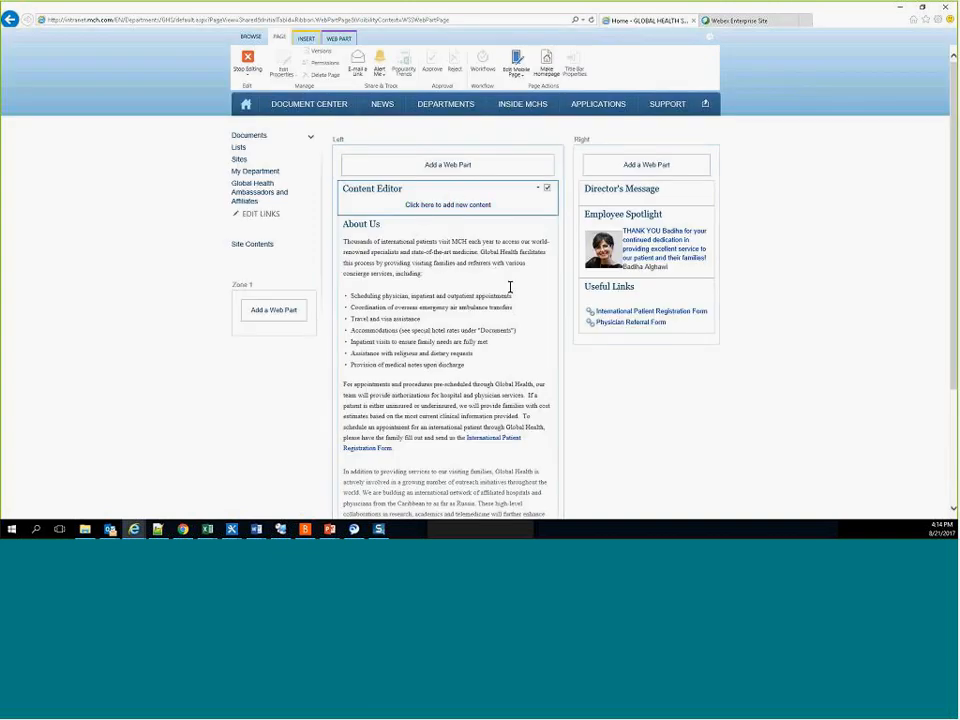
pyautogui.press('F5')
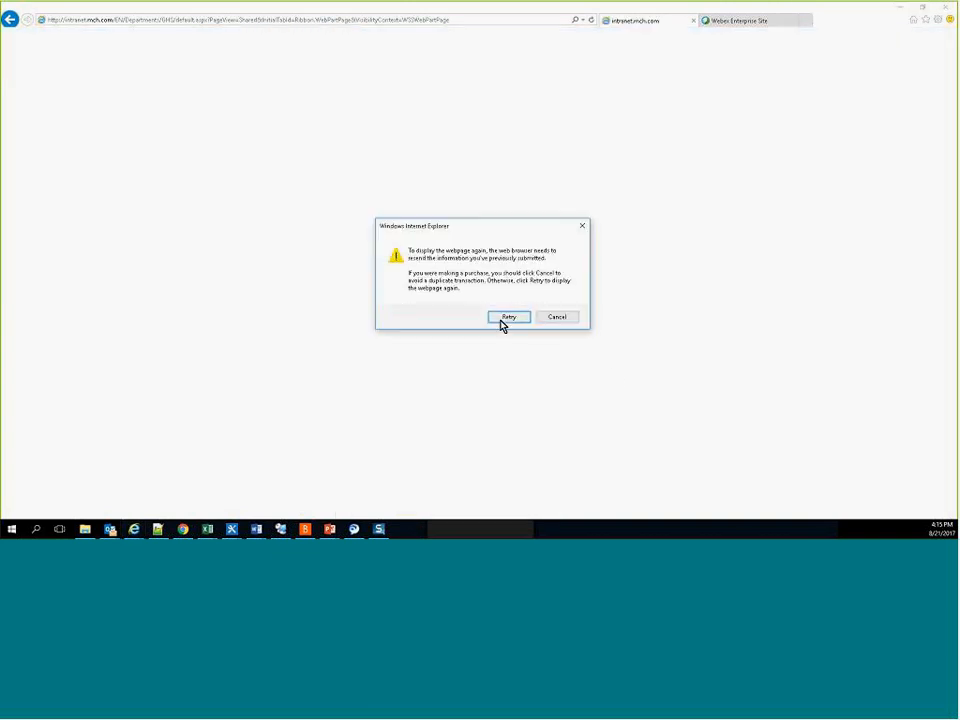
pyautogui.click(506, 319)
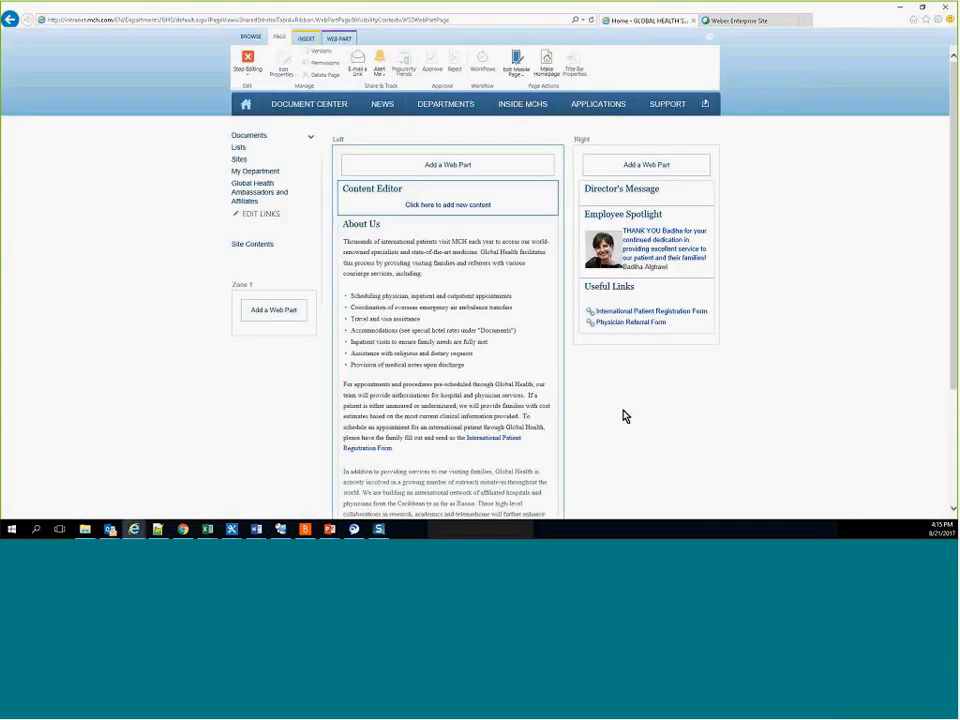
pyautogui.scroll(-3, 640, 425)
pyautogui.scroll(3, 640, 428)
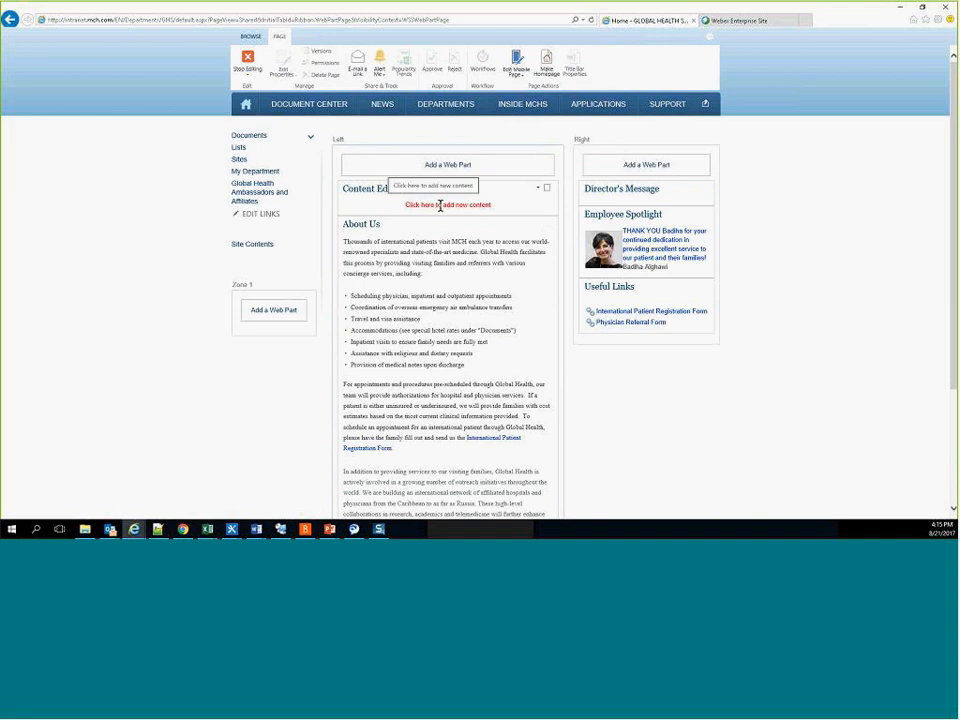
# Step: Insert banner.jpg from the Global Health Services DeptImages library into the empty Content Editor web part again and stop editing the page
pyautogui.click(435, 210)
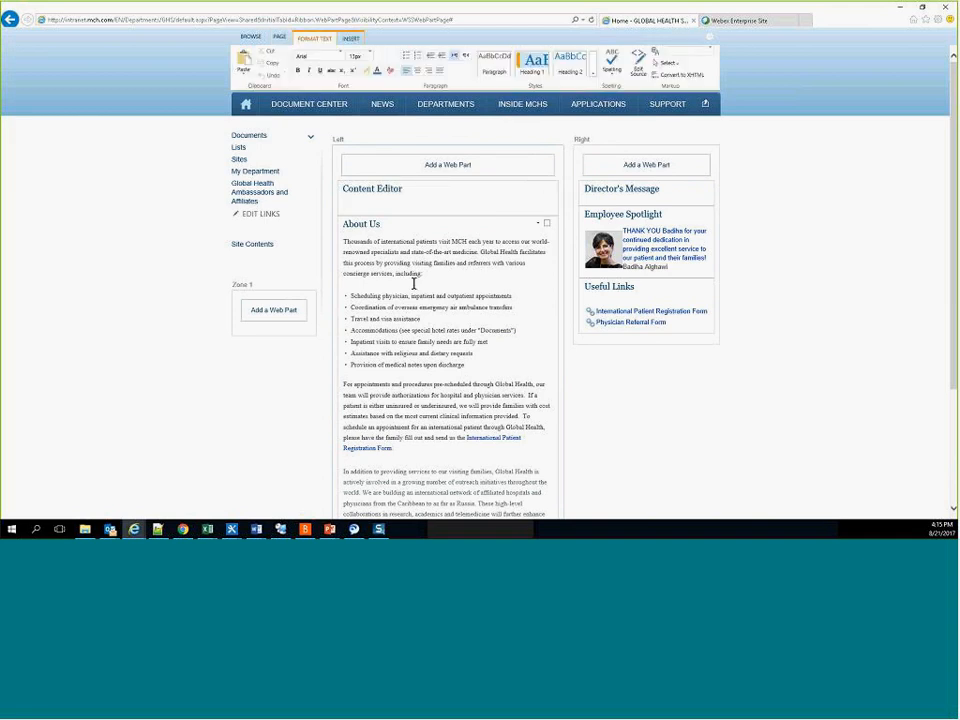
pyautogui.click(351, 39)
pyautogui.click(269, 68)
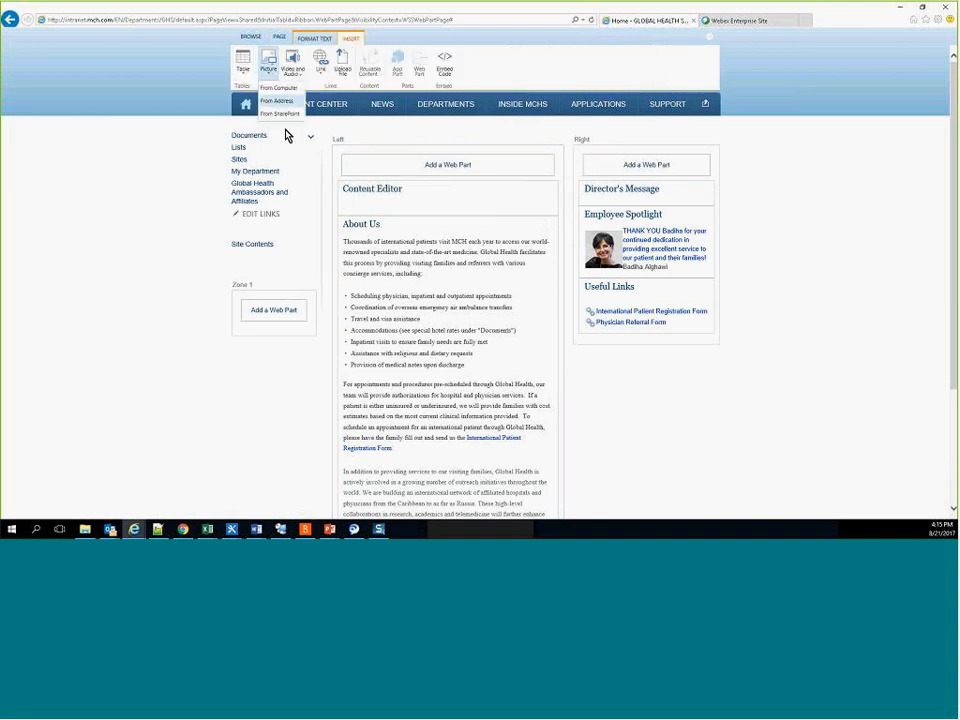
pyautogui.click(280, 101)
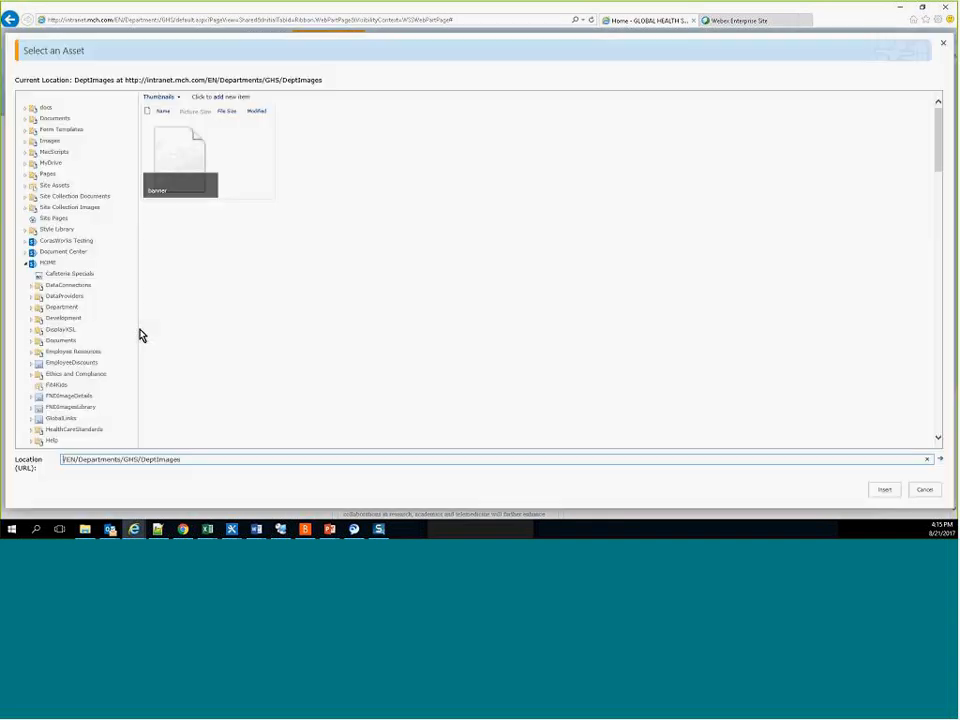
pyautogui.click(196, 188)
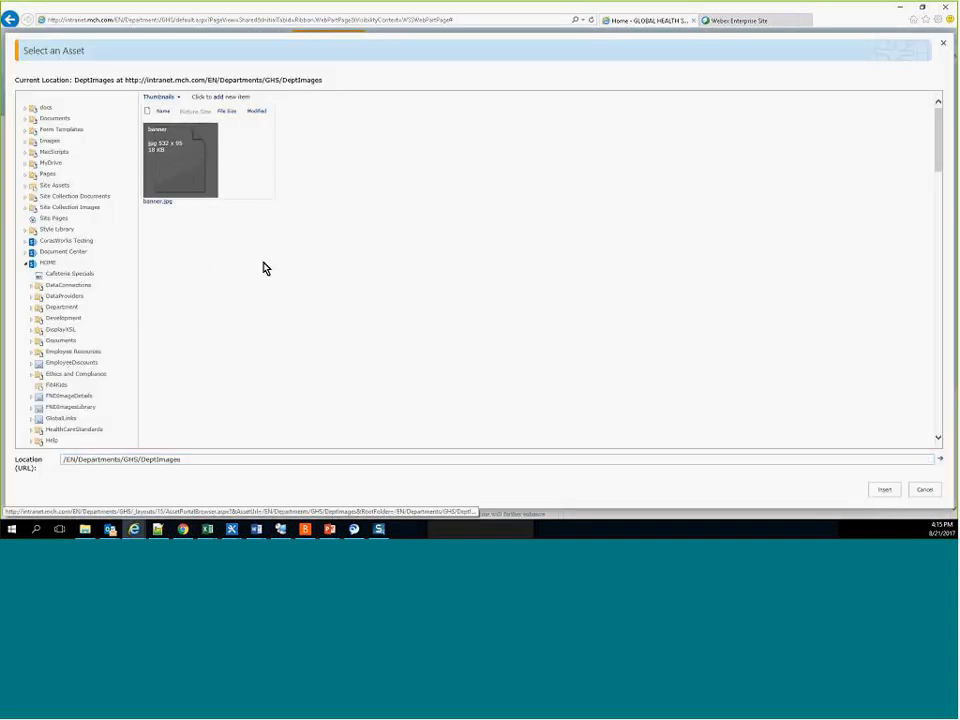
pyautogui.click(885, 489)
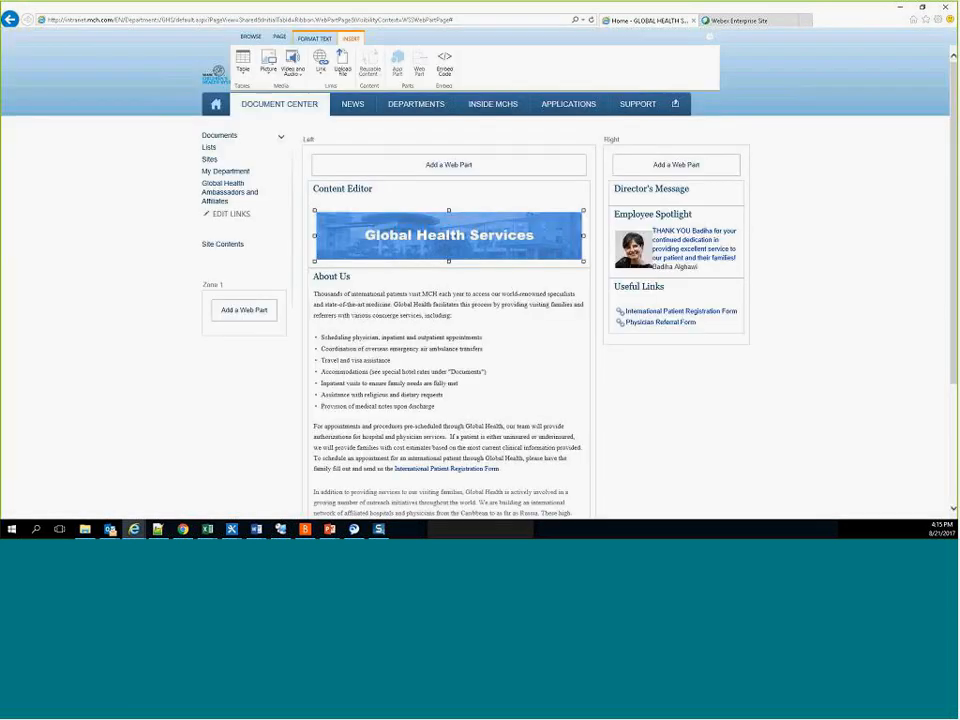
pyautogui.click(279, 37)
pyautogui.click(251, 66)
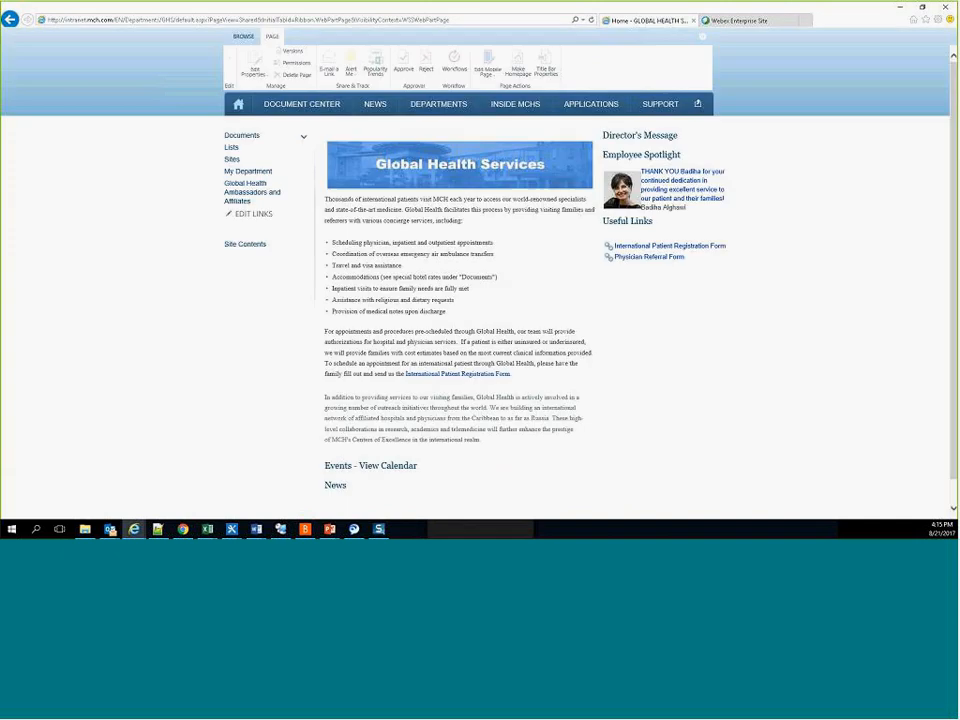